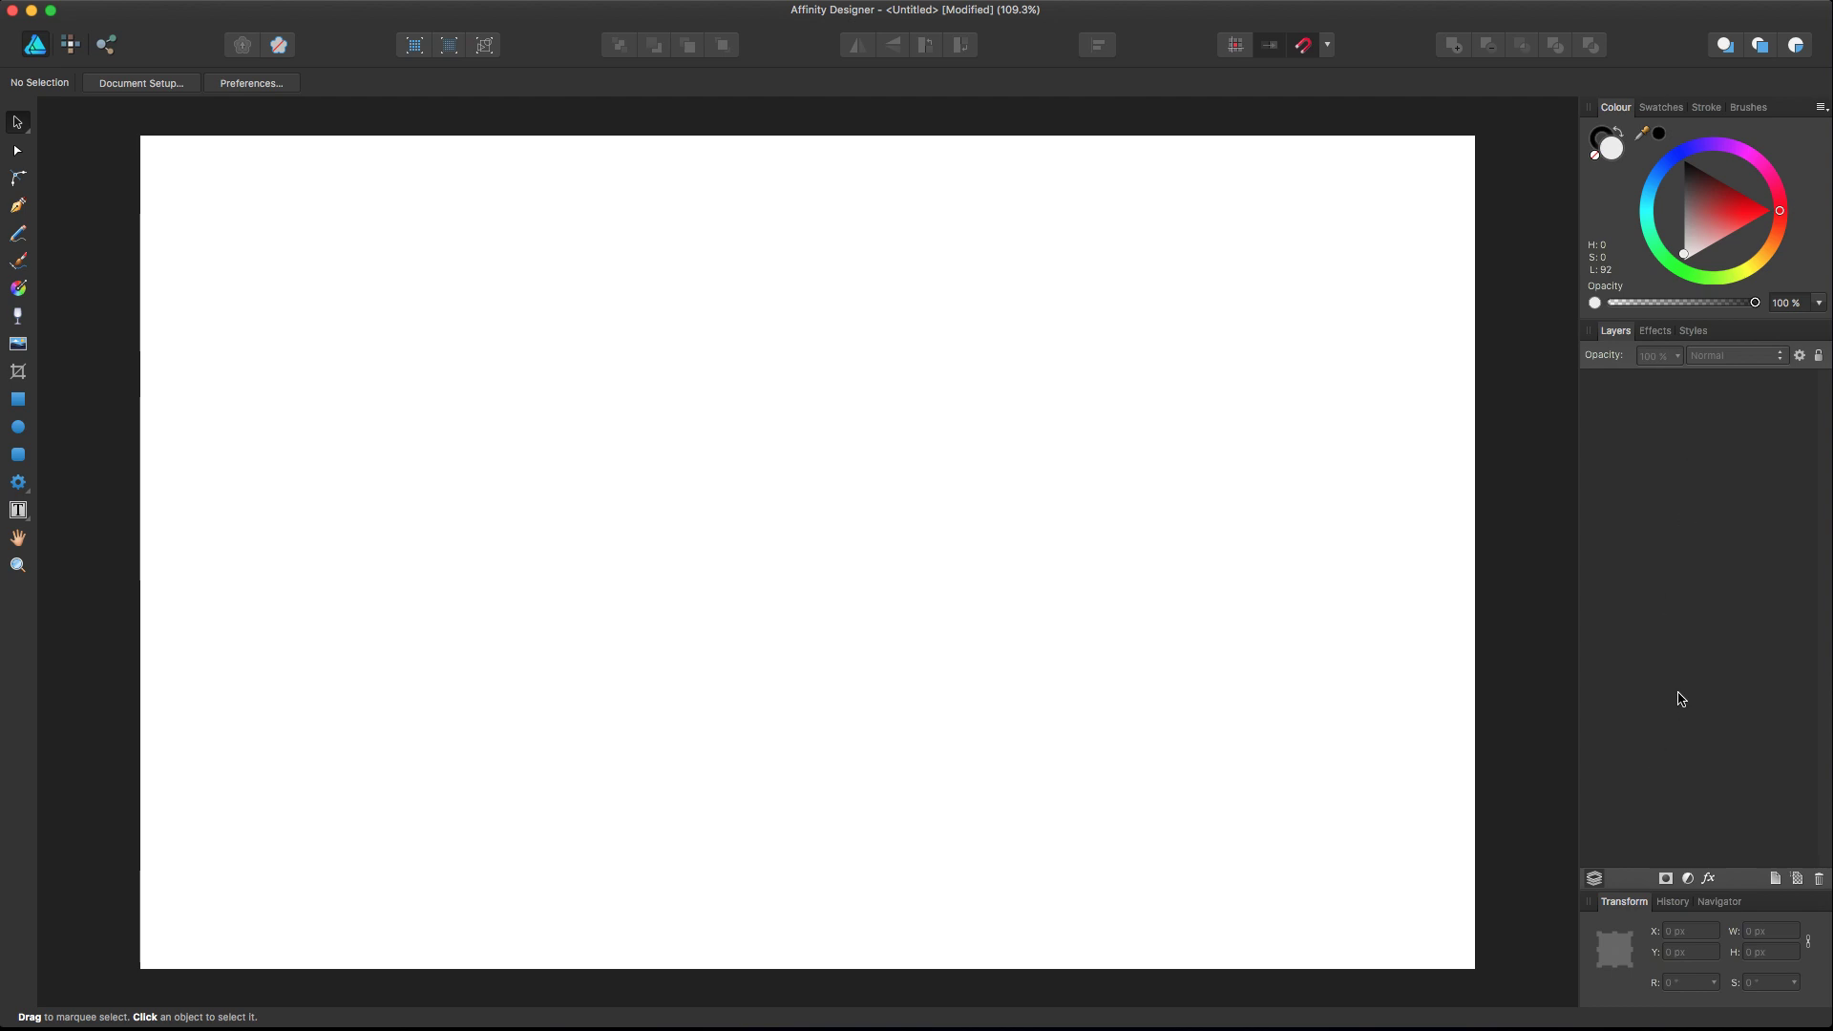
Select the Pencil tool and set its stroke colour to black after browsing the swatch, wheel and gradient tabs.
left_click(19, 235)
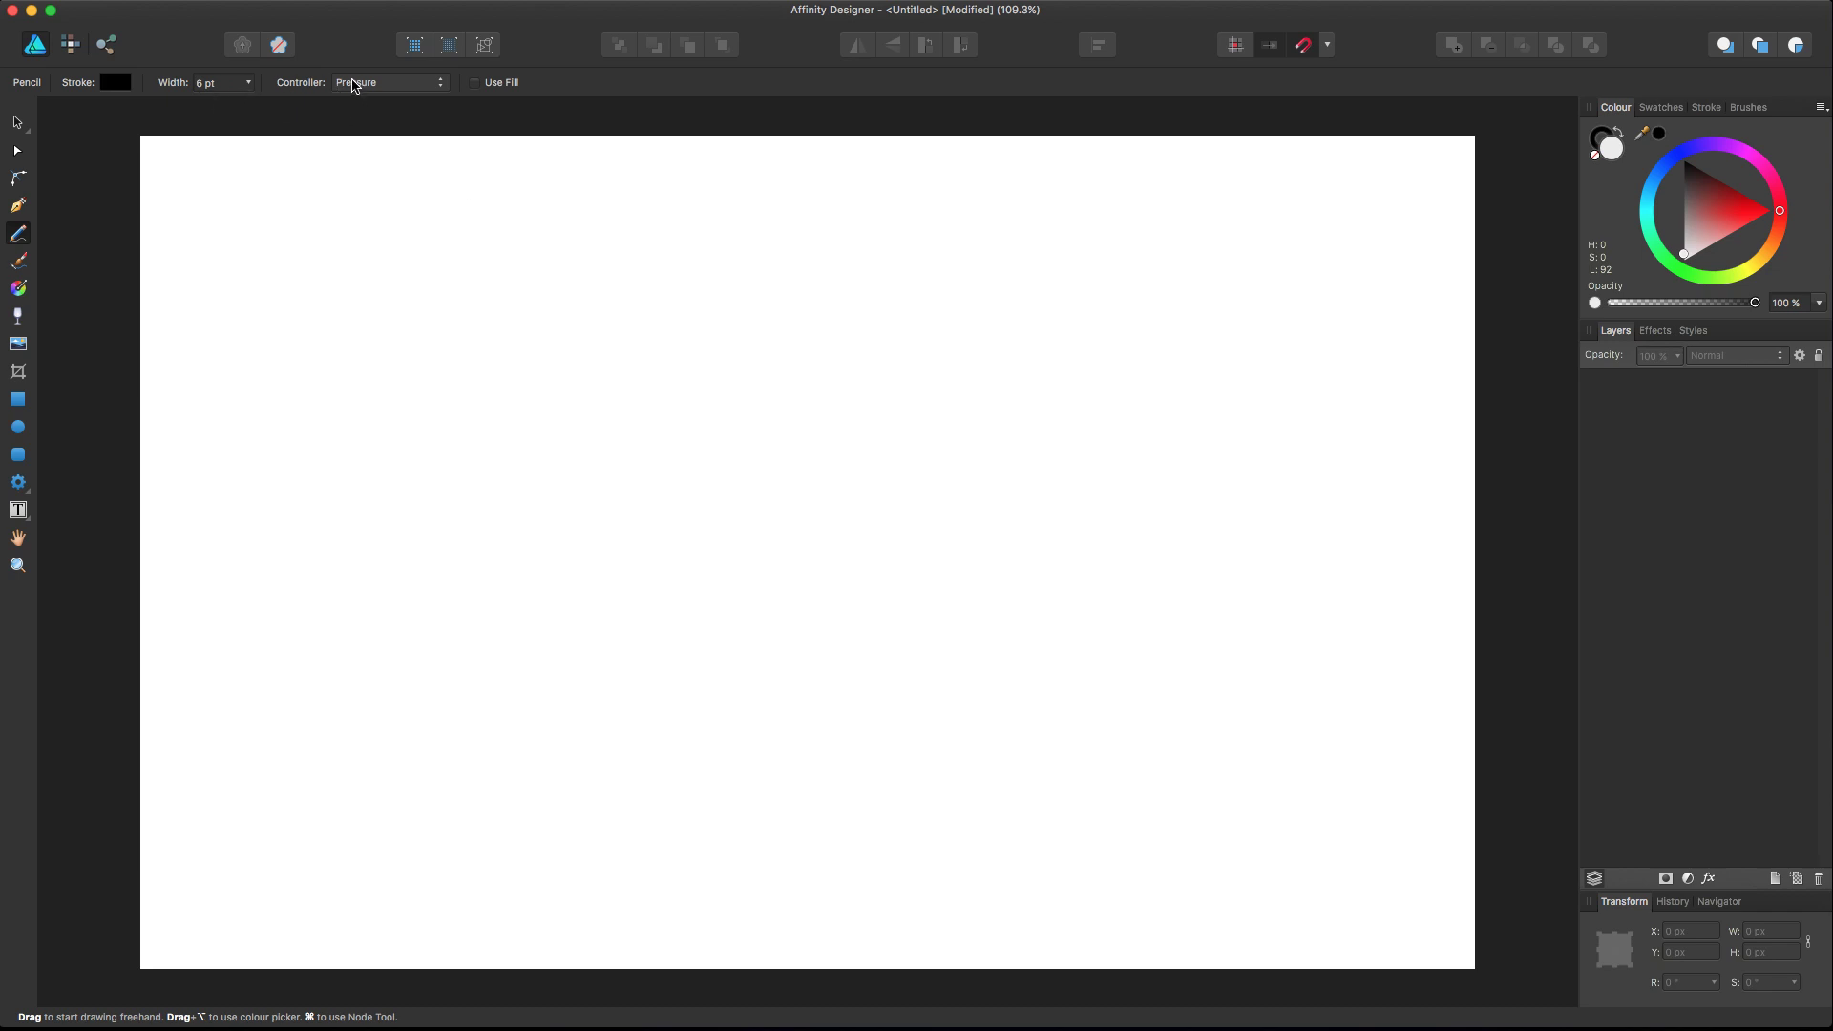
left_click(254, 88)
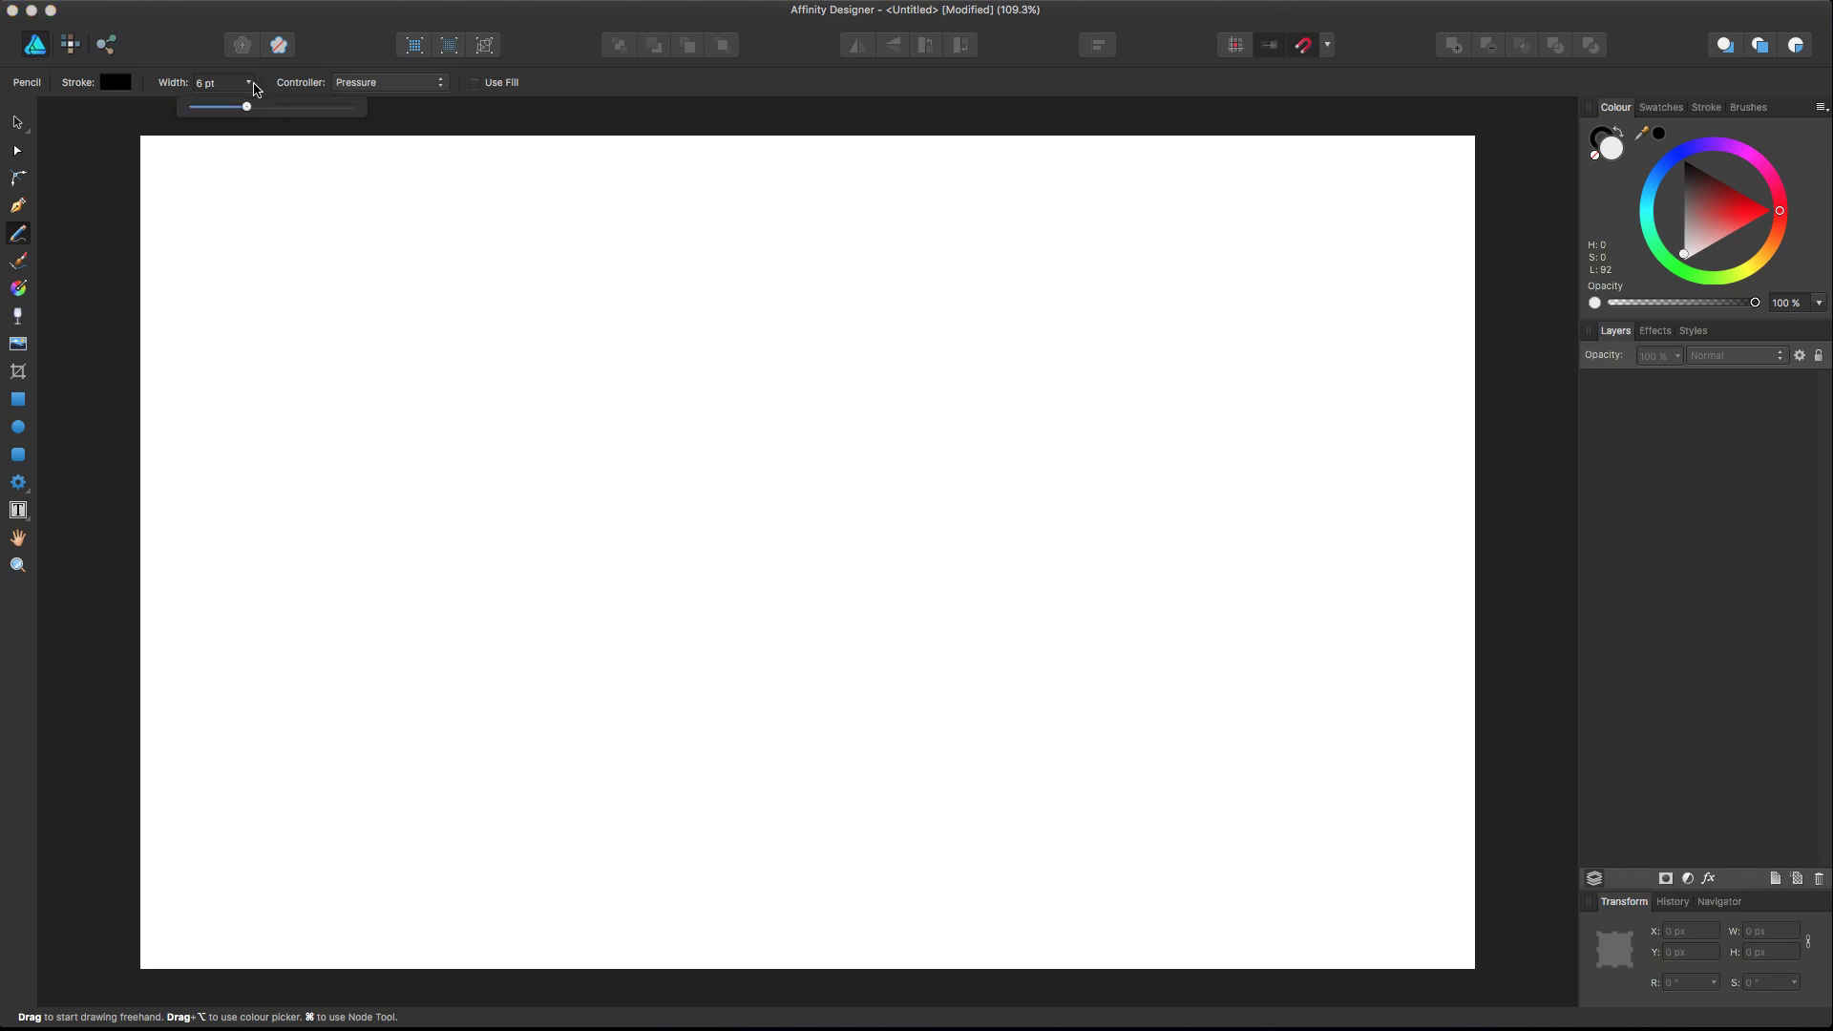
left_click(115, 84)
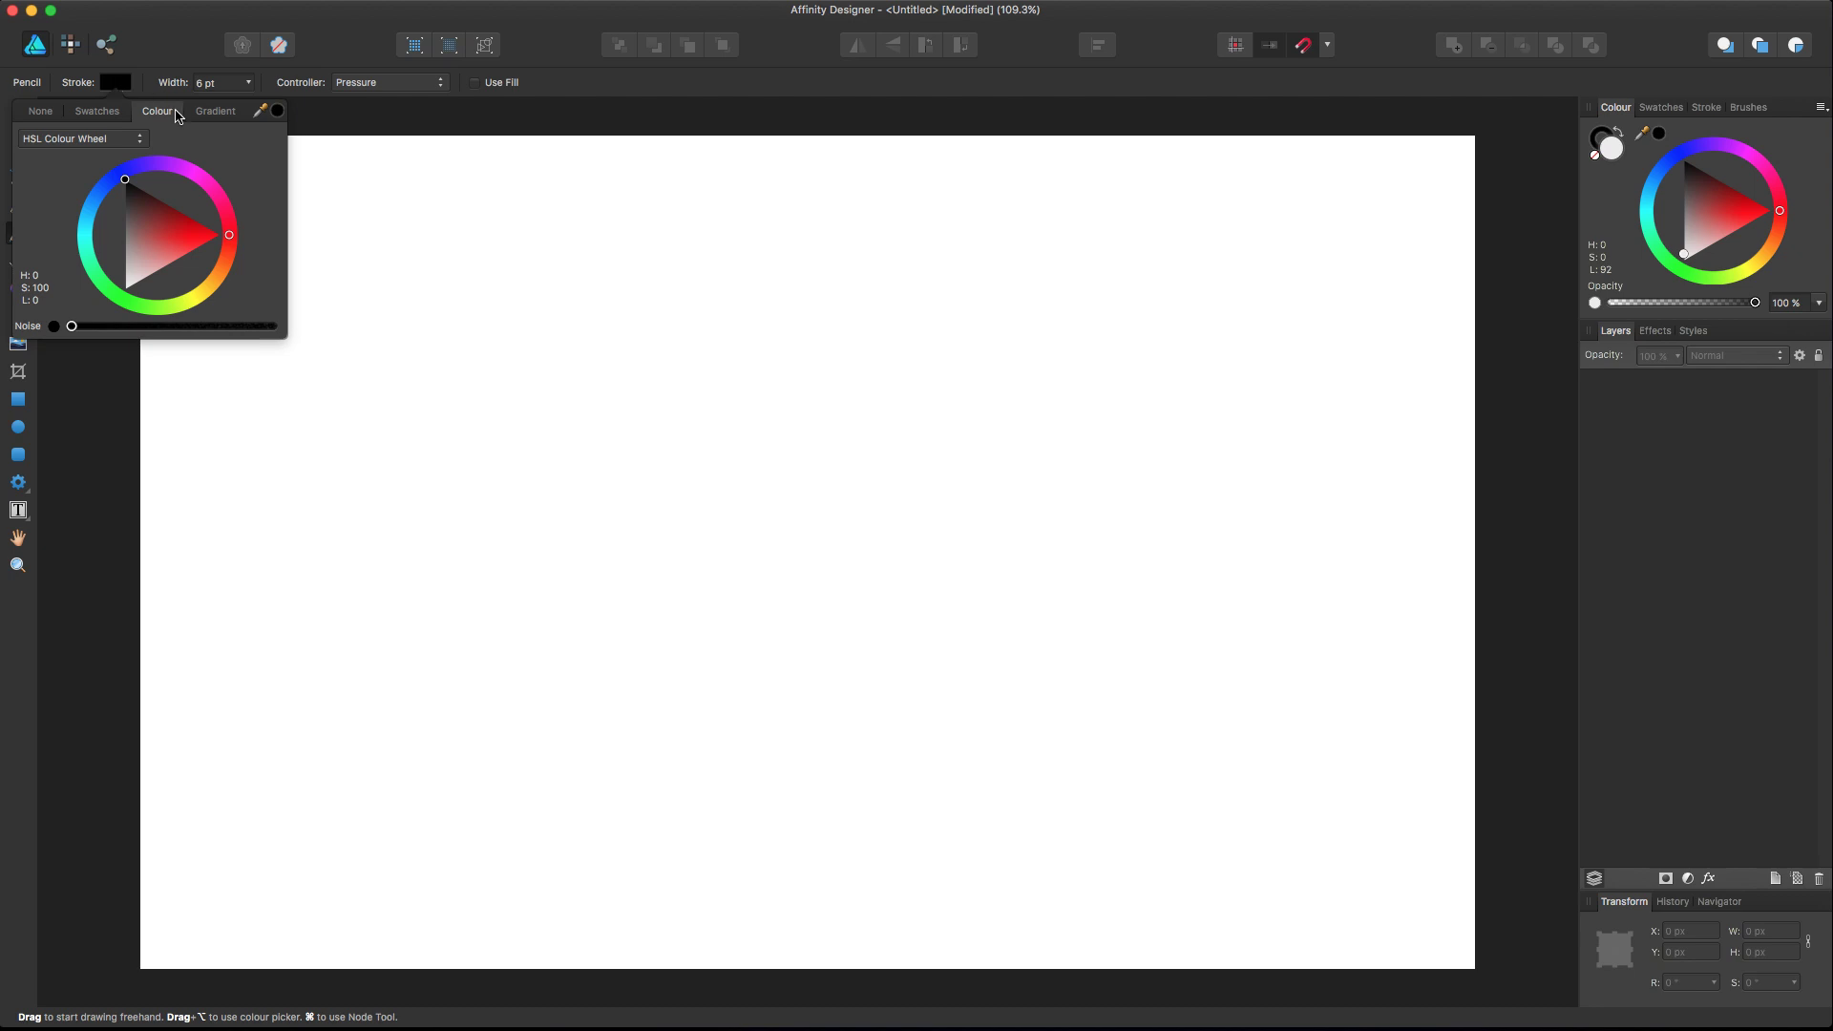
left_click(100, 113)
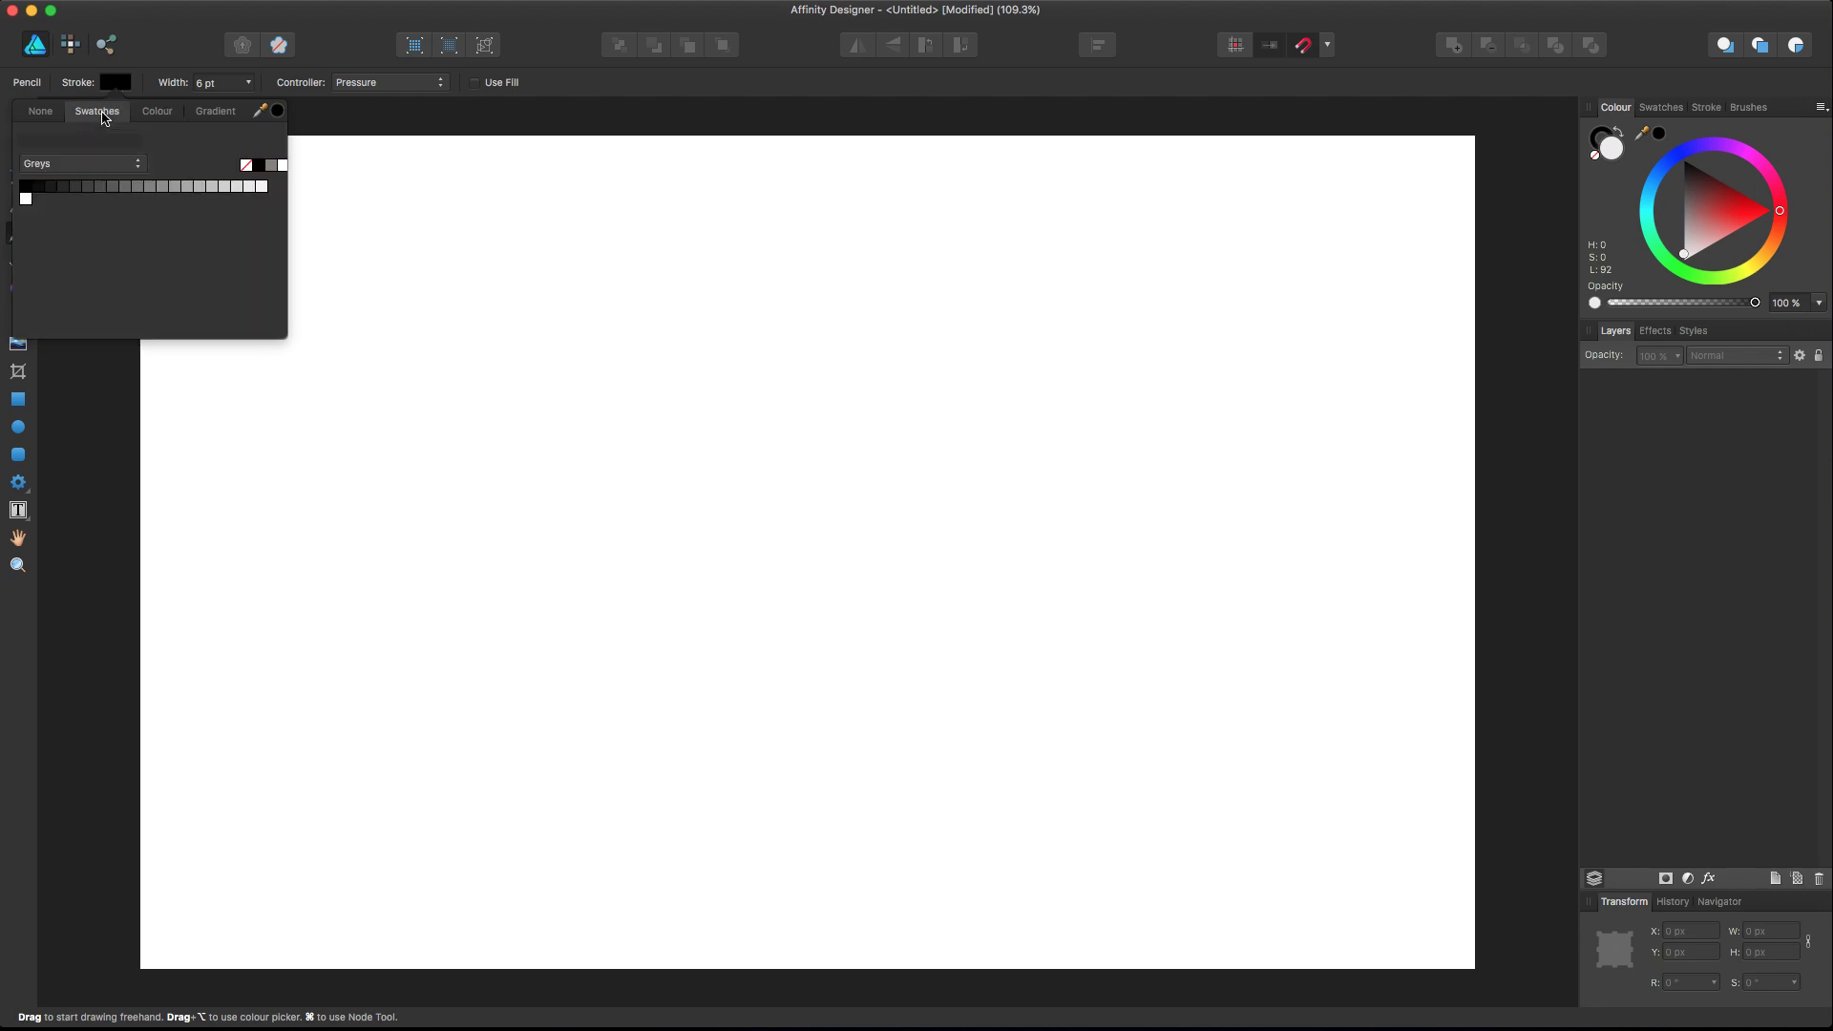
left_click(158, 112)
left_click(213, 112)
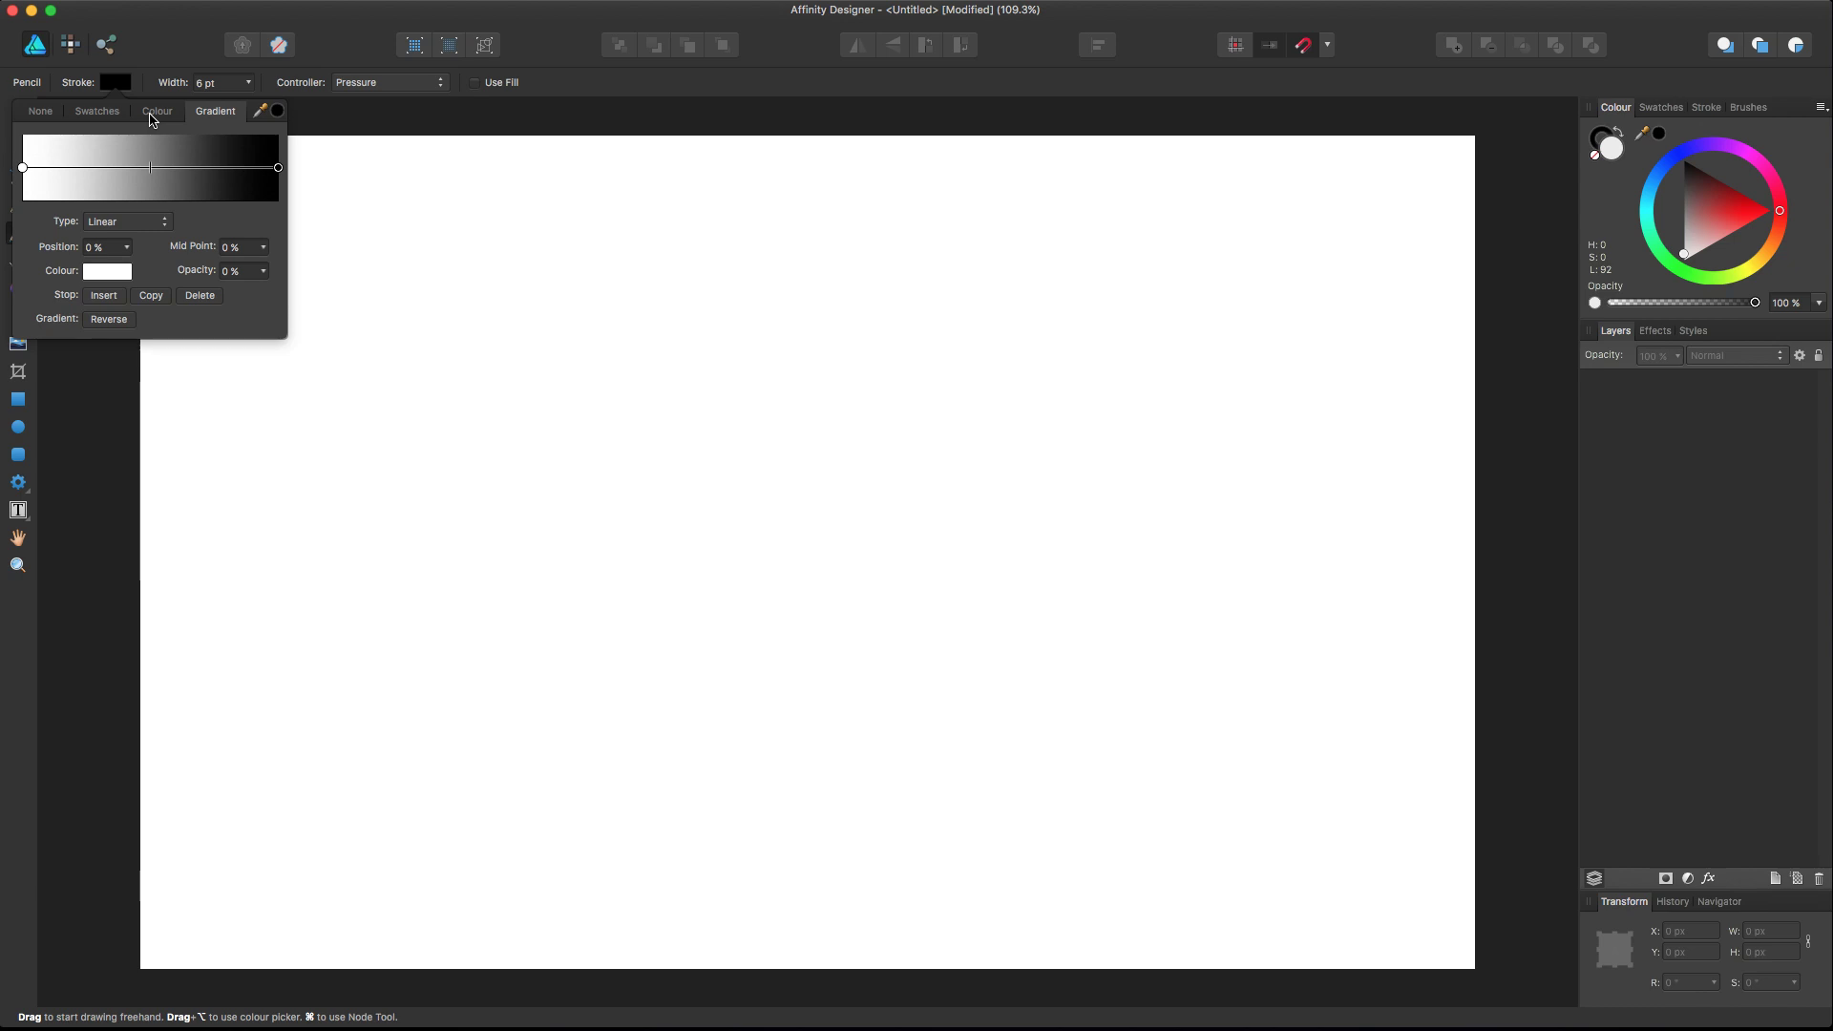
left_click(38, 112)
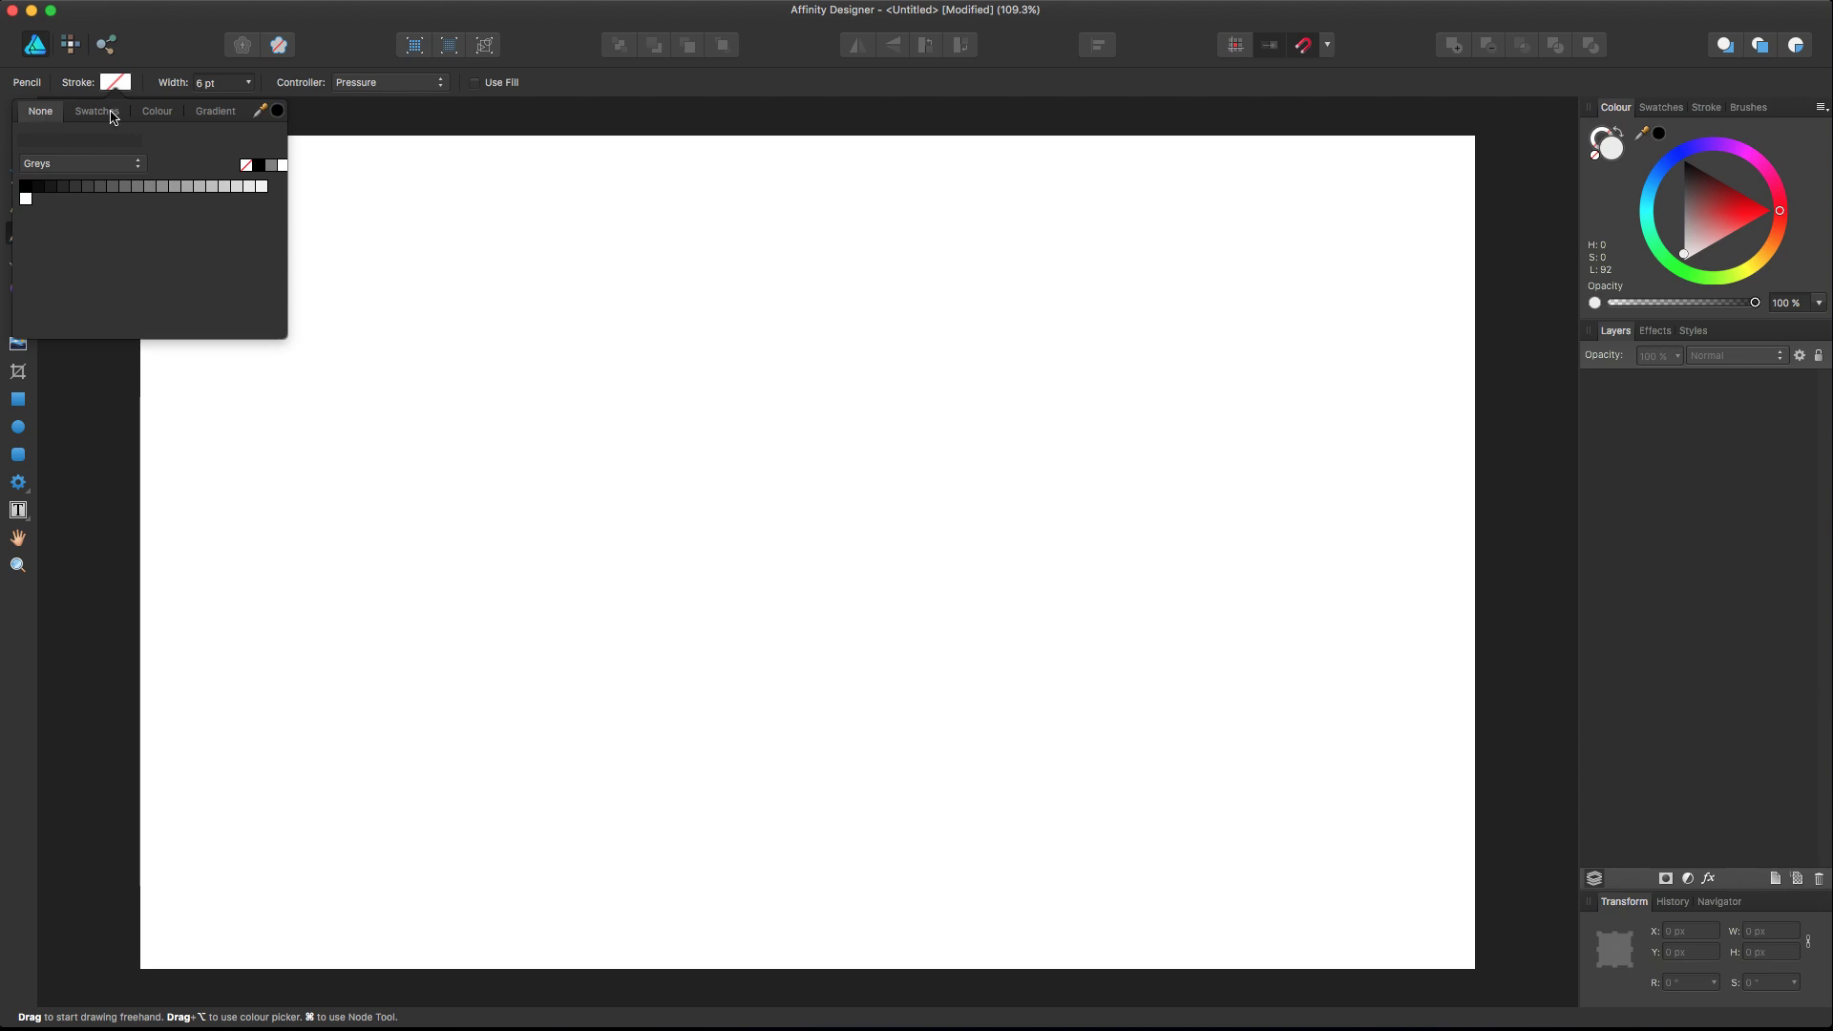
left_click(159, 116)
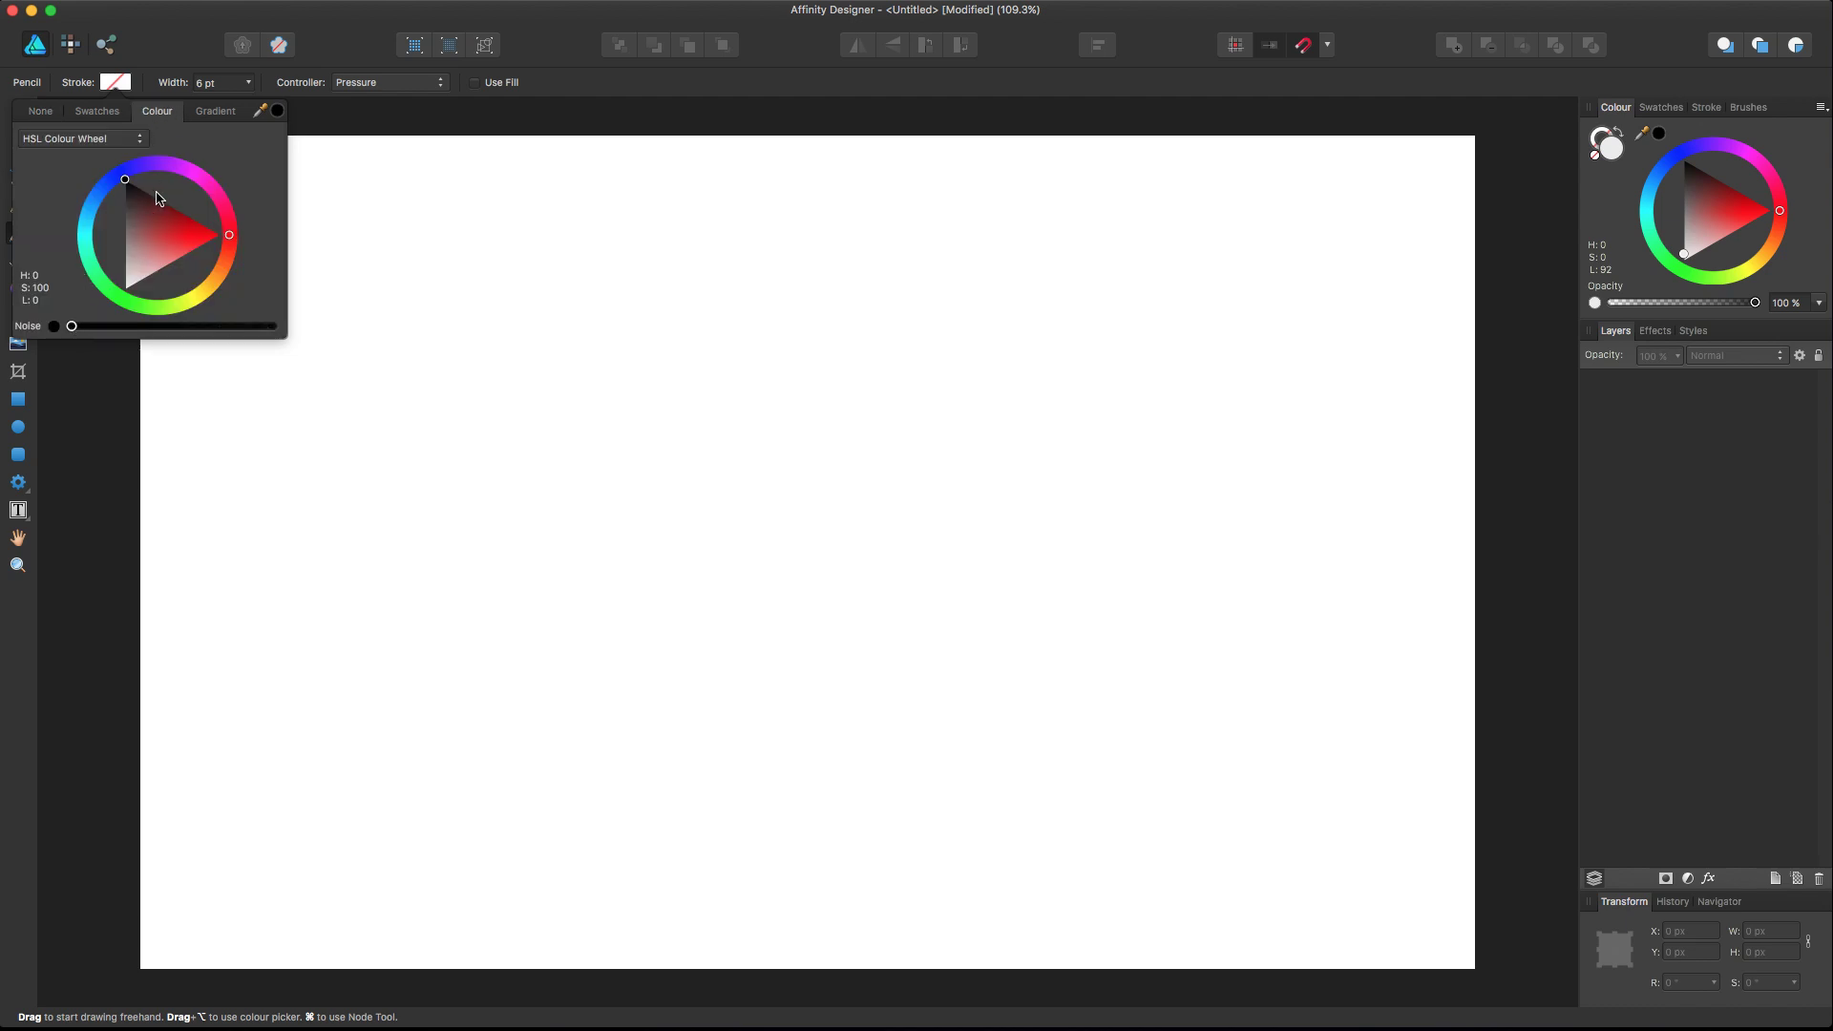
left_click(125, 180)
Widen the pencil stroke from 6 pt to 8 pt.
left_click(248, 83)
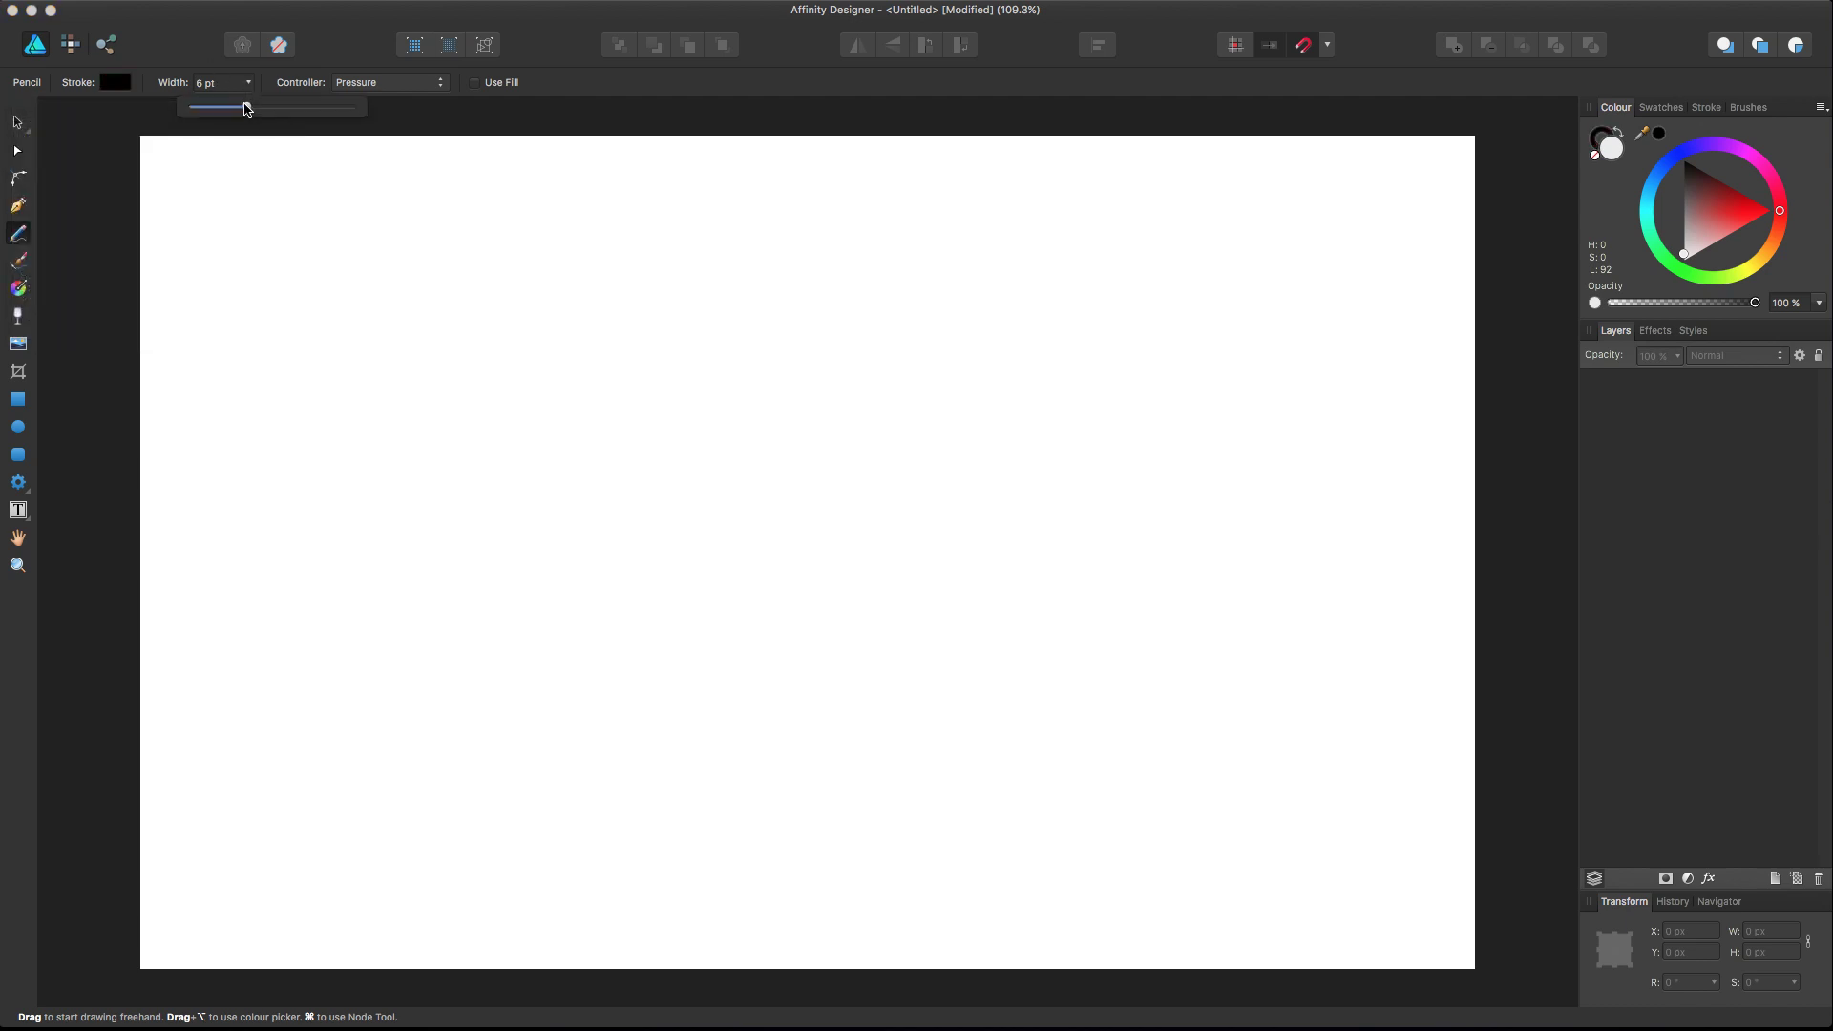
left_click_drag(245, 106, 253, 108)
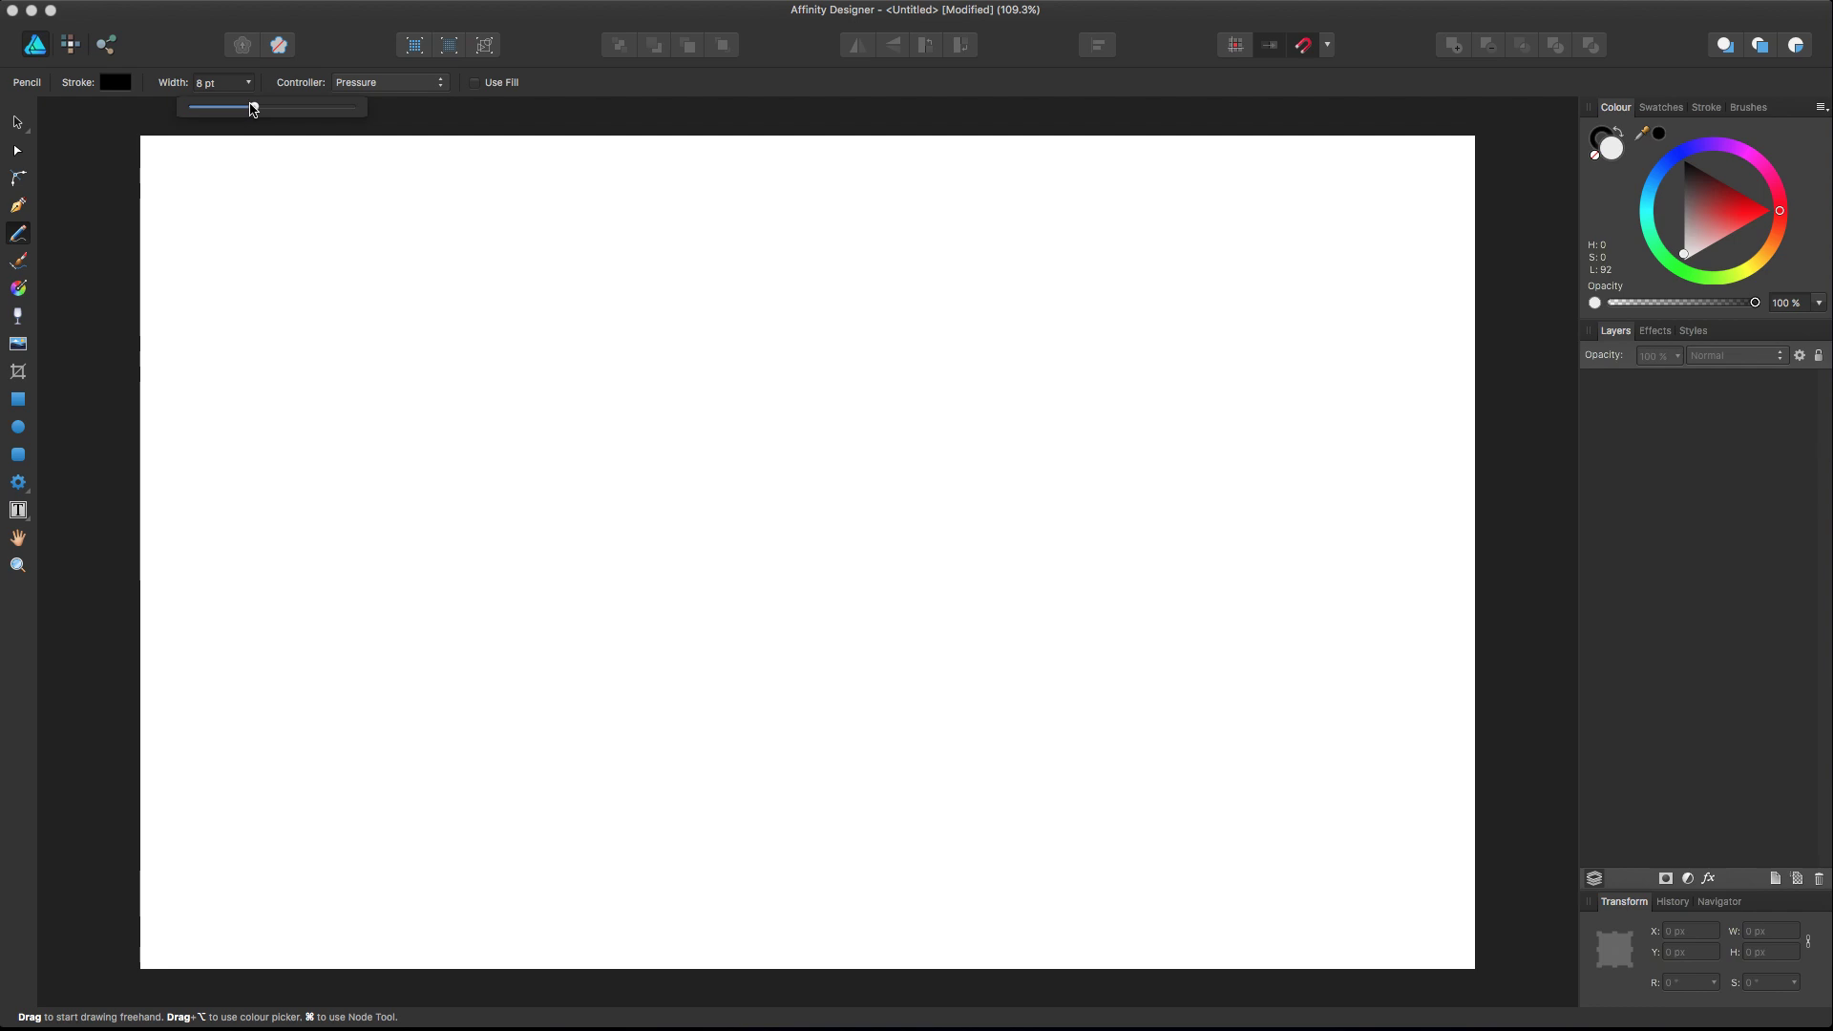
left_click(354, 88)
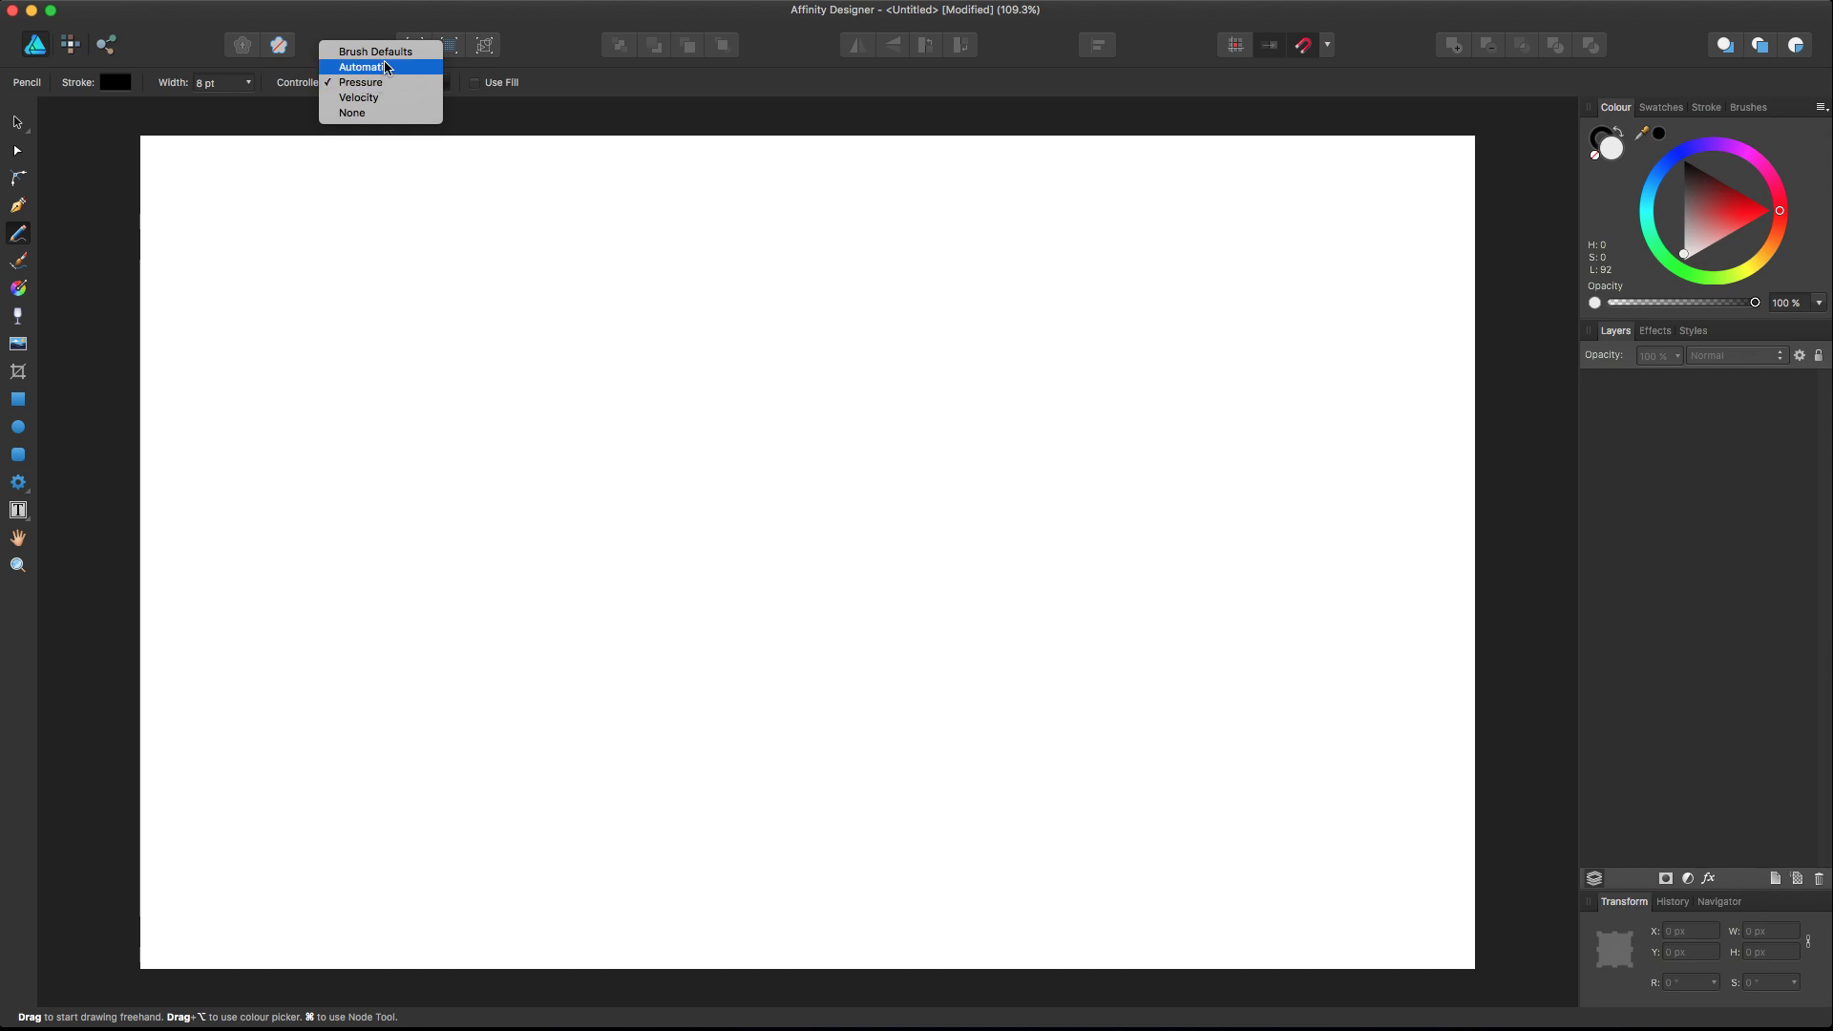
Set the pencil's width controller to None for constant-width strokes.
left_click(378, 117)
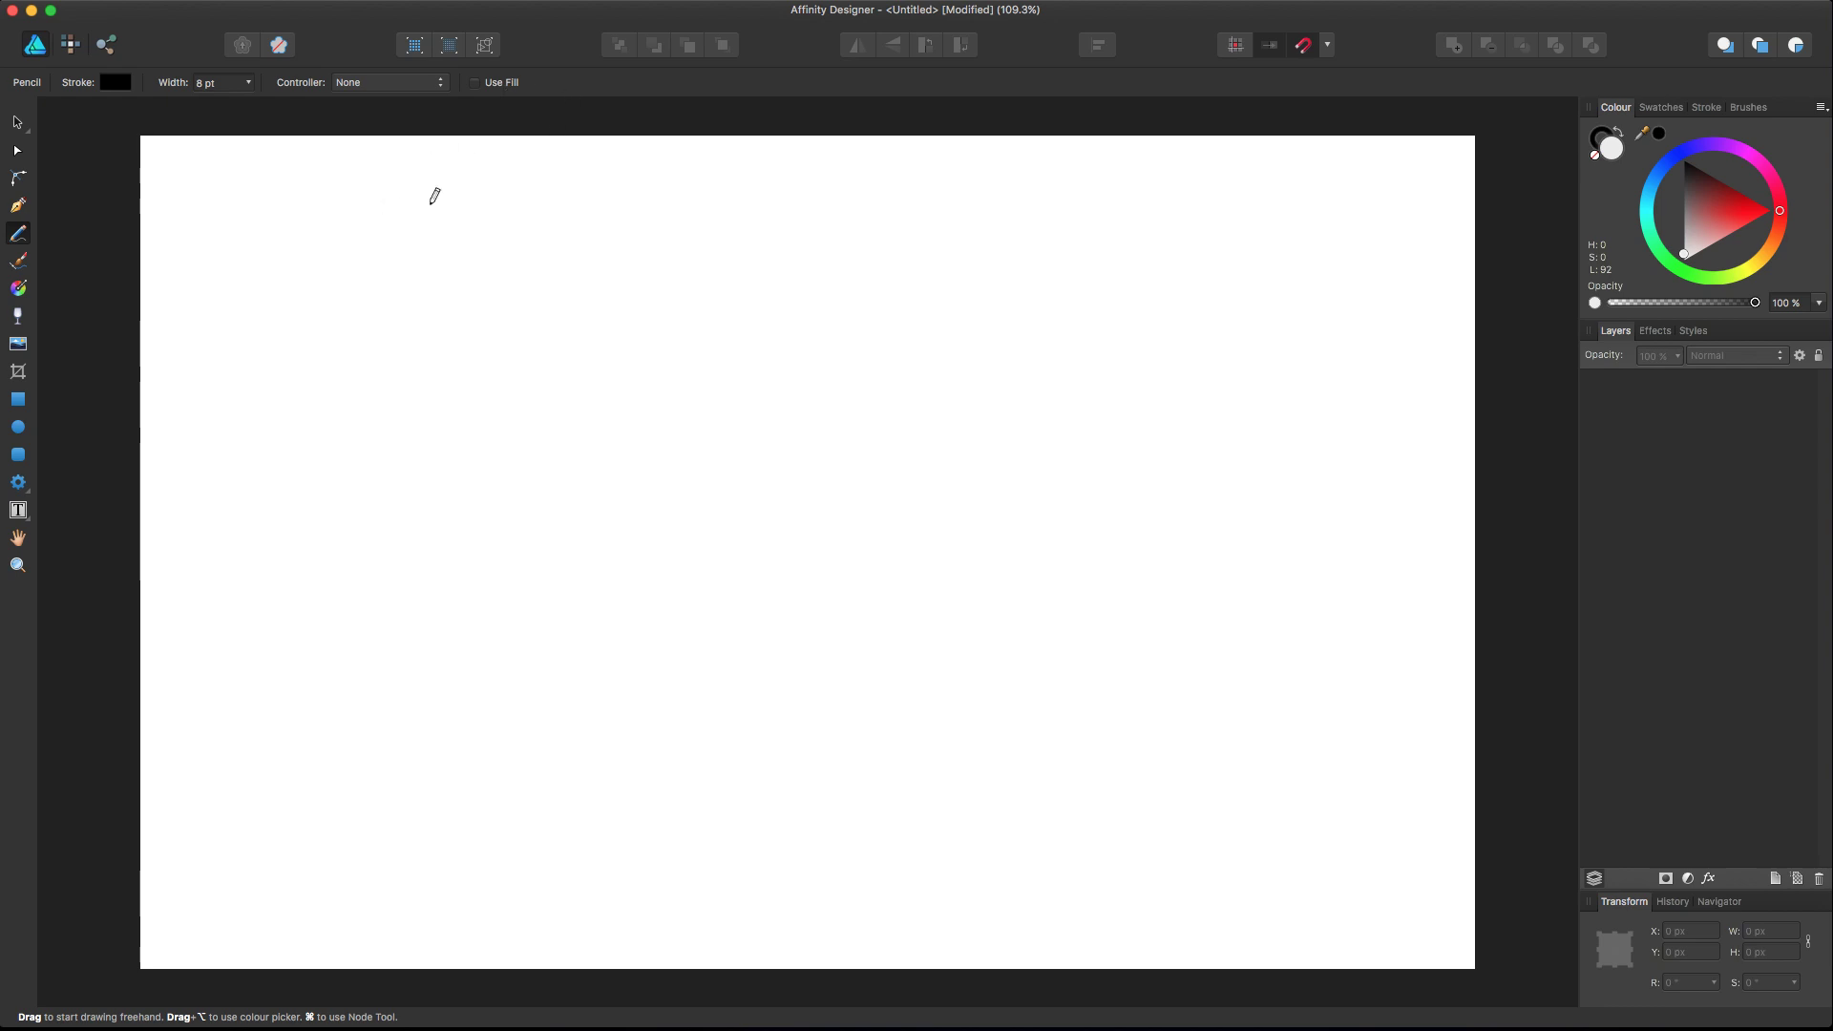
Draw a black zig-zag squiggle, delete two of its nodes, then undo the second deletion.
mouse_move(462, 198)
left_mouse_down()
mouse_move(407, 293)
mouse_move(430, 303)
mouse_move(491, 246)
mouse_move(536, 248)
mouse_move(480, 347)
mouse_move(623, 276)
mouse_move(629, 311)
mouse_move(561, 390)
mouse_move(594, 414)
mouse_move(676, 332)
mouse_move(736, 359)
mouse_move(666, 445)
mouse_move(678, 491)
mouse_move(778, 414)
mouse_move(772, 488)
left_mouse_up()
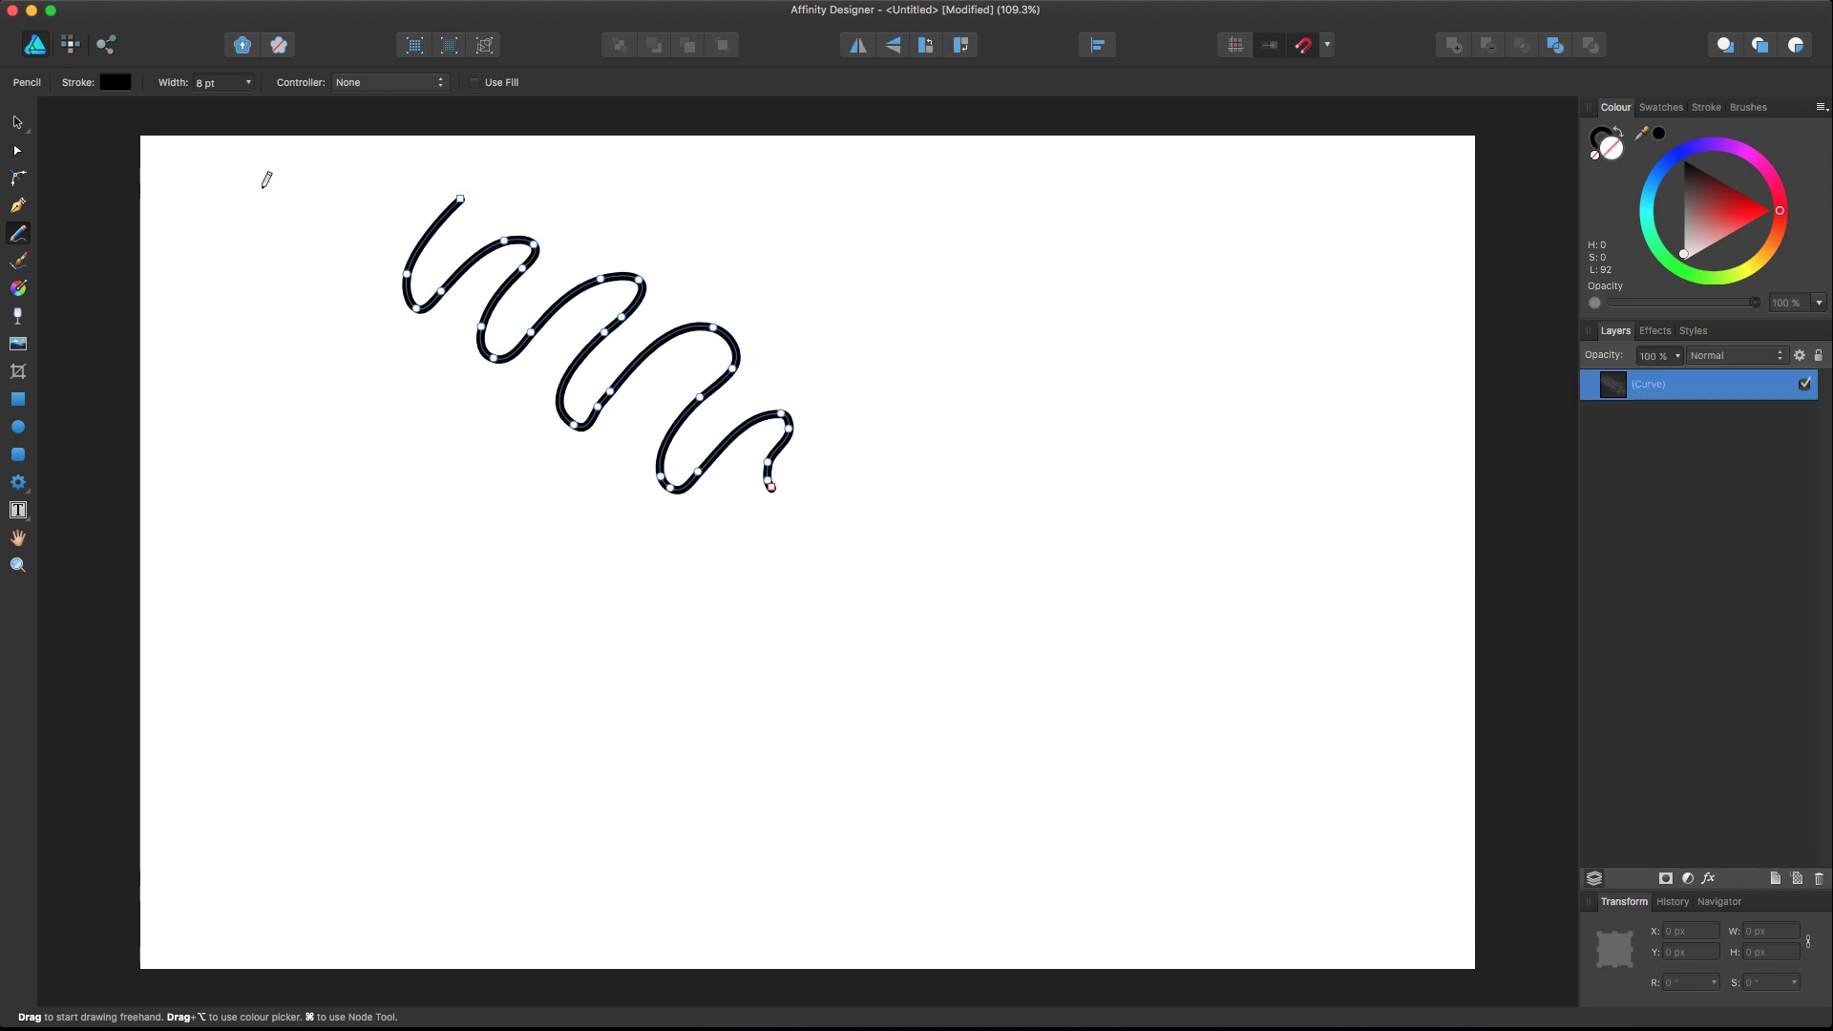
key("a")
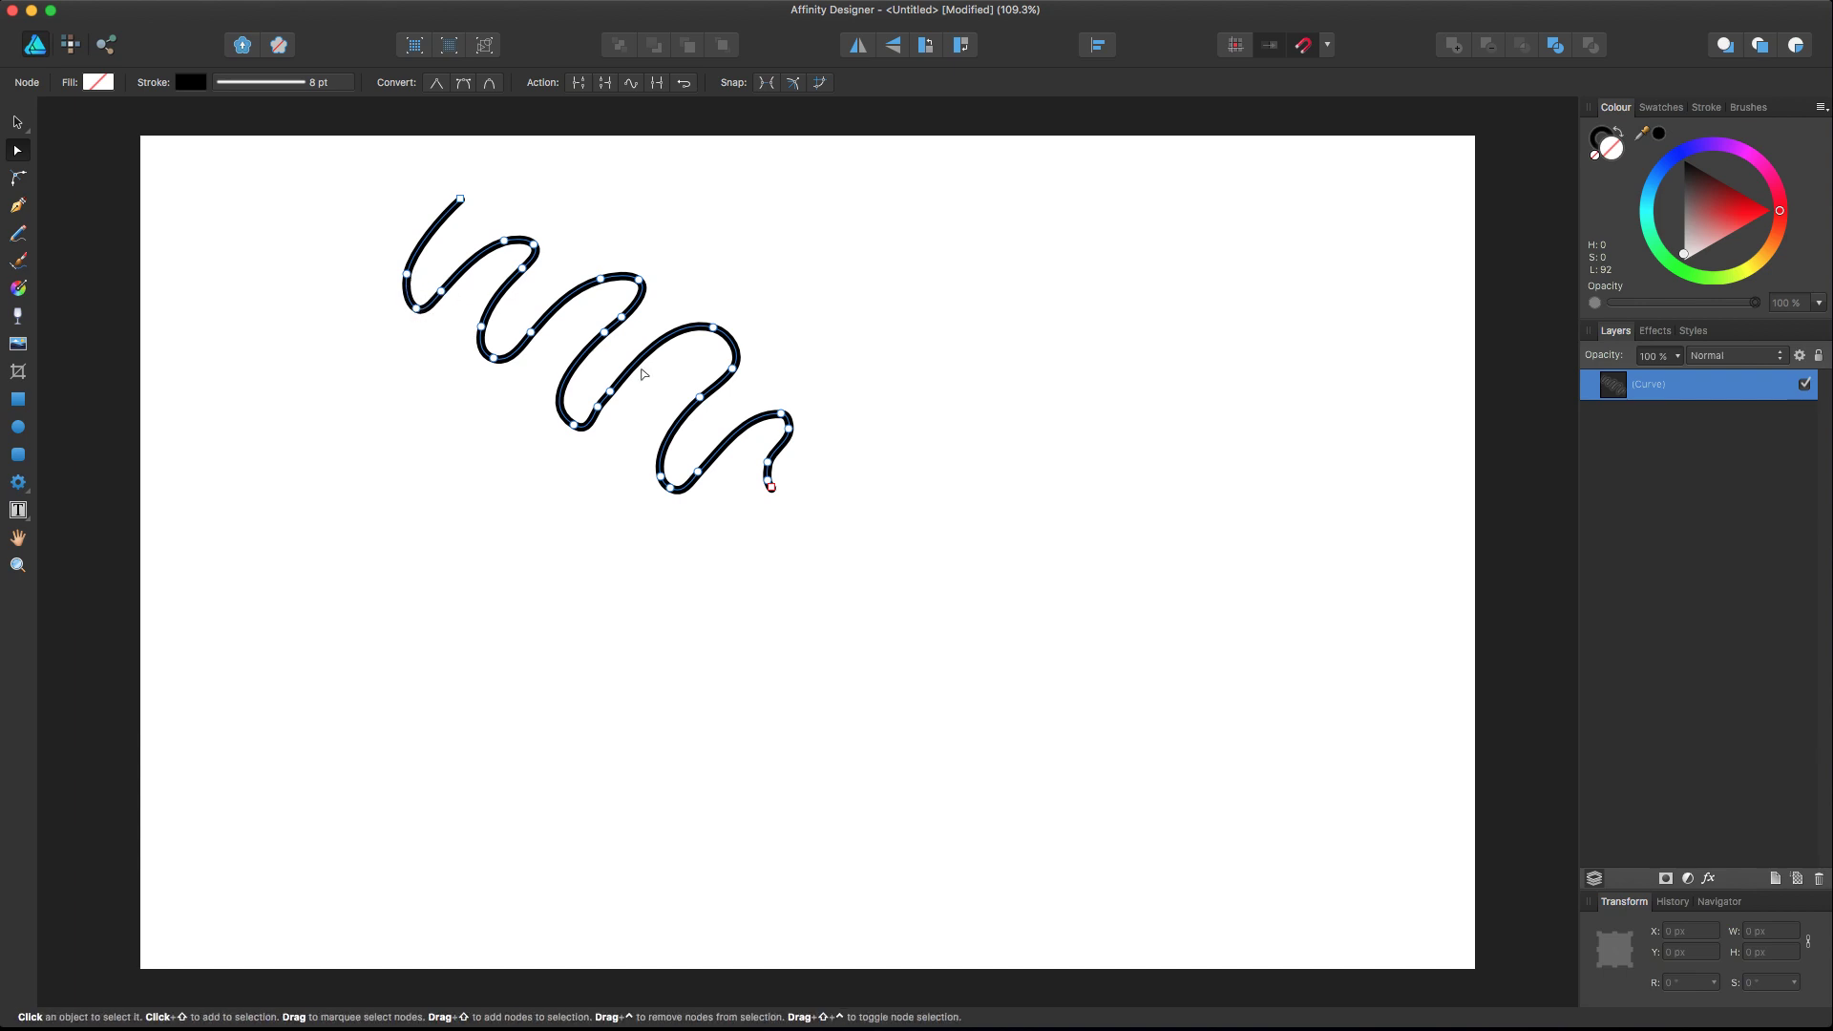
left_click(606, 414)
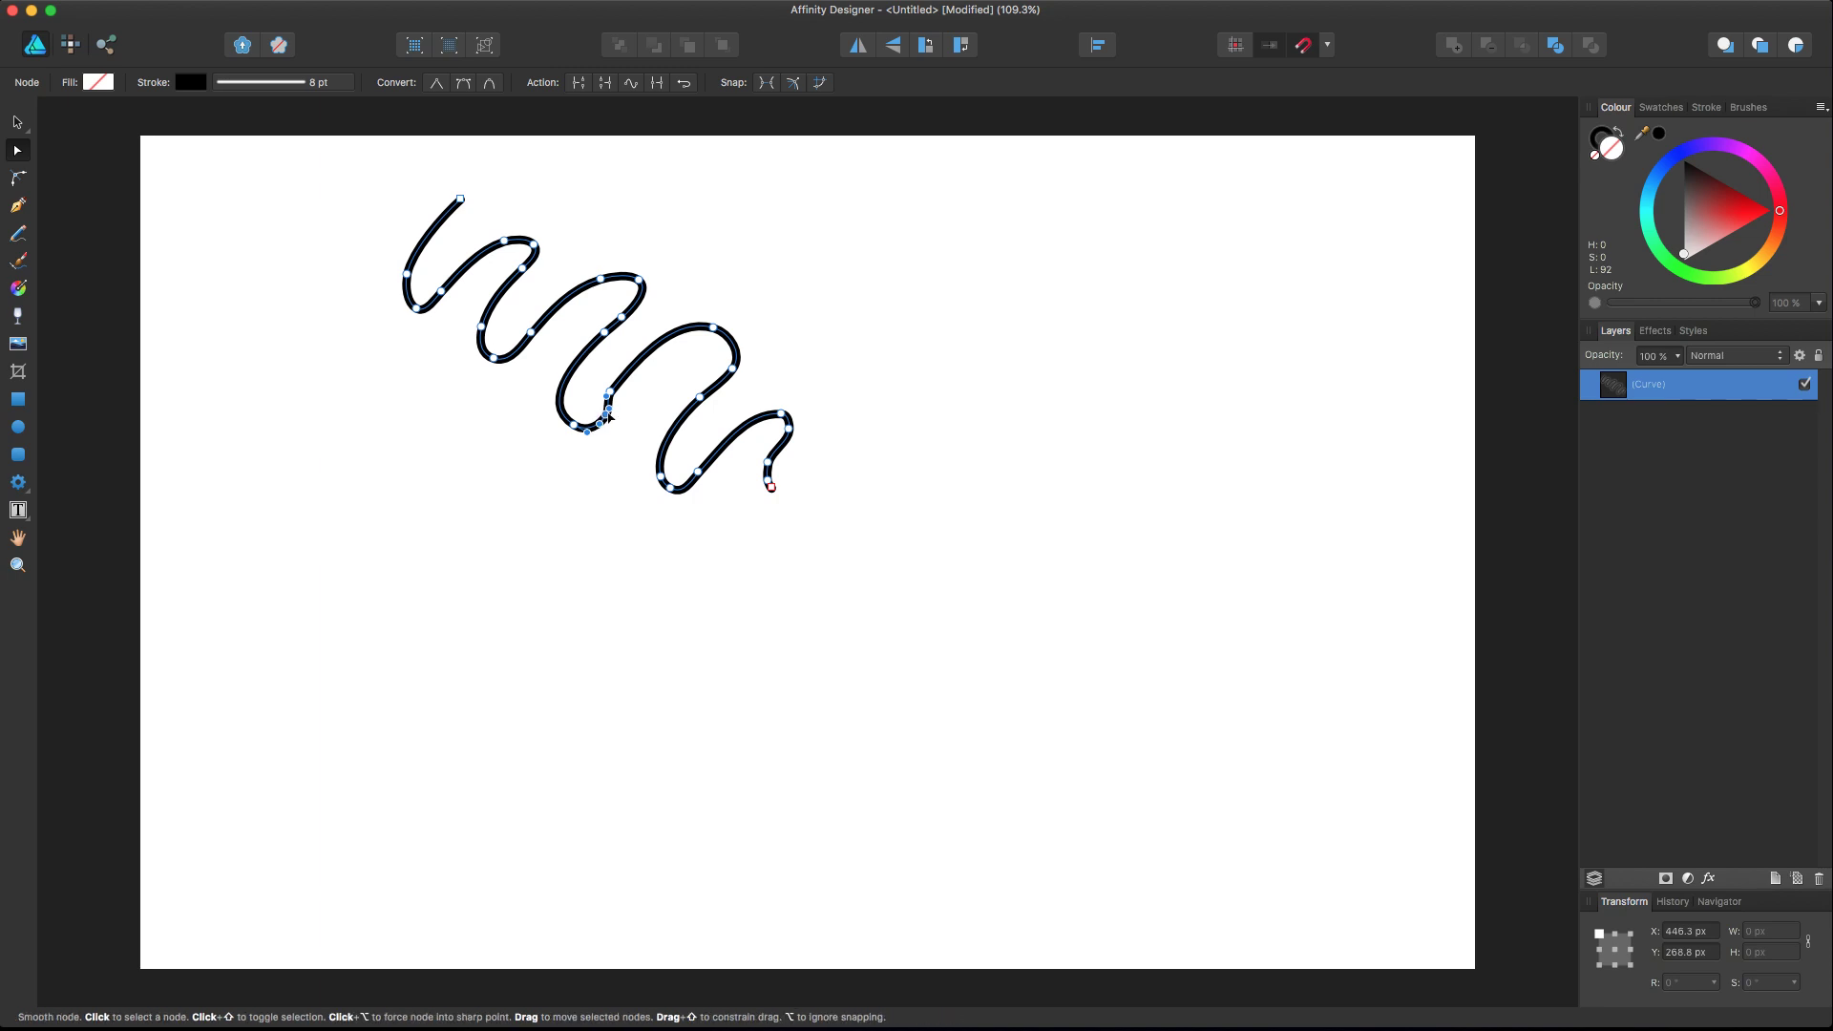
key("Delete")
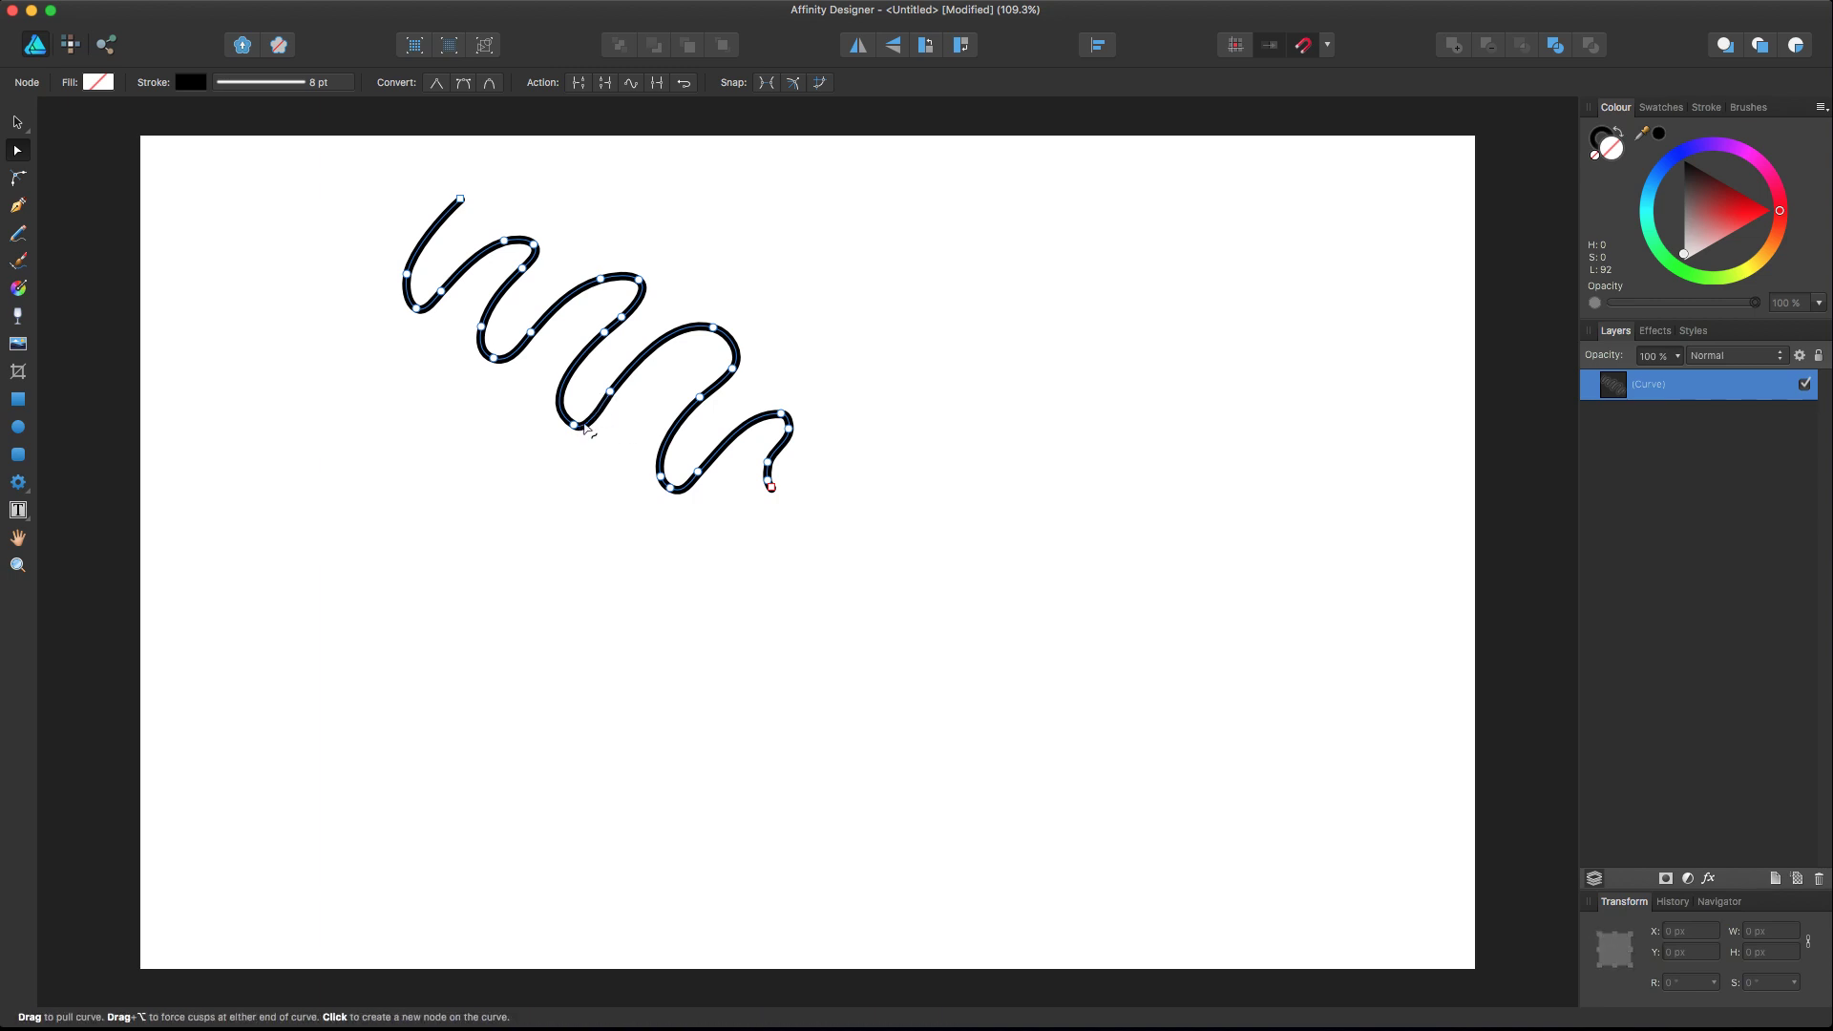
left_click(609, 391)
key("Delete")
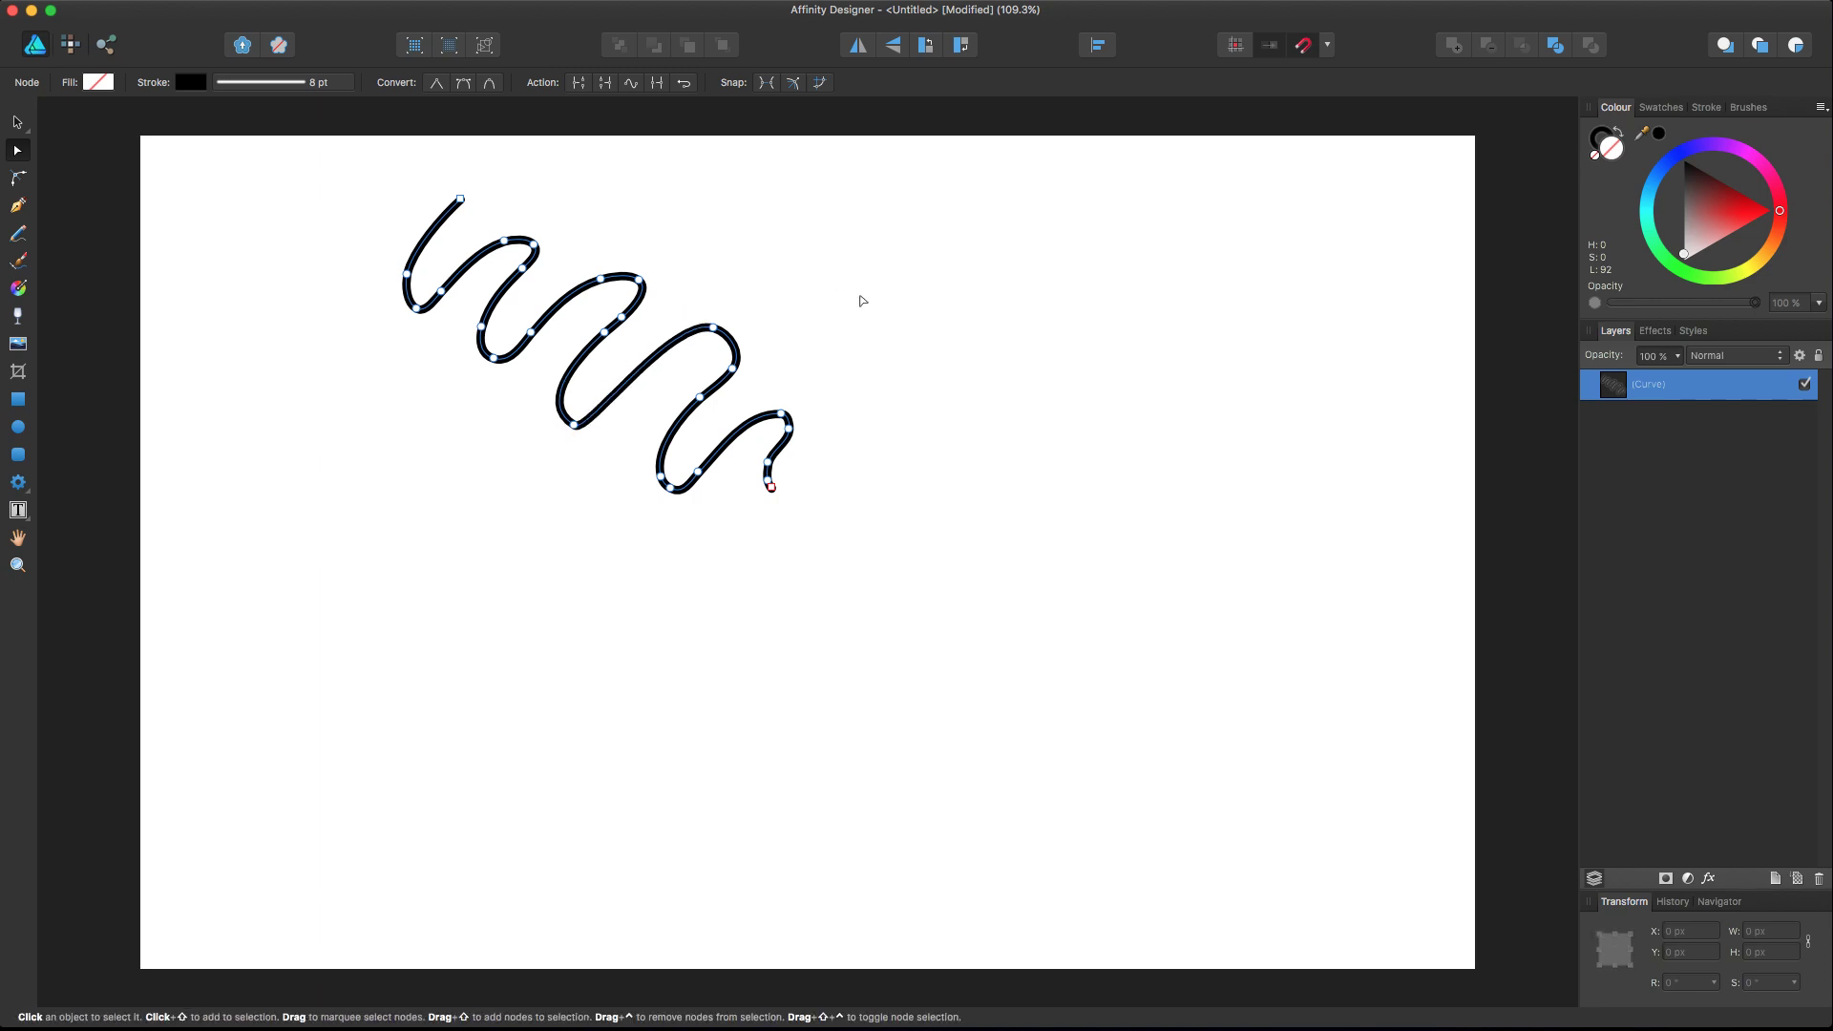
key("super+z")
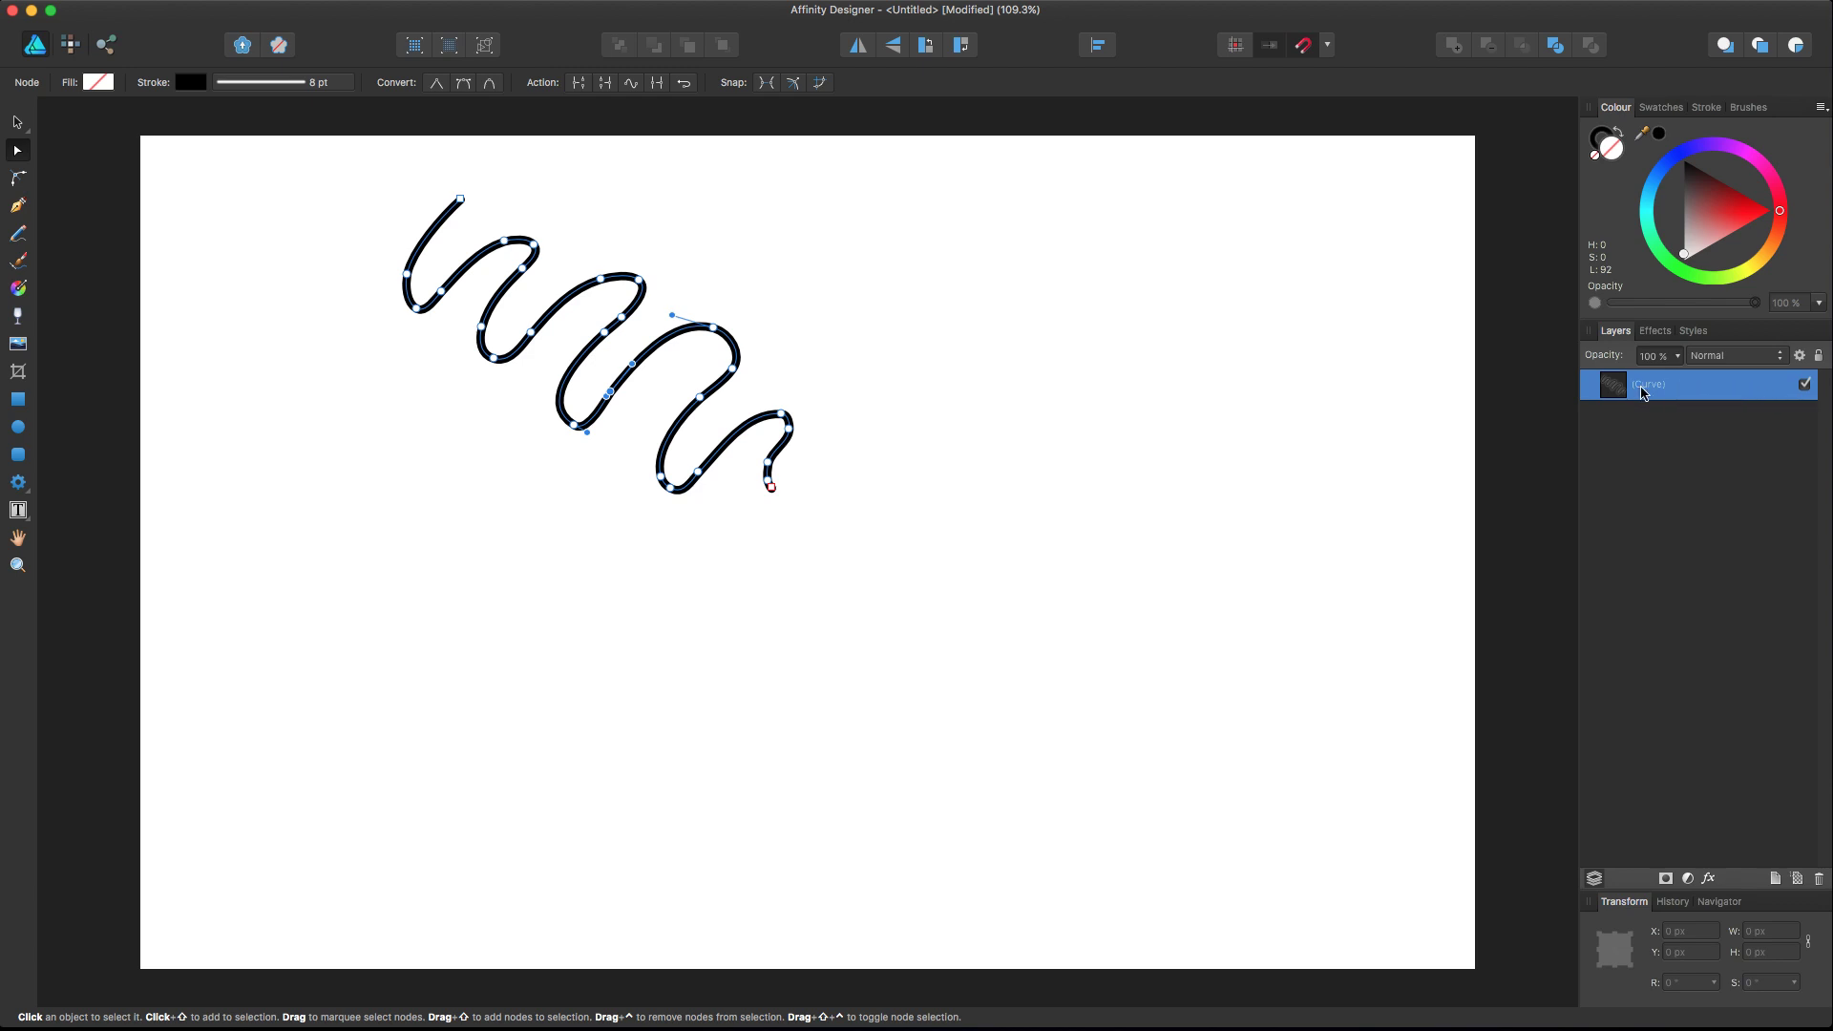
Draw an S-shaped squiggle to the right, then marquee-select both squiggles and delete them.
scroll(913, 469, "up", 1)
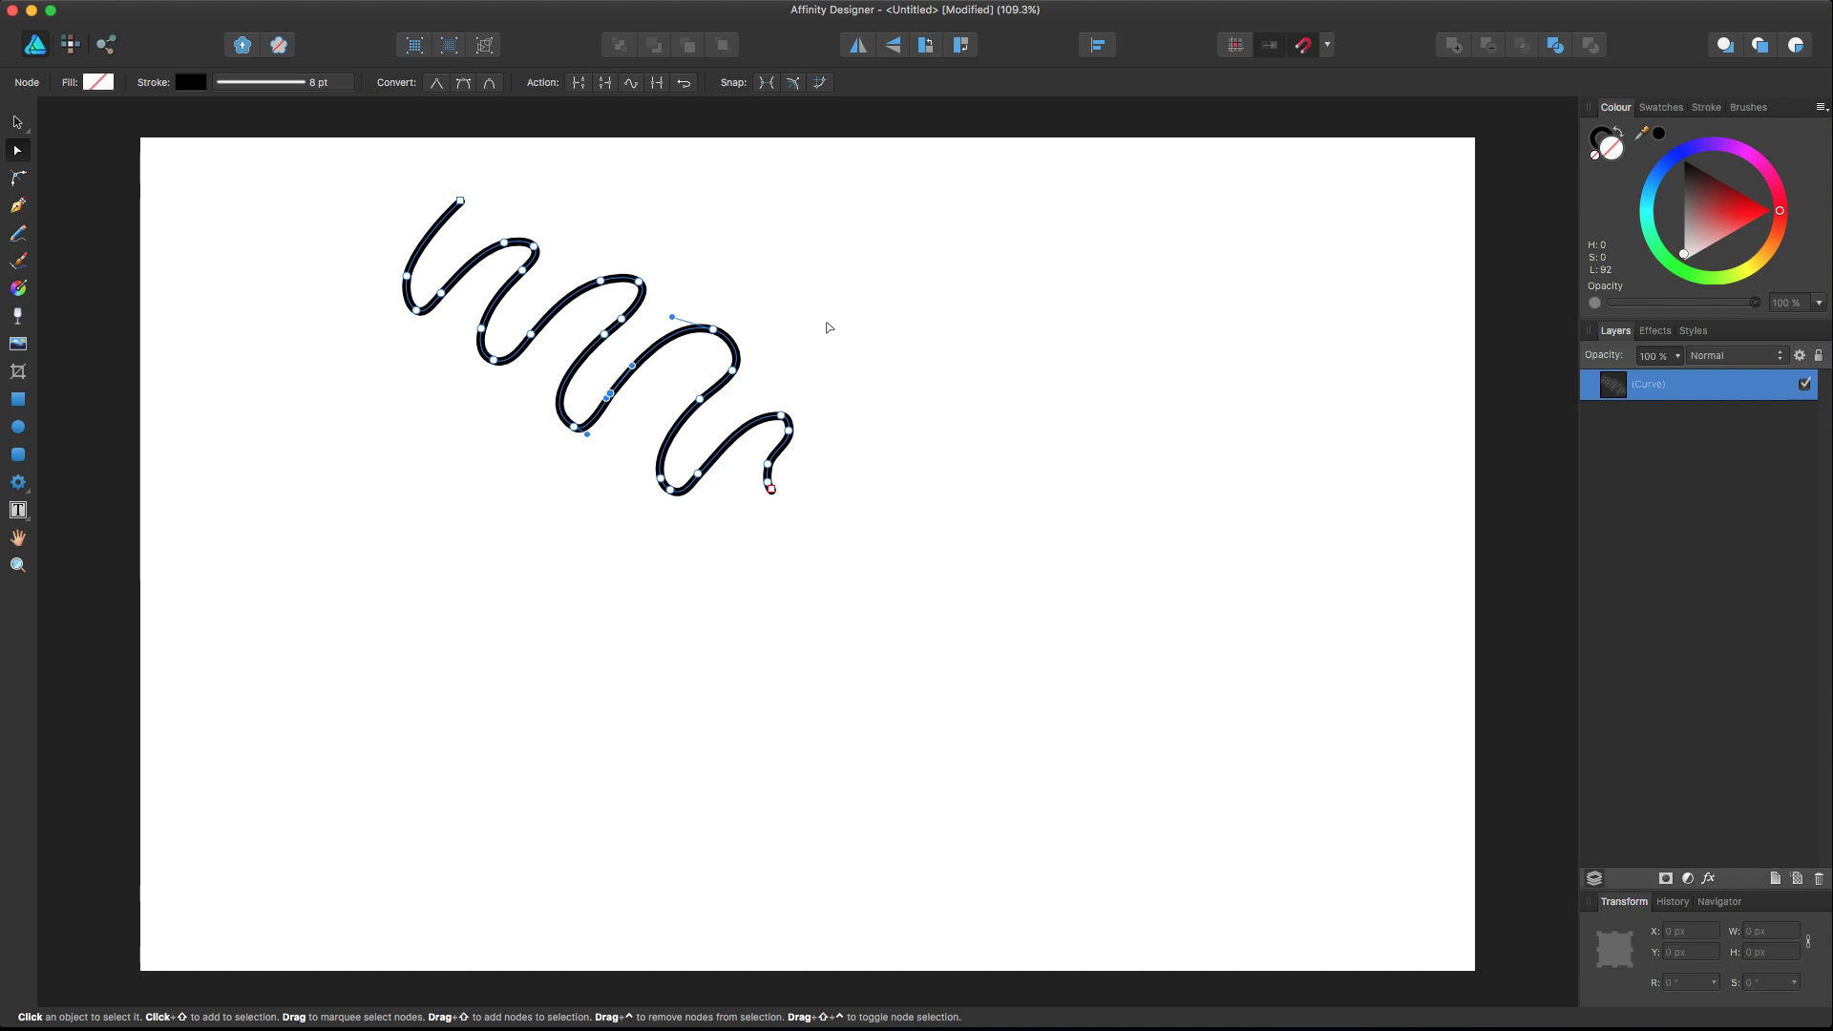
left_click(17, 234)
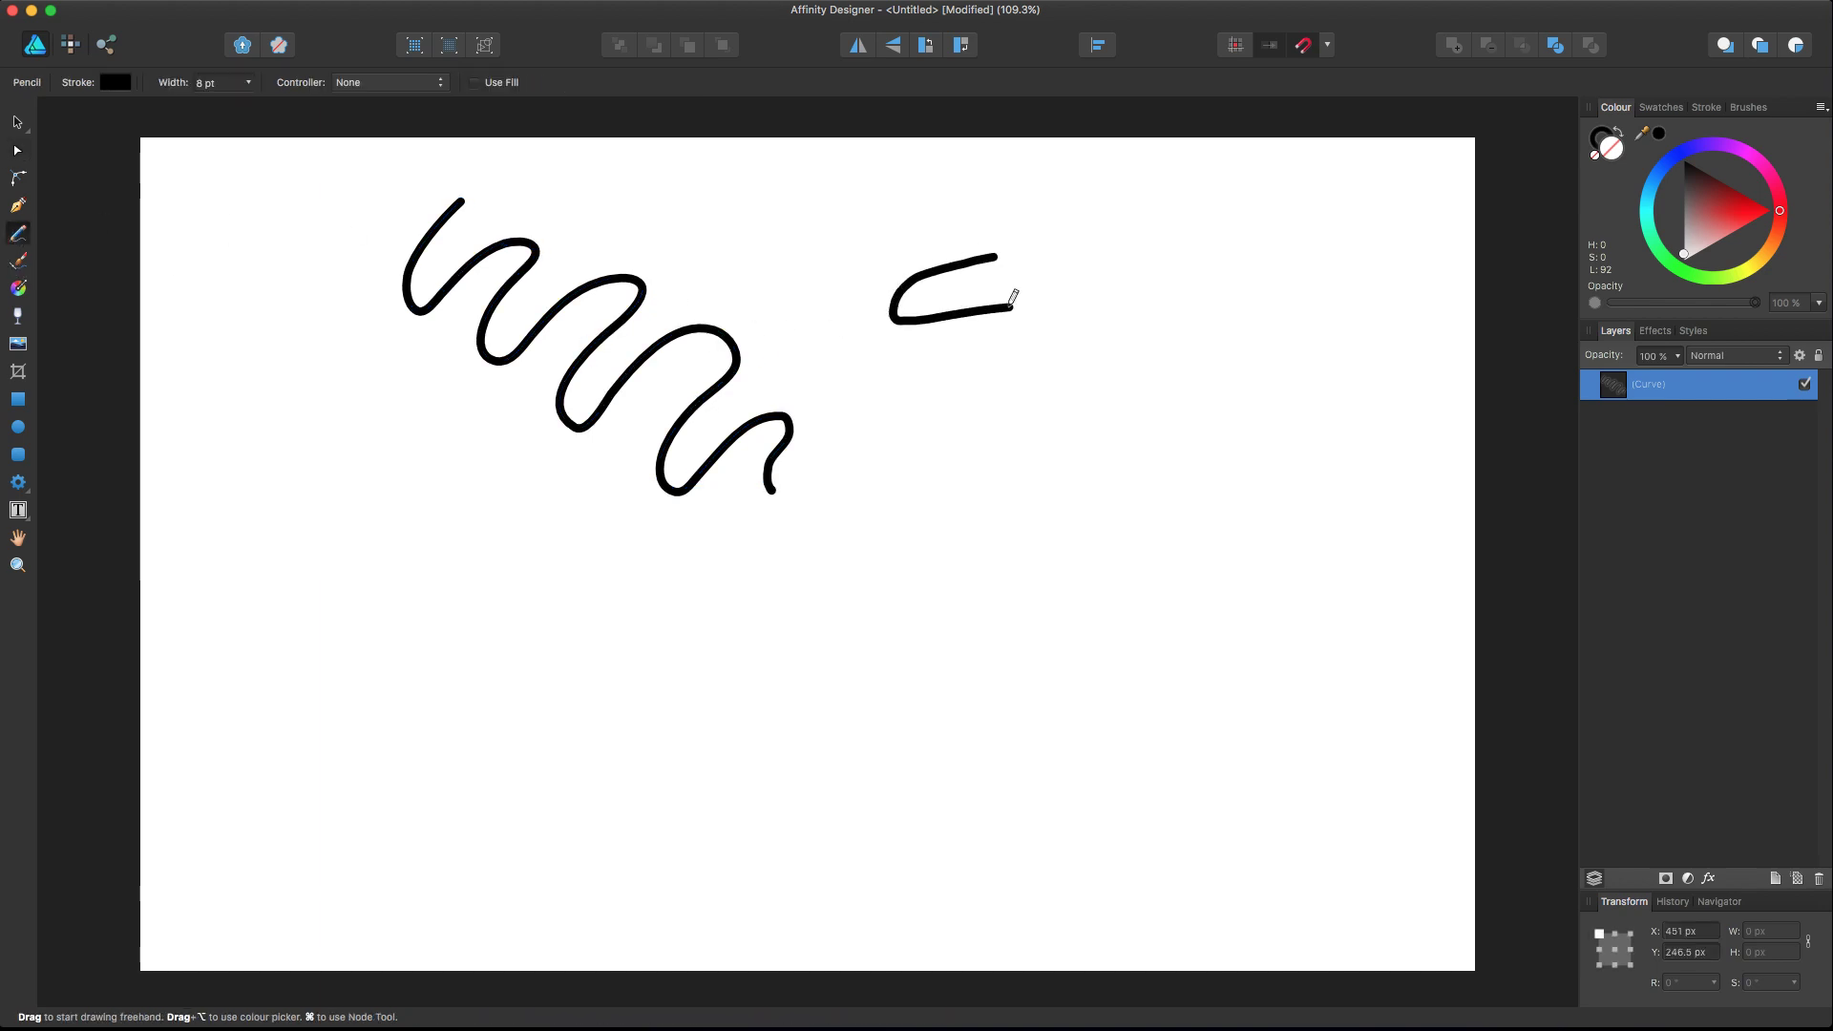
mouse_move(1013, 297)
left_mouse_down()
mouse_move(988, 357)
mouse_move(1083, 400)
mouse_move(995, 456)
left_mouse_up()
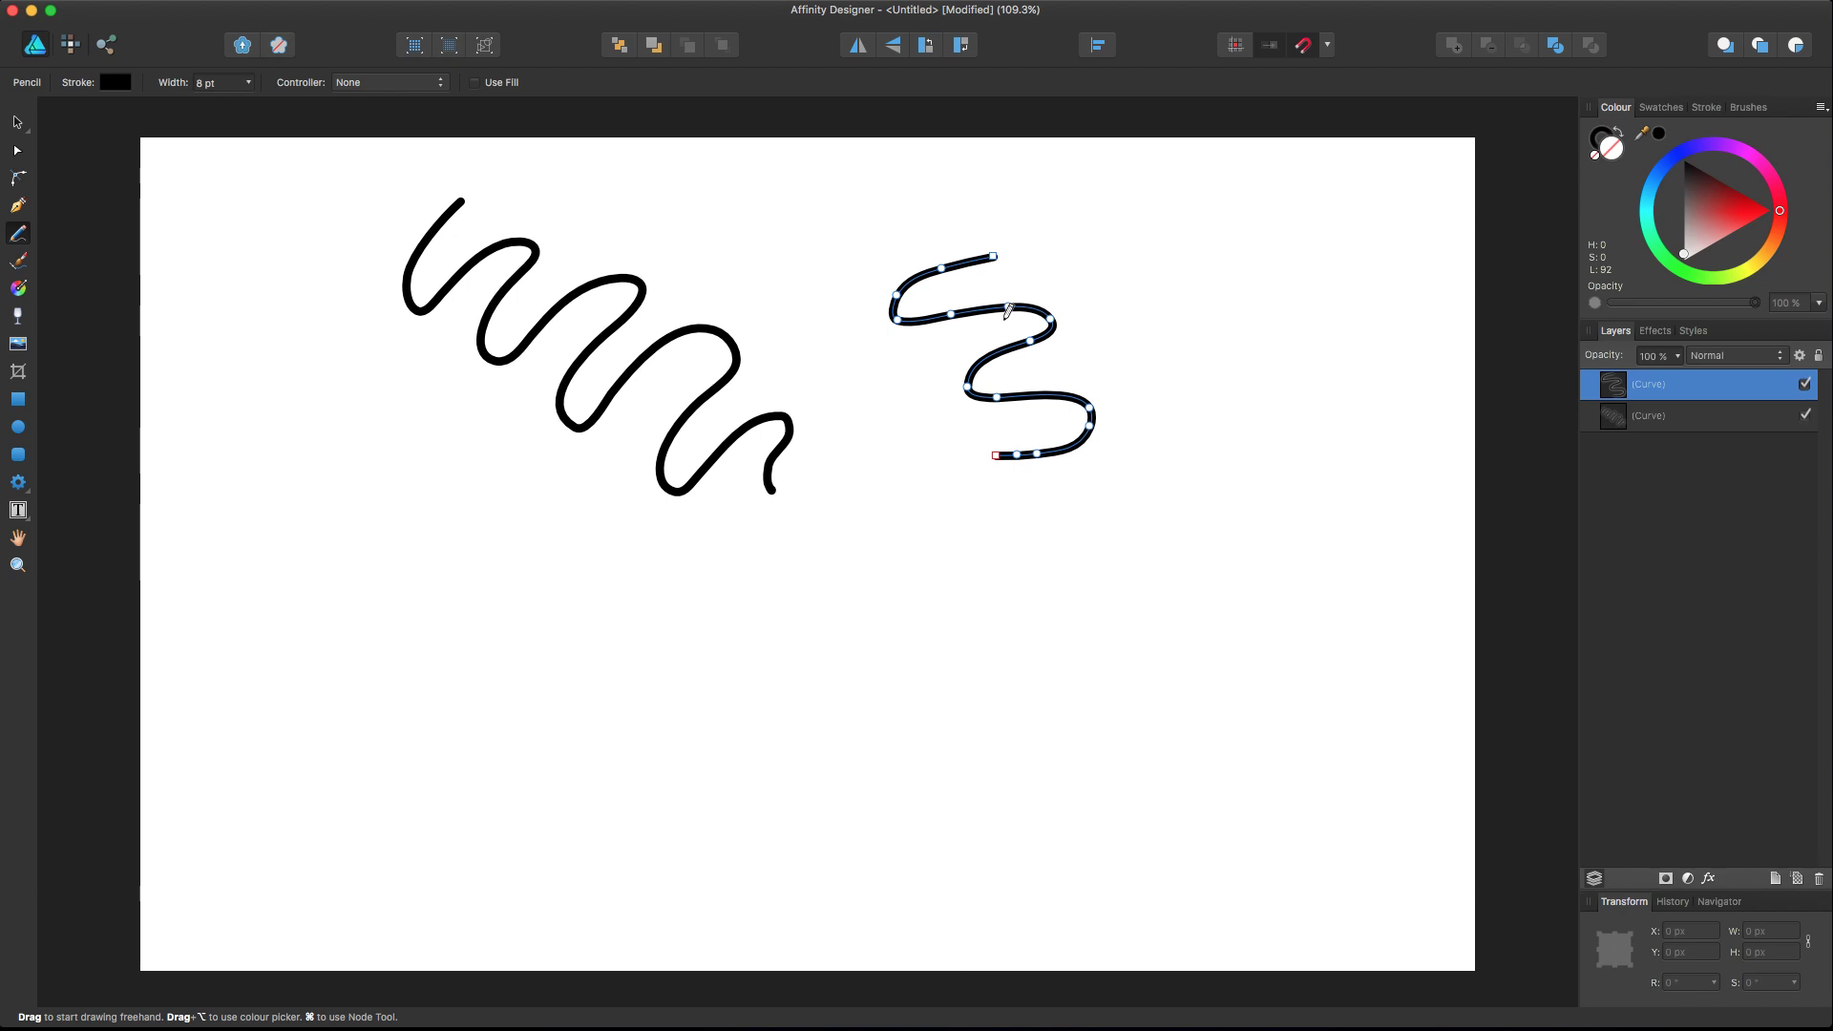
key("a")
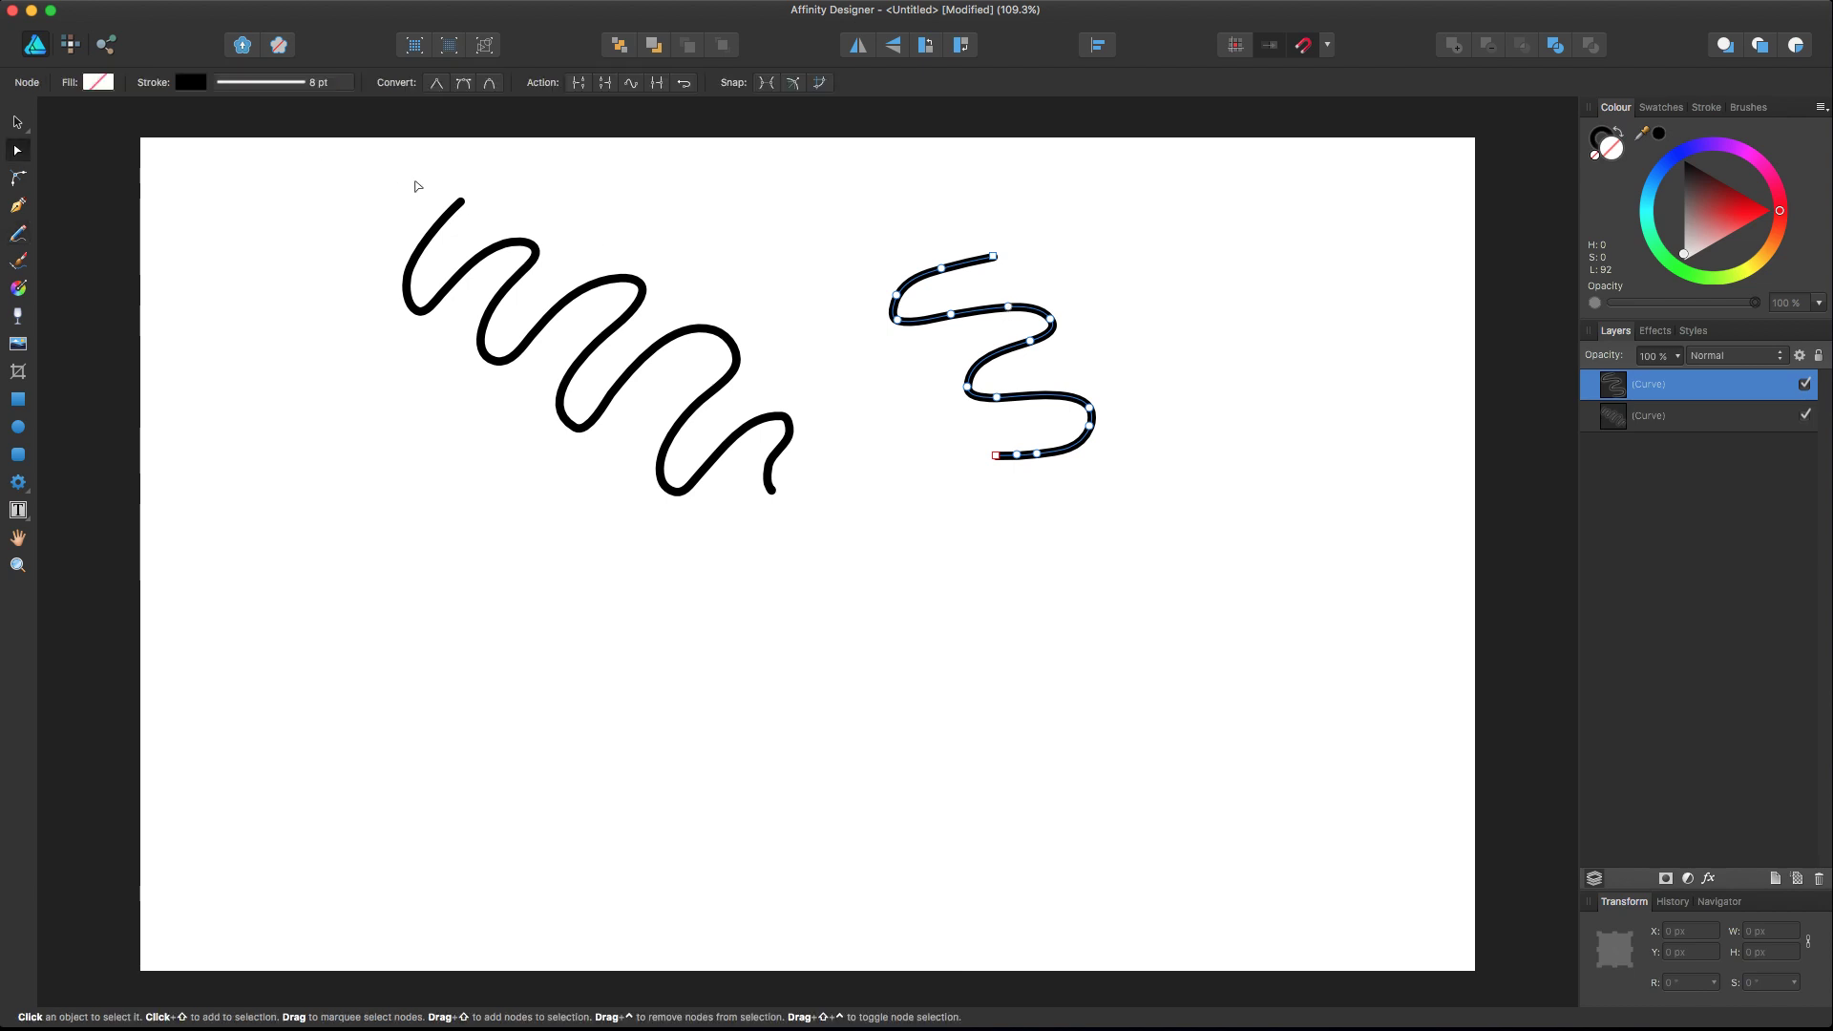
key("v")
left_click_drag(378, 163, 1340, 622)
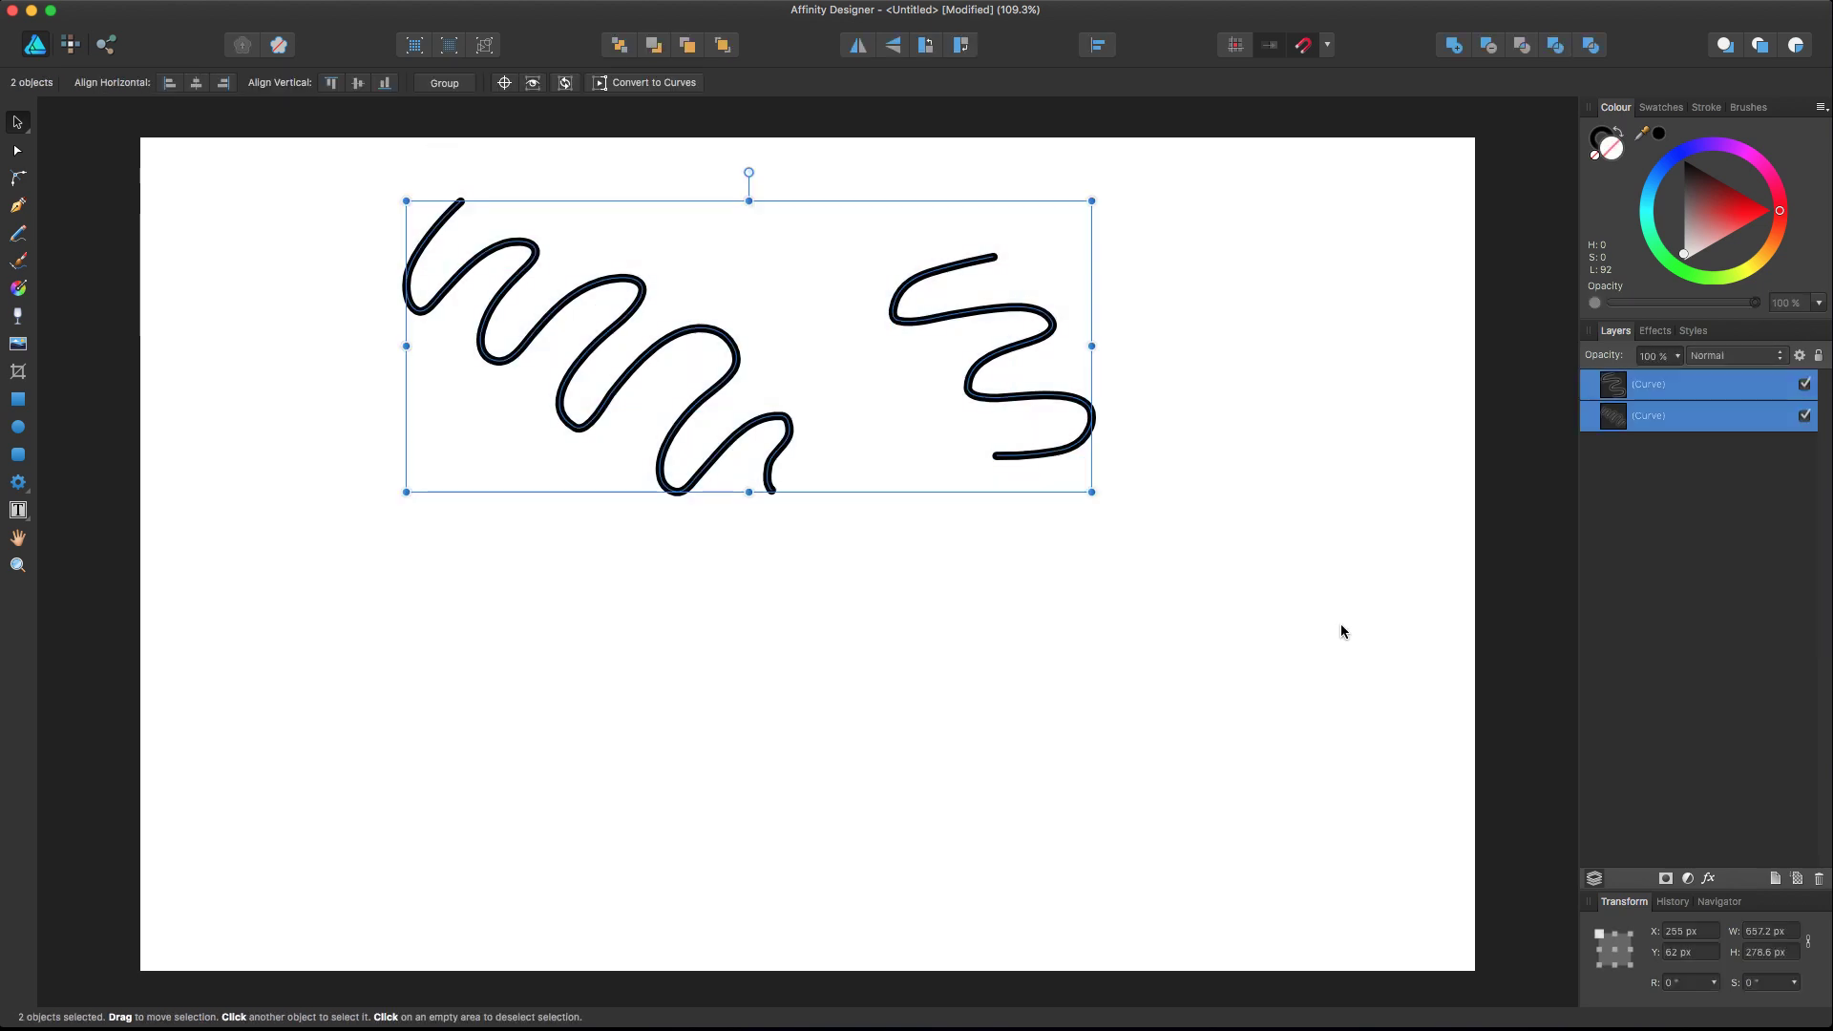
key("Delete")
left_click(23, 235)
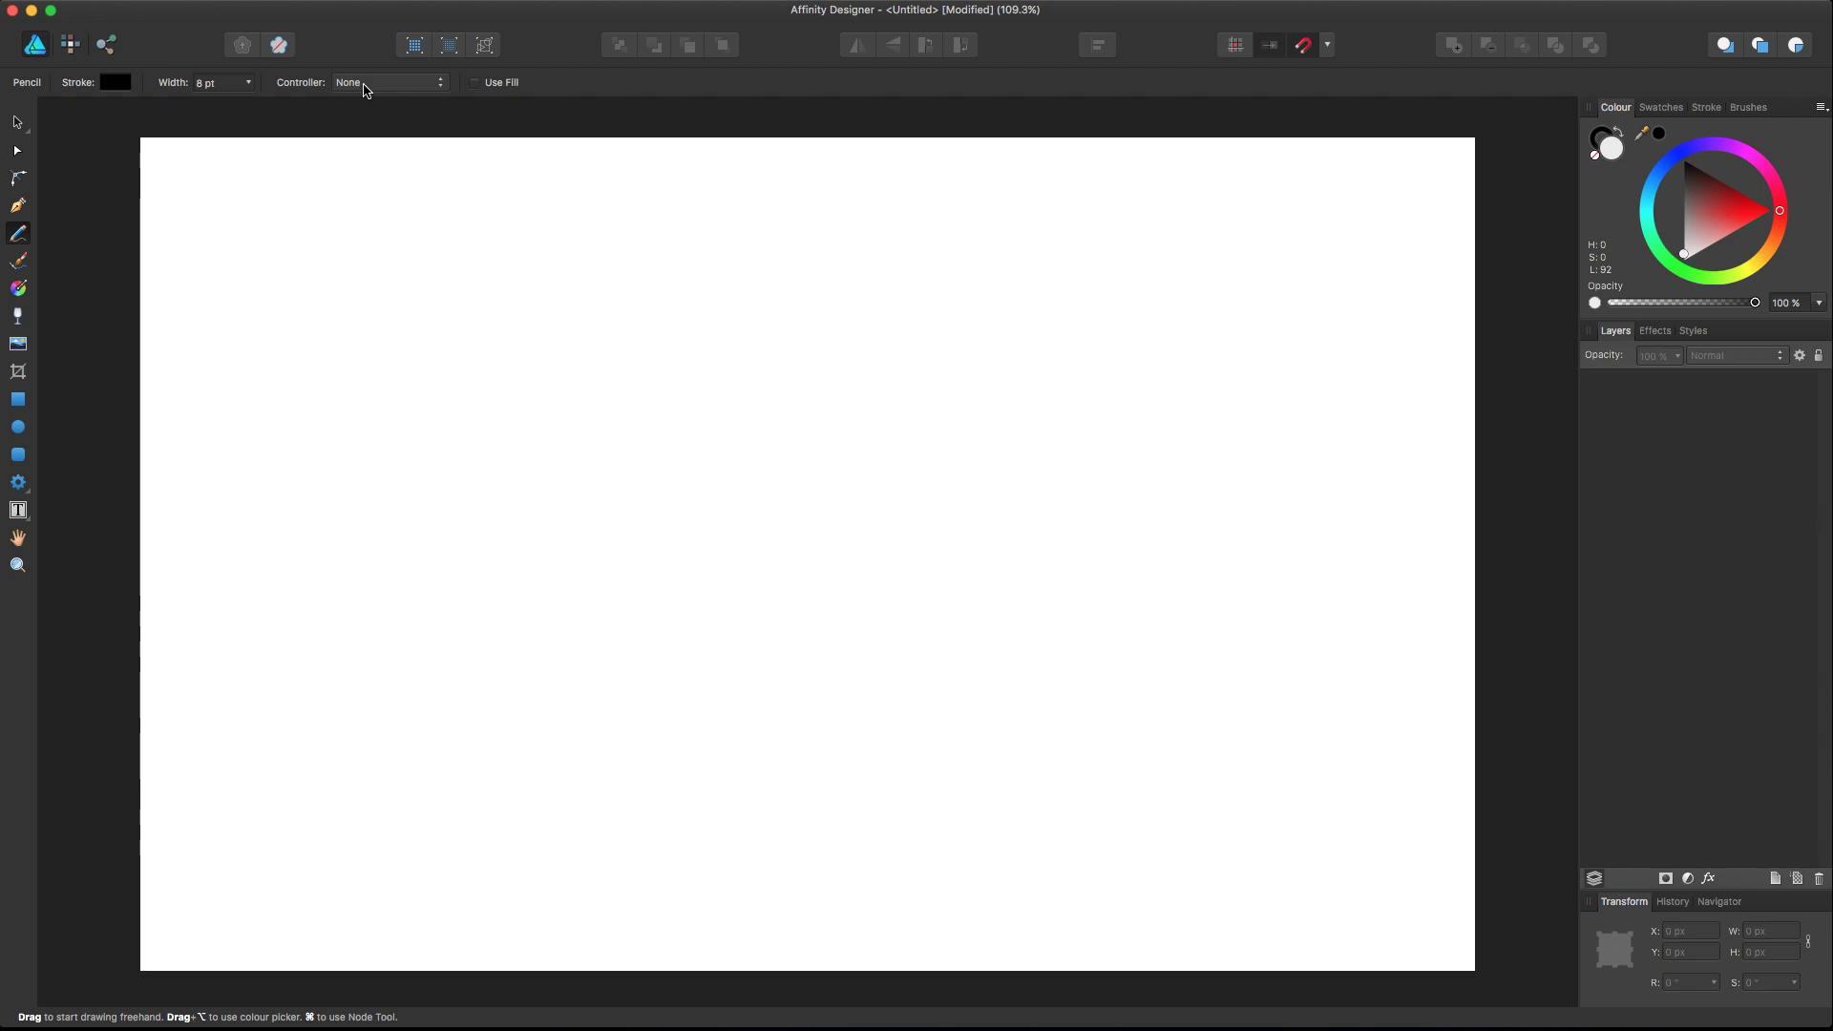
Switch the pencil controller to Velocity and draw a freehand zig-zag stroke.
left_click(365, 84)
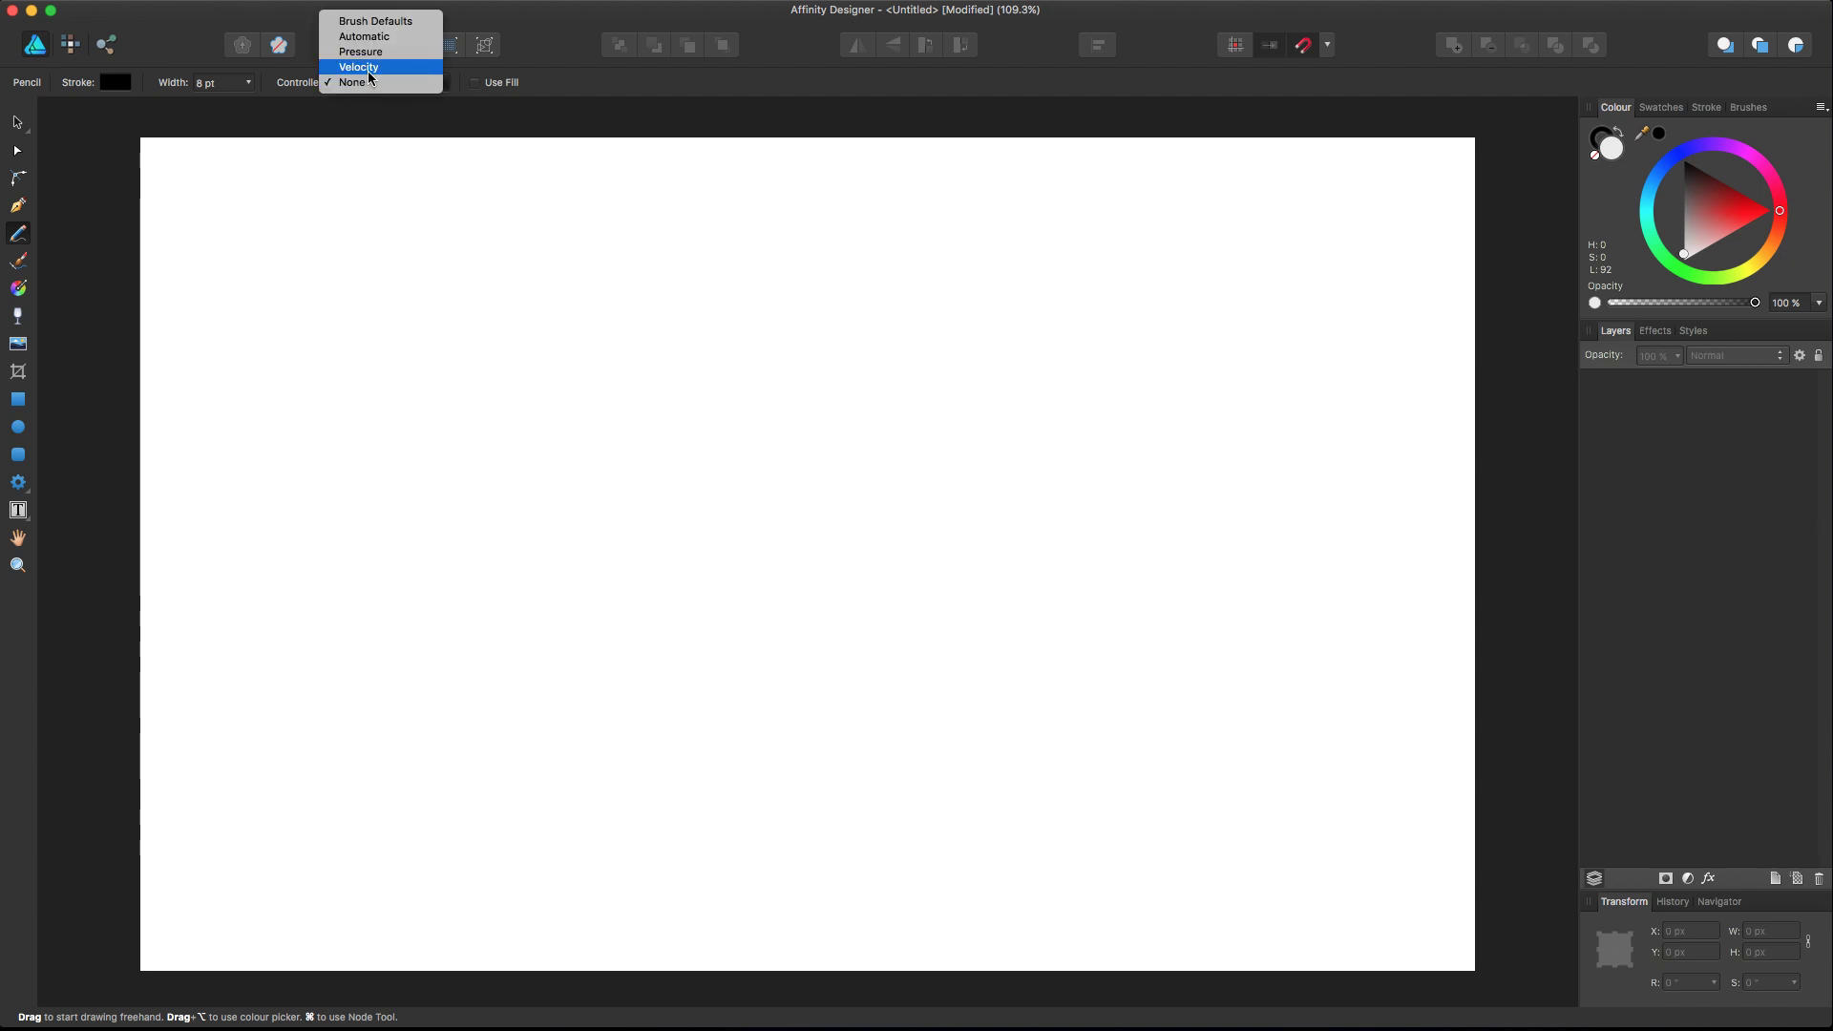
left_click(369, 69)
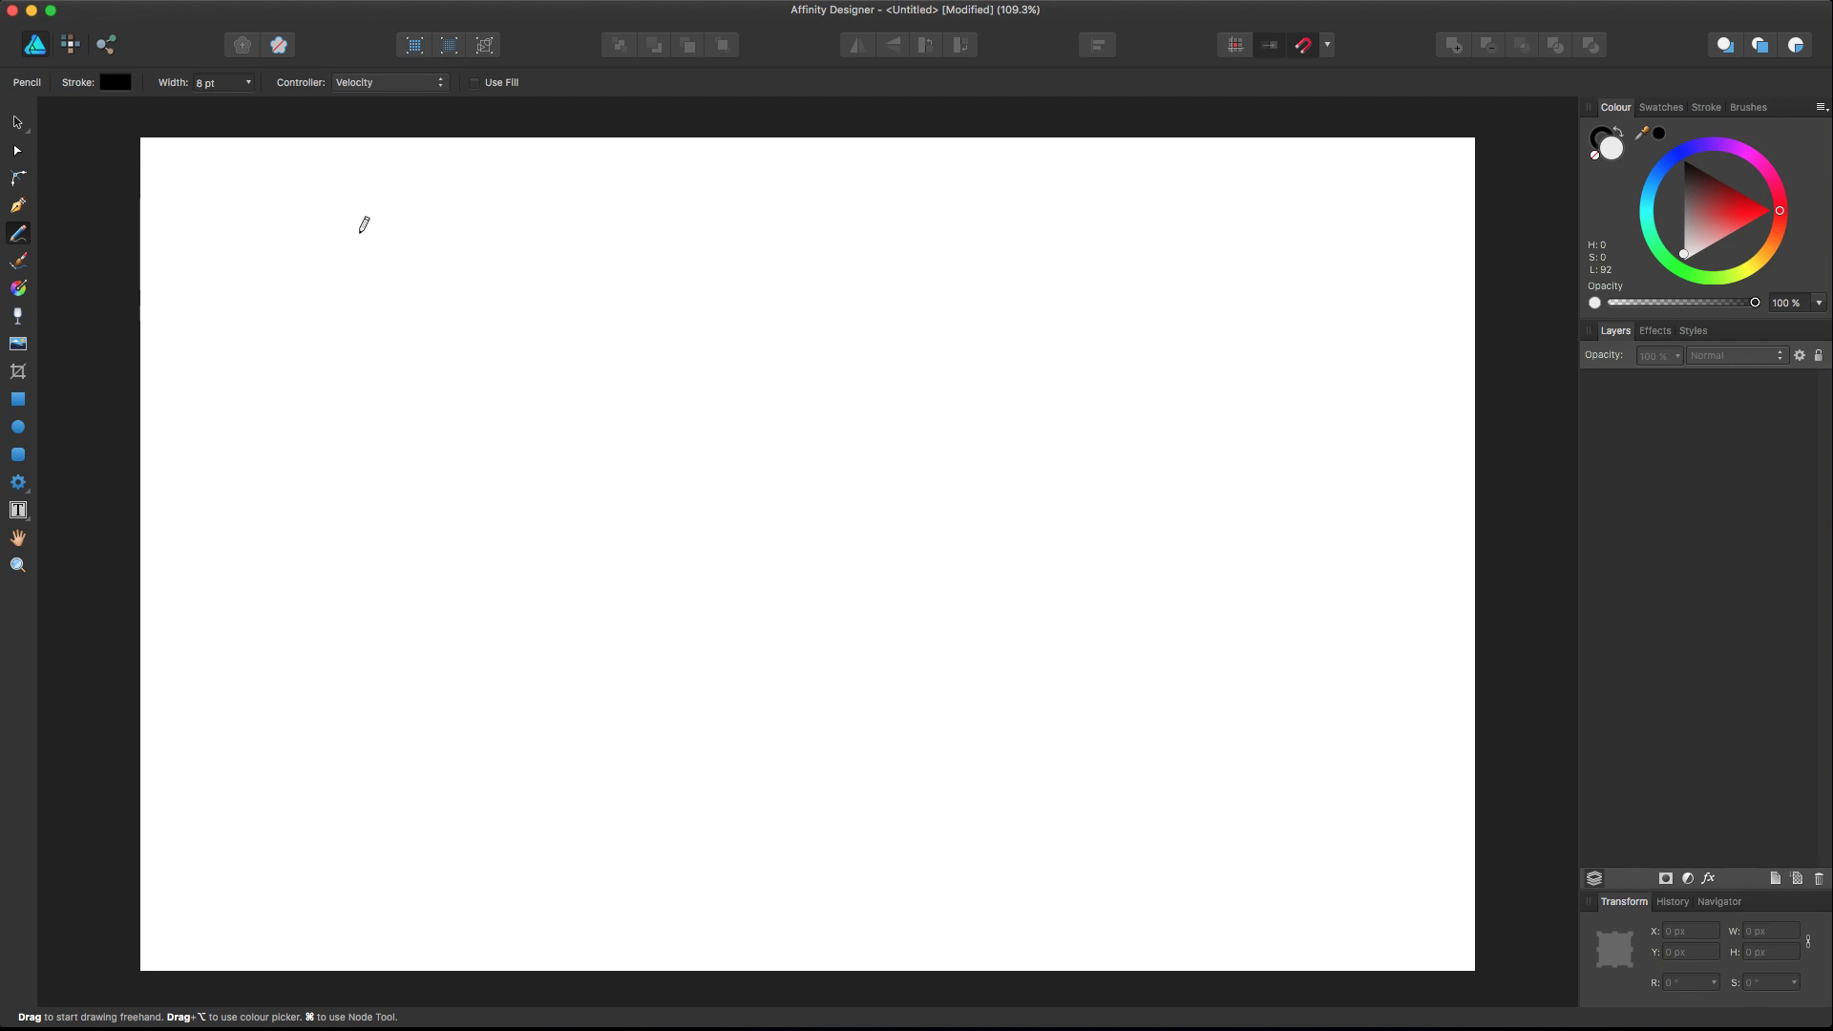
mouse_move(360, 234)
left_mouse_down()
mouse_move(331, 312)
mouse_move(456, 240)
mouse_move(383, 349)
mouse_move(409, 365)
mouse_move(521, 267)
mouse_move(448, 372)
mouse_move(458, 389)
mouse_move(546, 310)
mouse_move(571, 321)
mouse_move(514, 399)
mouse_move(617, 344)
mouse_move(575, 406)
mouse_move(599, 415)
mouse_move(652, 340)
mouse_move(641, 414)
mouse_move(668, 424)
mouse_move(678, 377)
mouse_move(710, 357)
mouse_move(704, 437)
left_mouse_up()
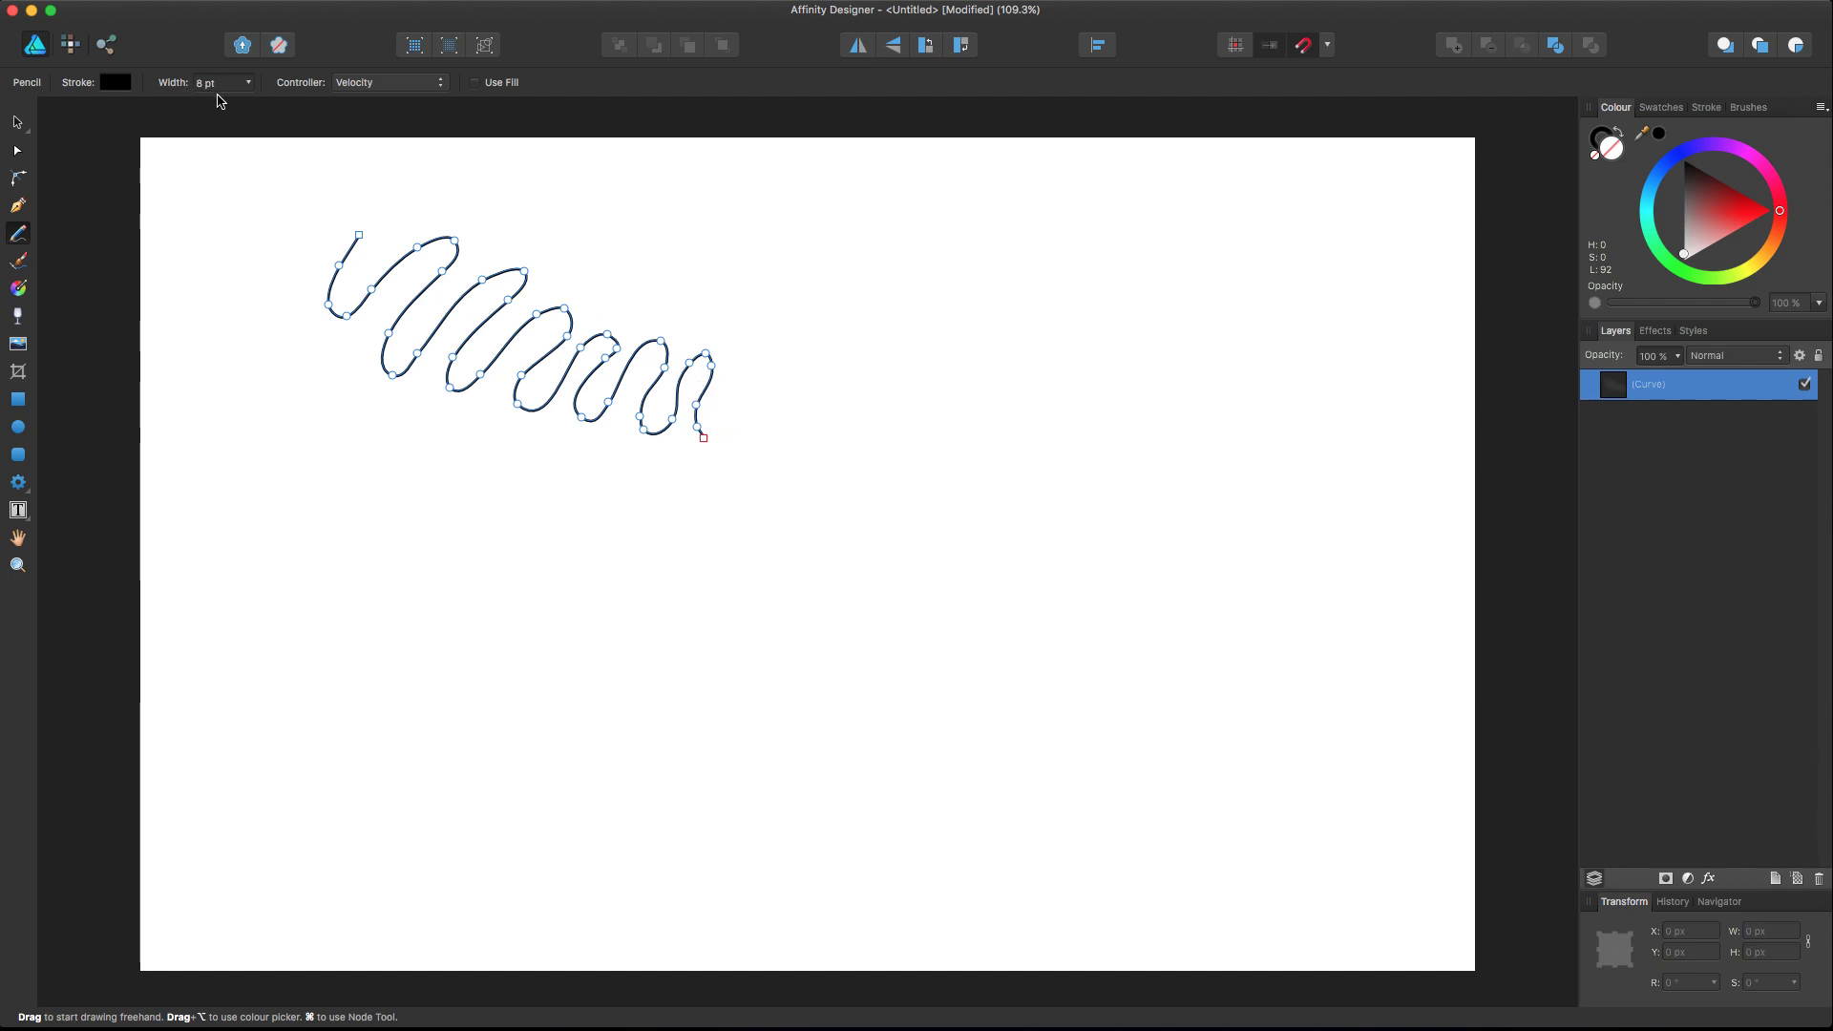
Draw a dense diagonal scribble below the wavy line and a second one at the upper right, then inspect them.
mouse_move(355, 578)
left_mouse_down()
mouse_move(501, 464)
mouse_move(454, 546)
mouse_move(564, 510)
mouse_move(585, 549)
mouse_move(473, 701)
mouse_move(590, 680)
left_mouse_up()
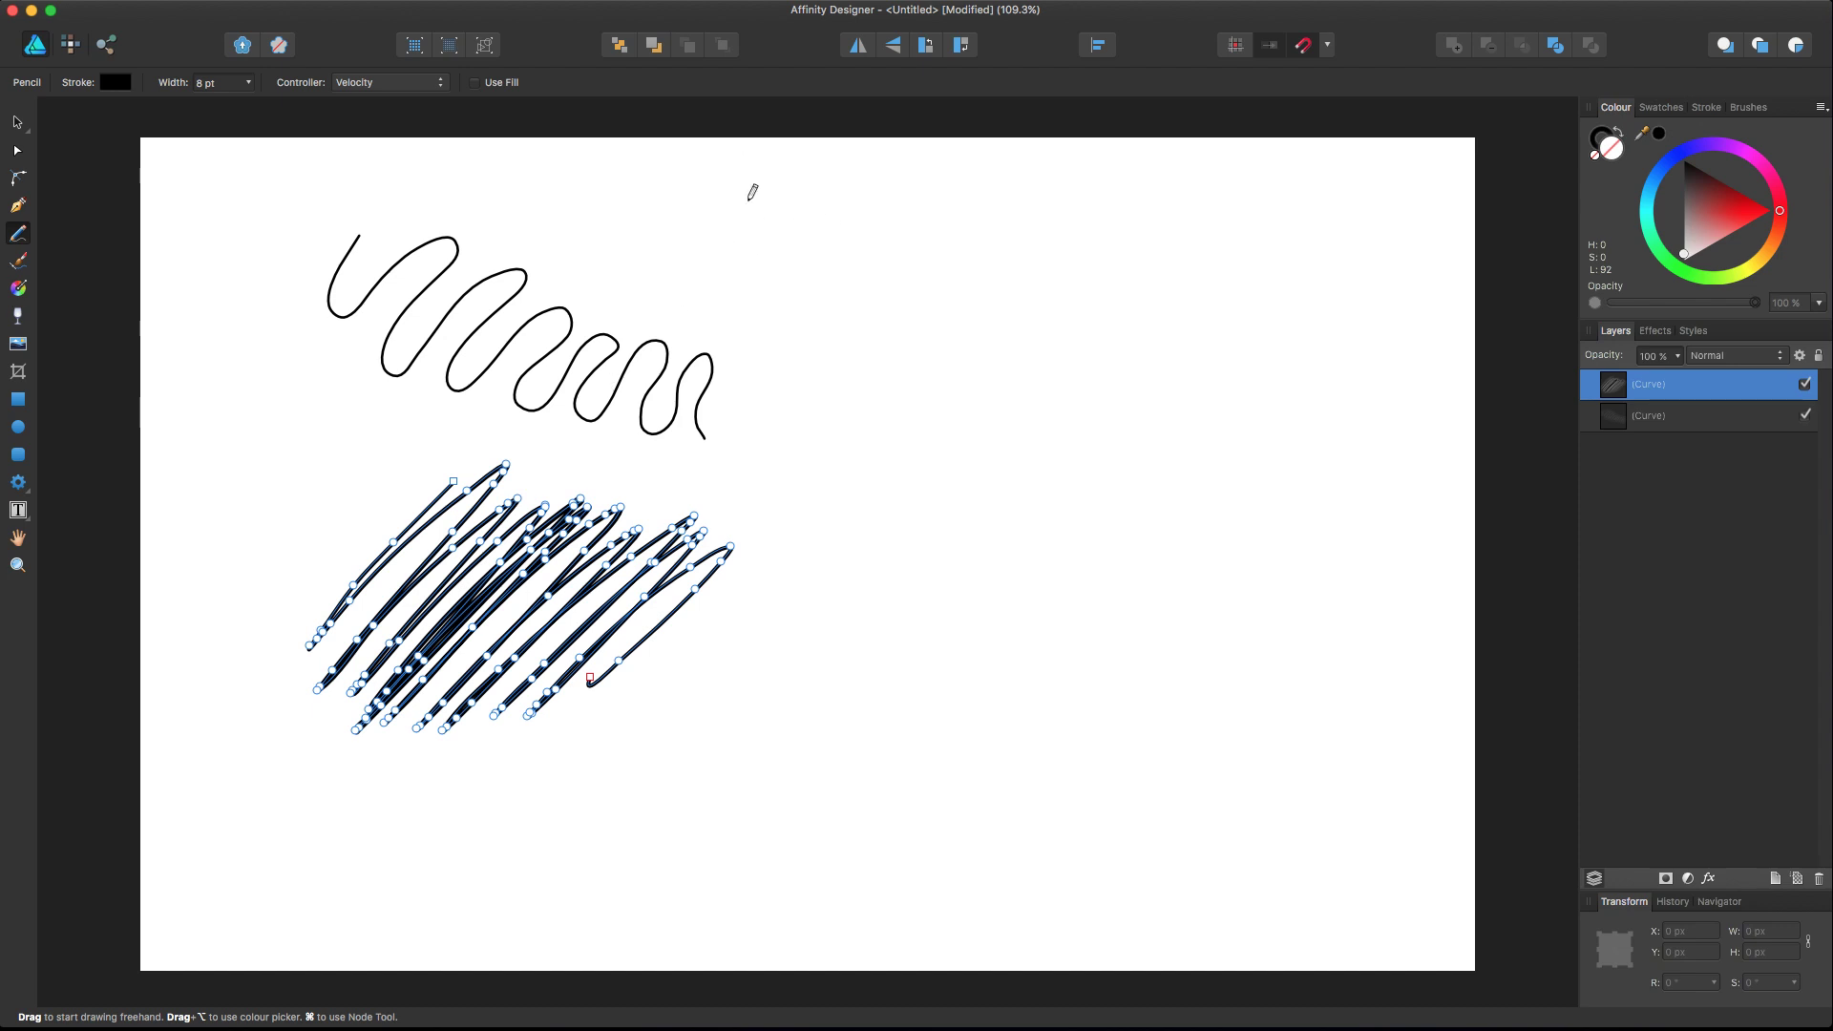
mouse_move(694, 278)
left_mouse_down()
mouse_move(736, 235)
mouse_move(750, 291)
mouse_move(833, 249)
mouse_move(761, 351)
mouse_move(911, 241)
mouse_move(775, 382)
mouse_move(932, 270)
mouse_move(865, 371)
mouse_move(848, 440)
mouse_move(1042, 292)
mouse_move(1042, 338)
mouse_move(823, 572)
mouse_move(1086, 404)
mouse_move(1095, 460)
mouse_move(1040, 567)
mouse_move(1105, 524)
mouse_move(1079, 578)
mouse_move(1118, 572)
mouse_move(1148, 625)
left_mouse_up()
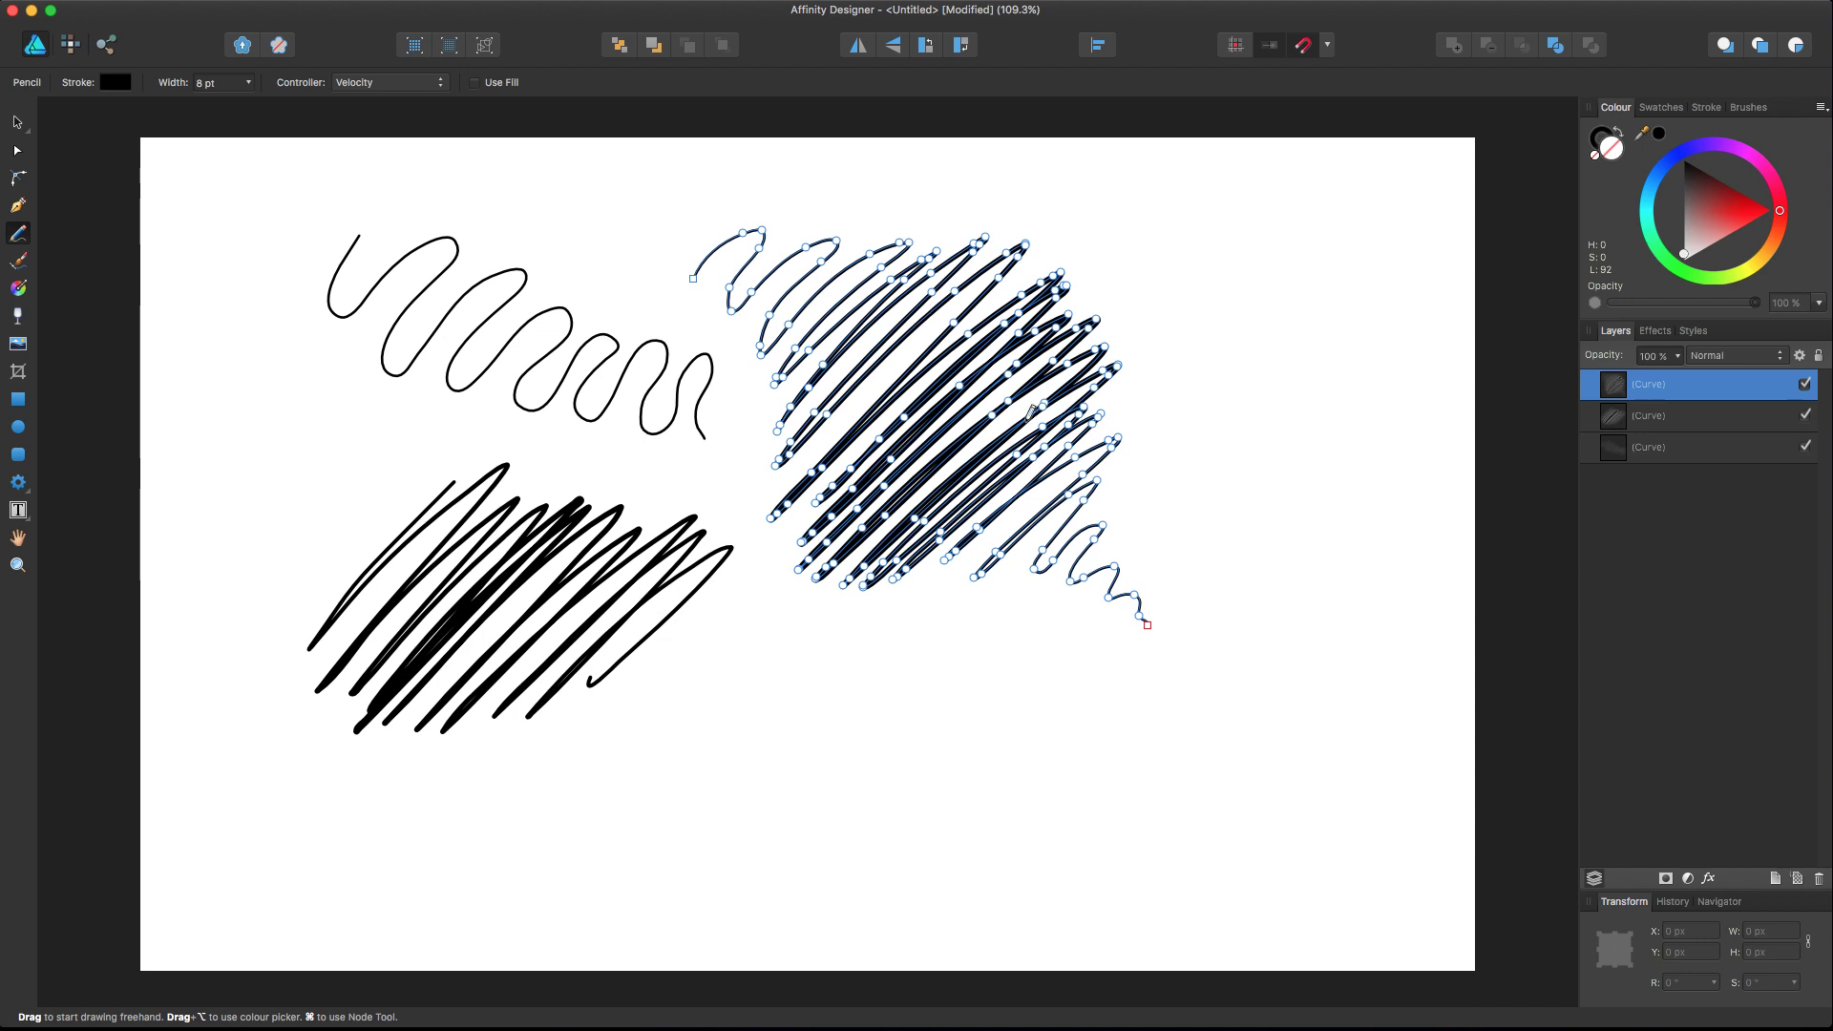
key("a")
left_click(1208, 393)
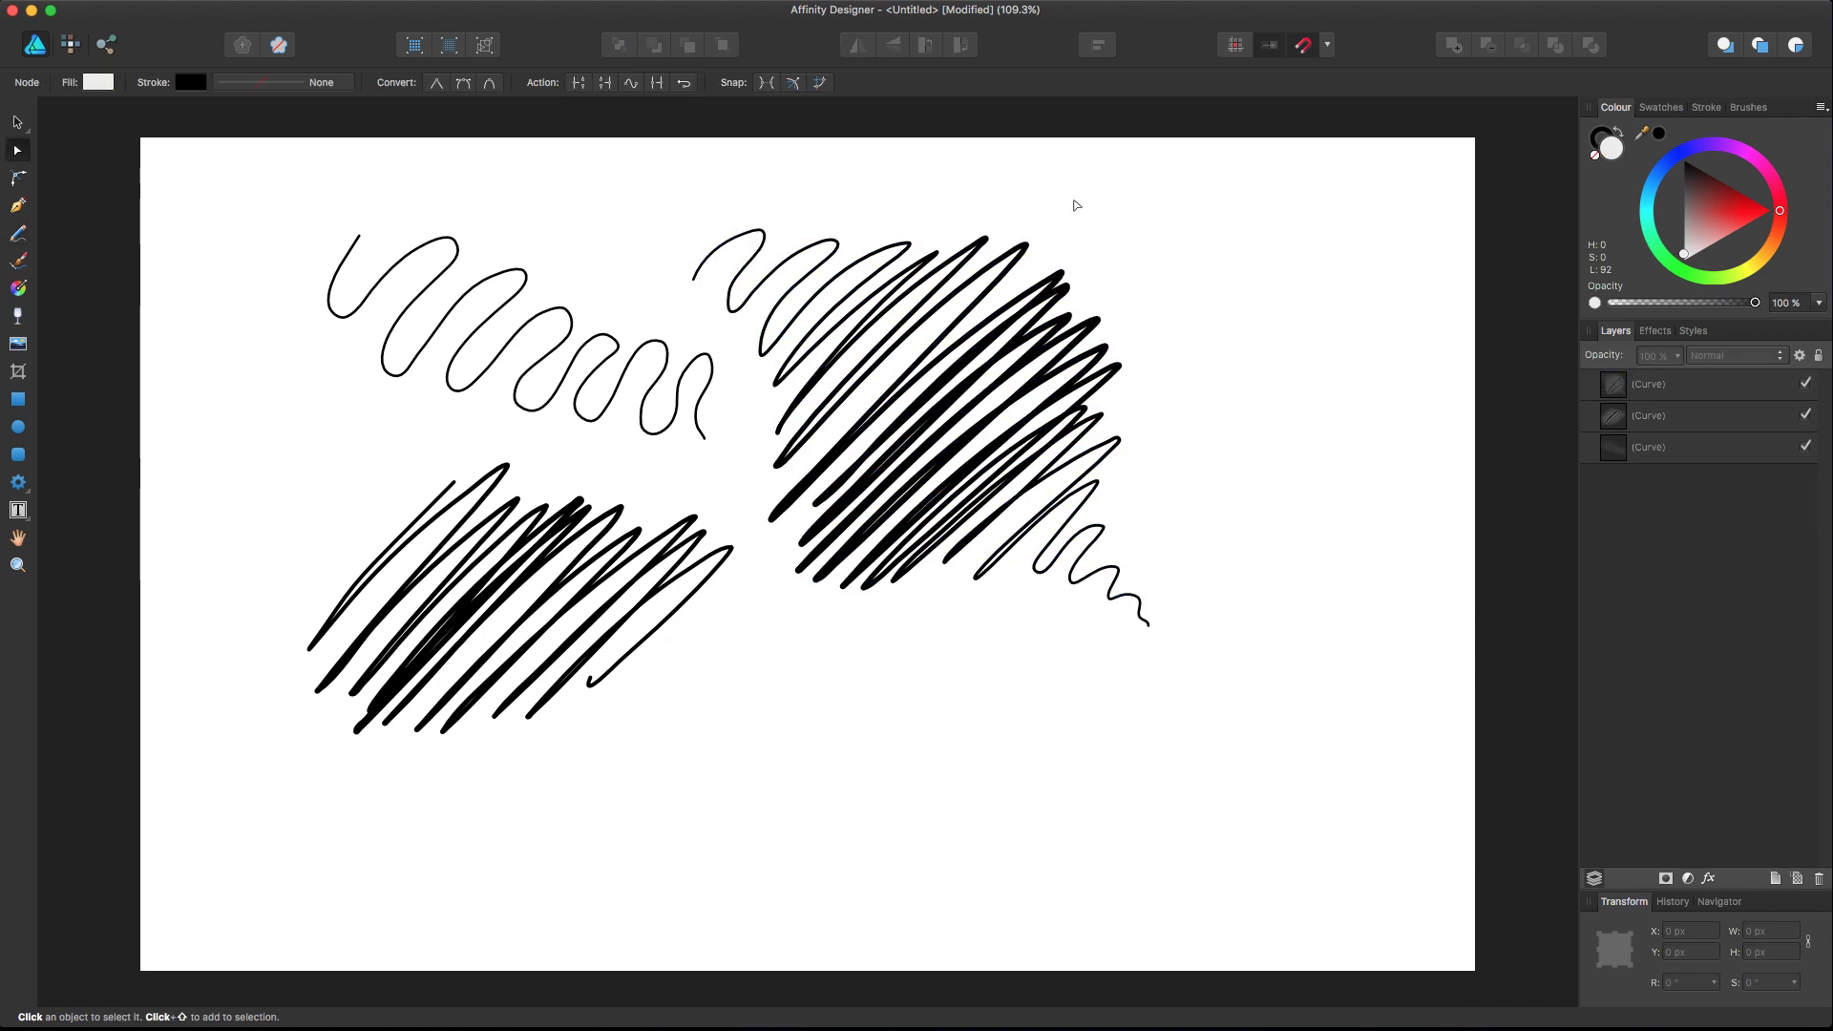
left_click(953, 380)
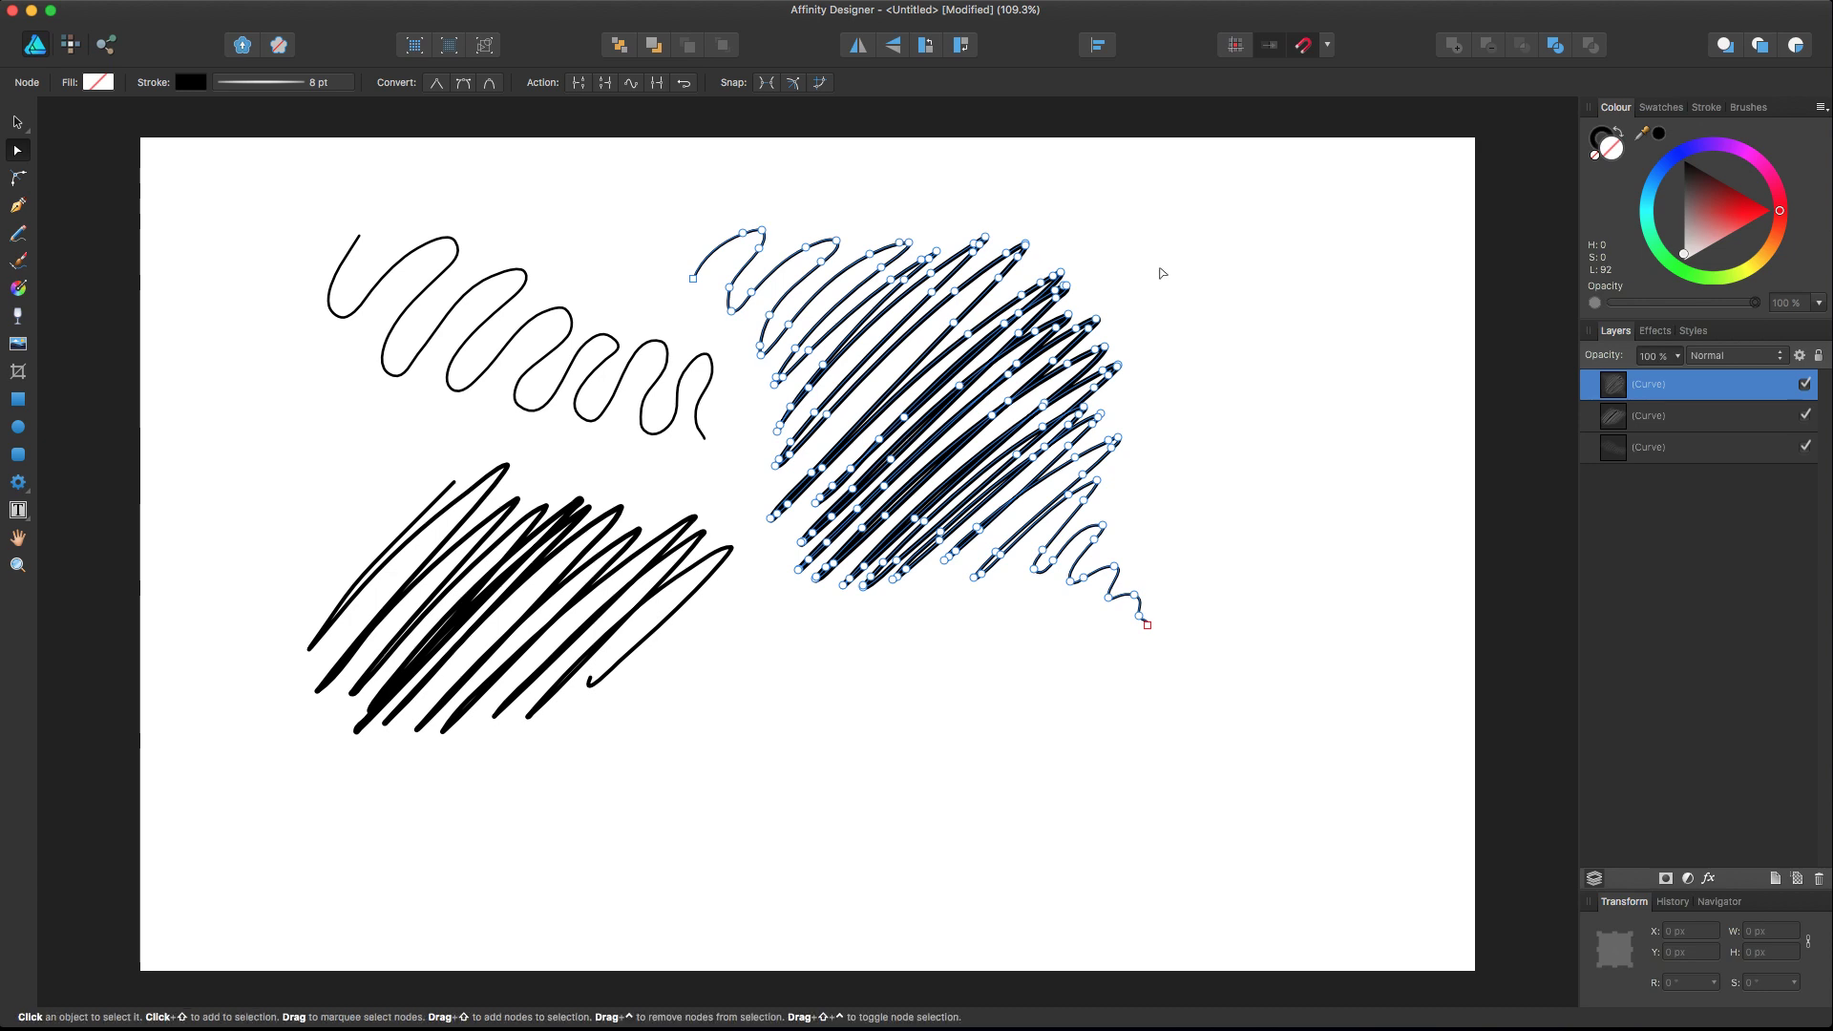
left_click(1173, 325)
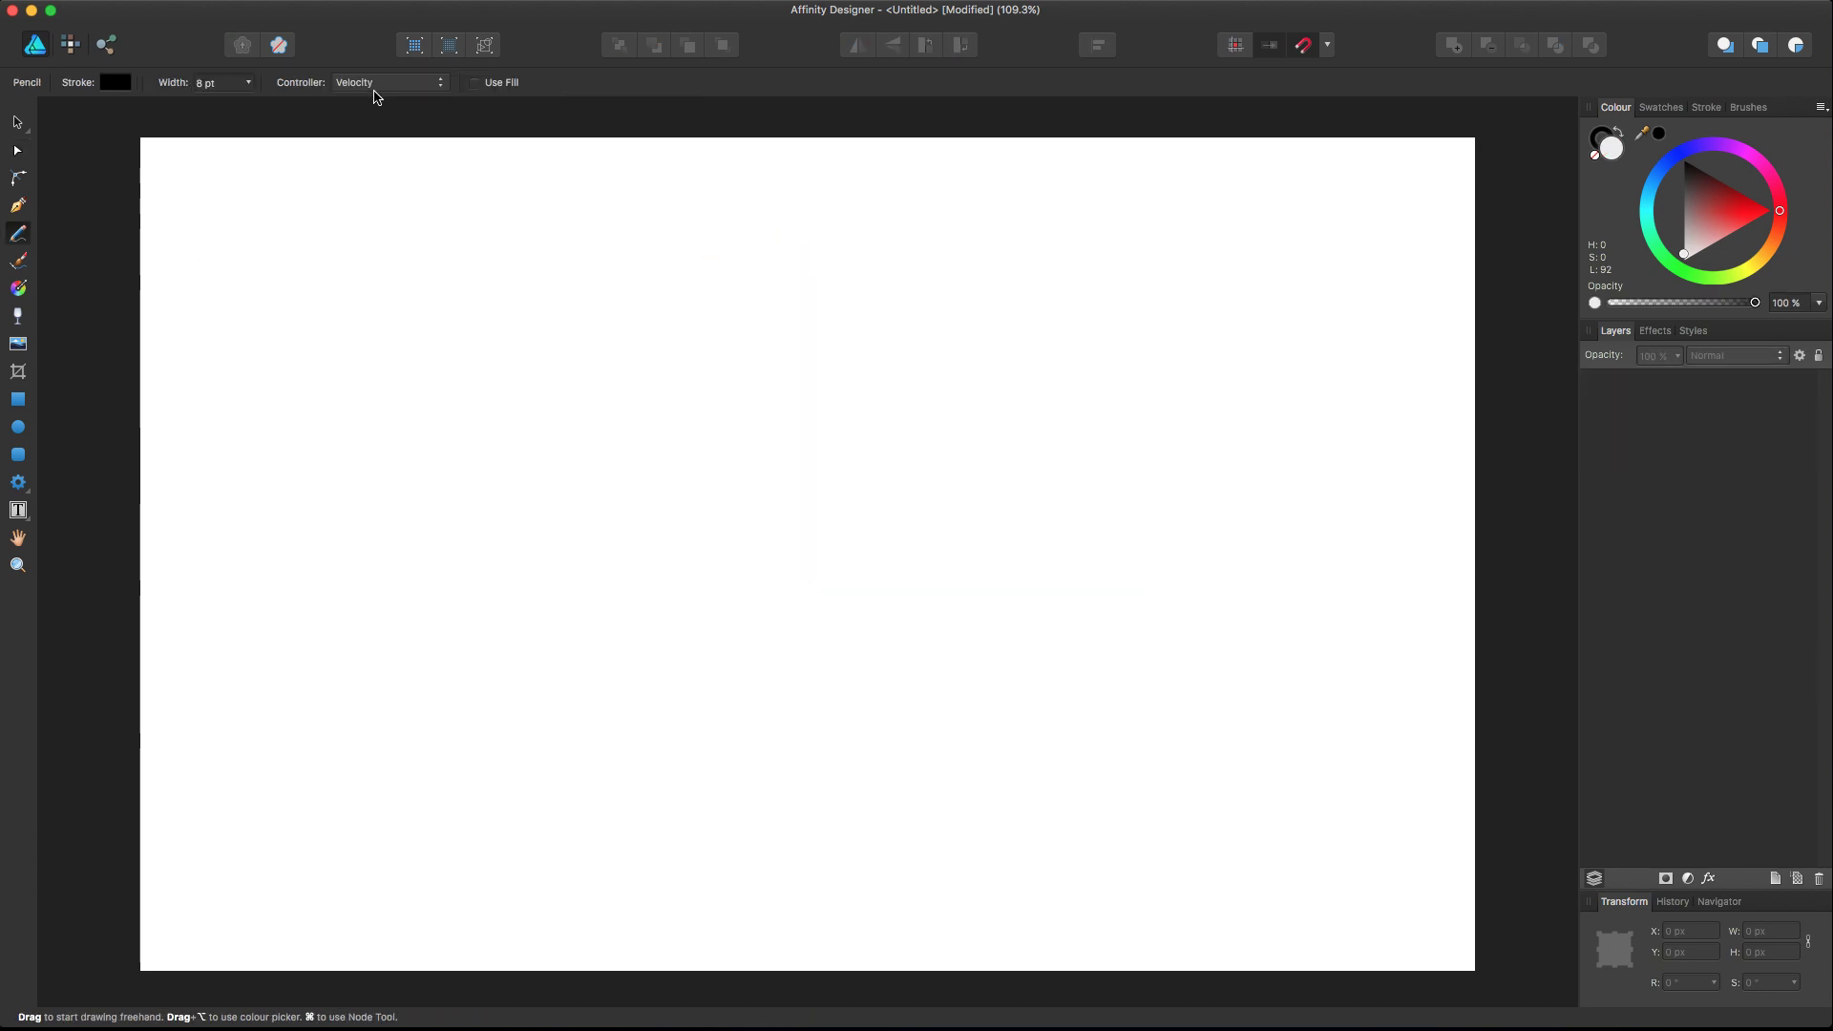
left_click(375, 82)
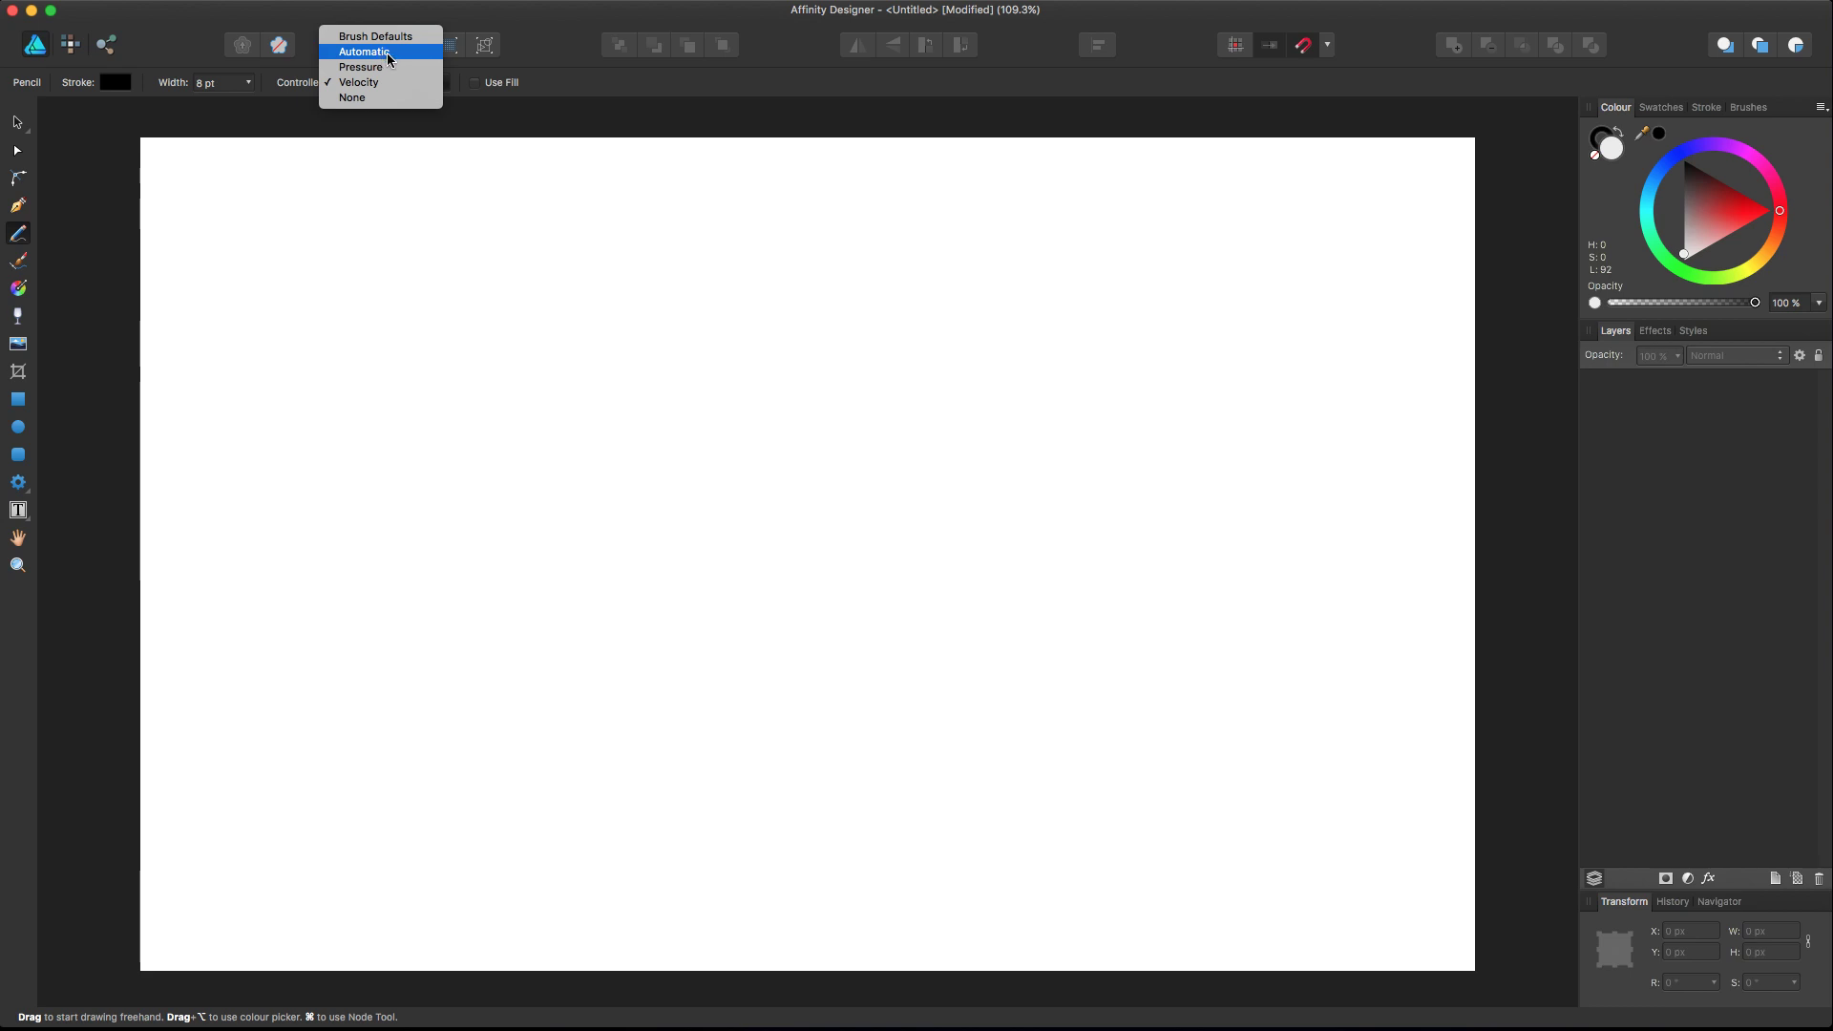
Set the controller to Automatic, draw a wavy test stroke across the page, then remove it.
left_click(388, 56)
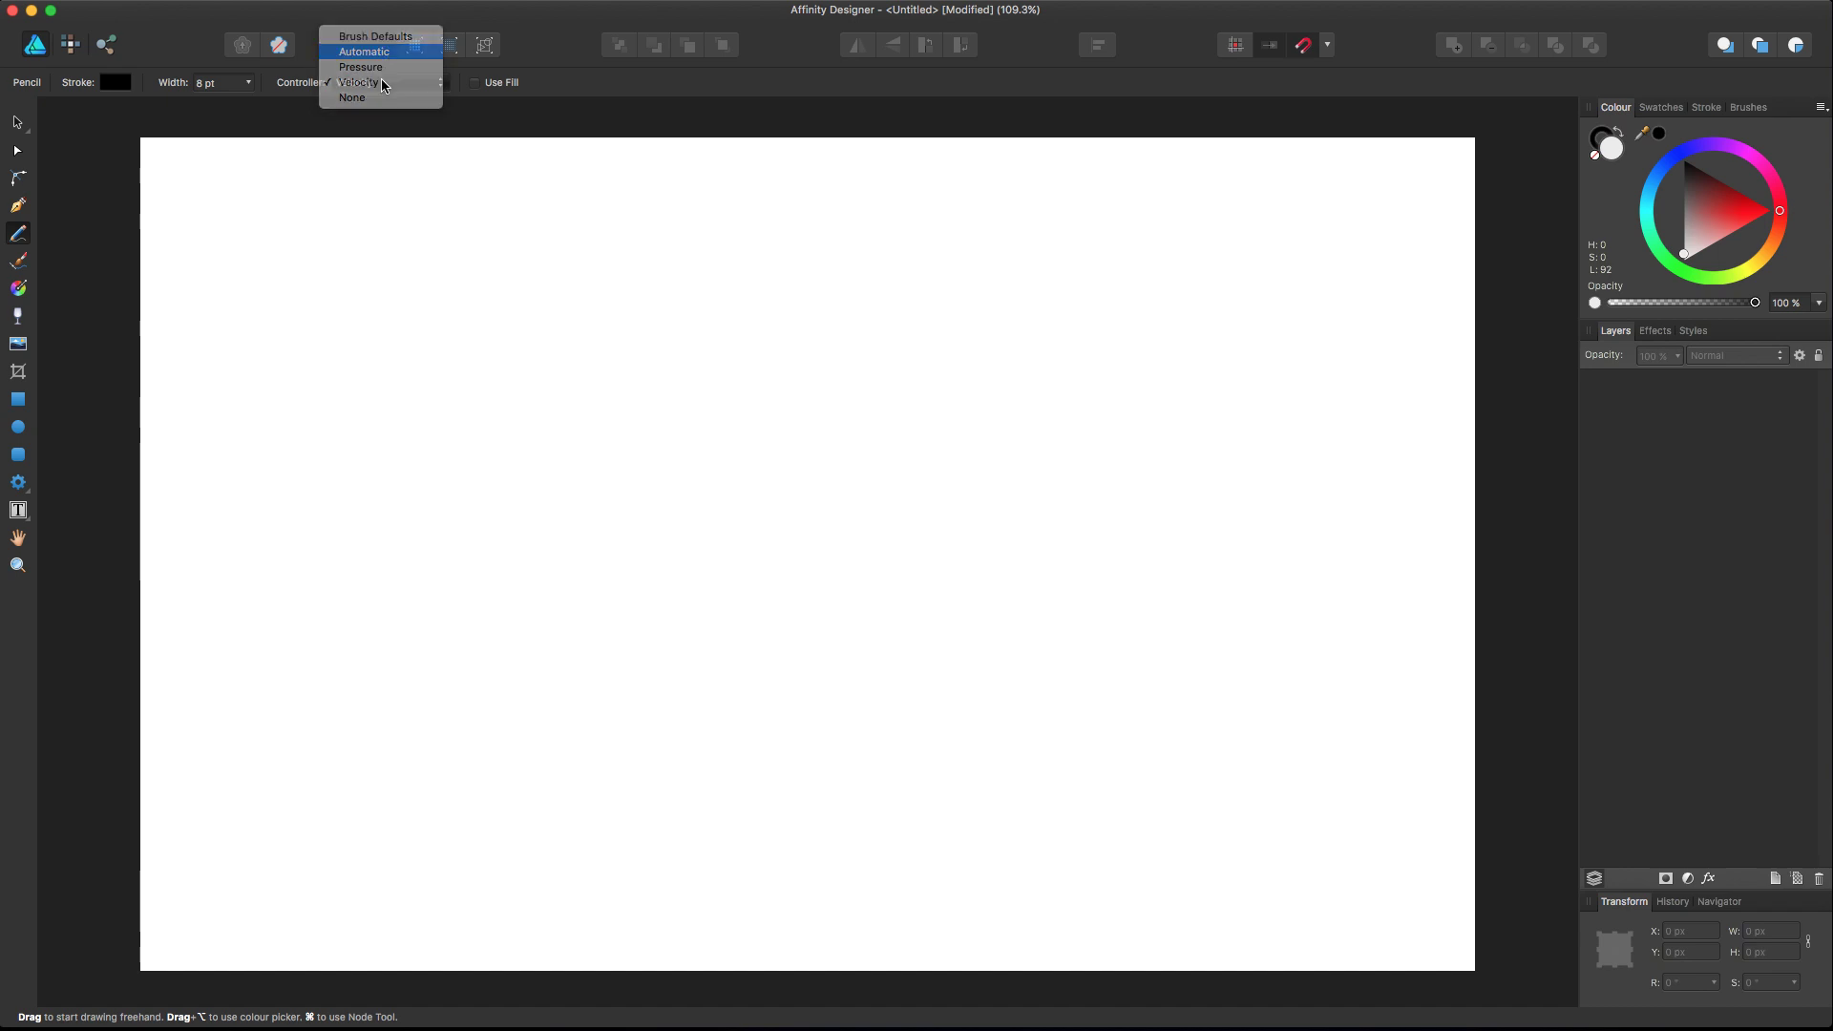
mouse_move(379, 184)
left_mouse_down()
mouse_move(346, 343)
mouse_move(404, 403)
mouse_move(514, 386)
mouse_move(693, 264)
mouse_move(844, 243)
mouse_move(941, 568)
mouse_move(1062, 488)
mouse_move(1099, 557)
left_mouse_up()
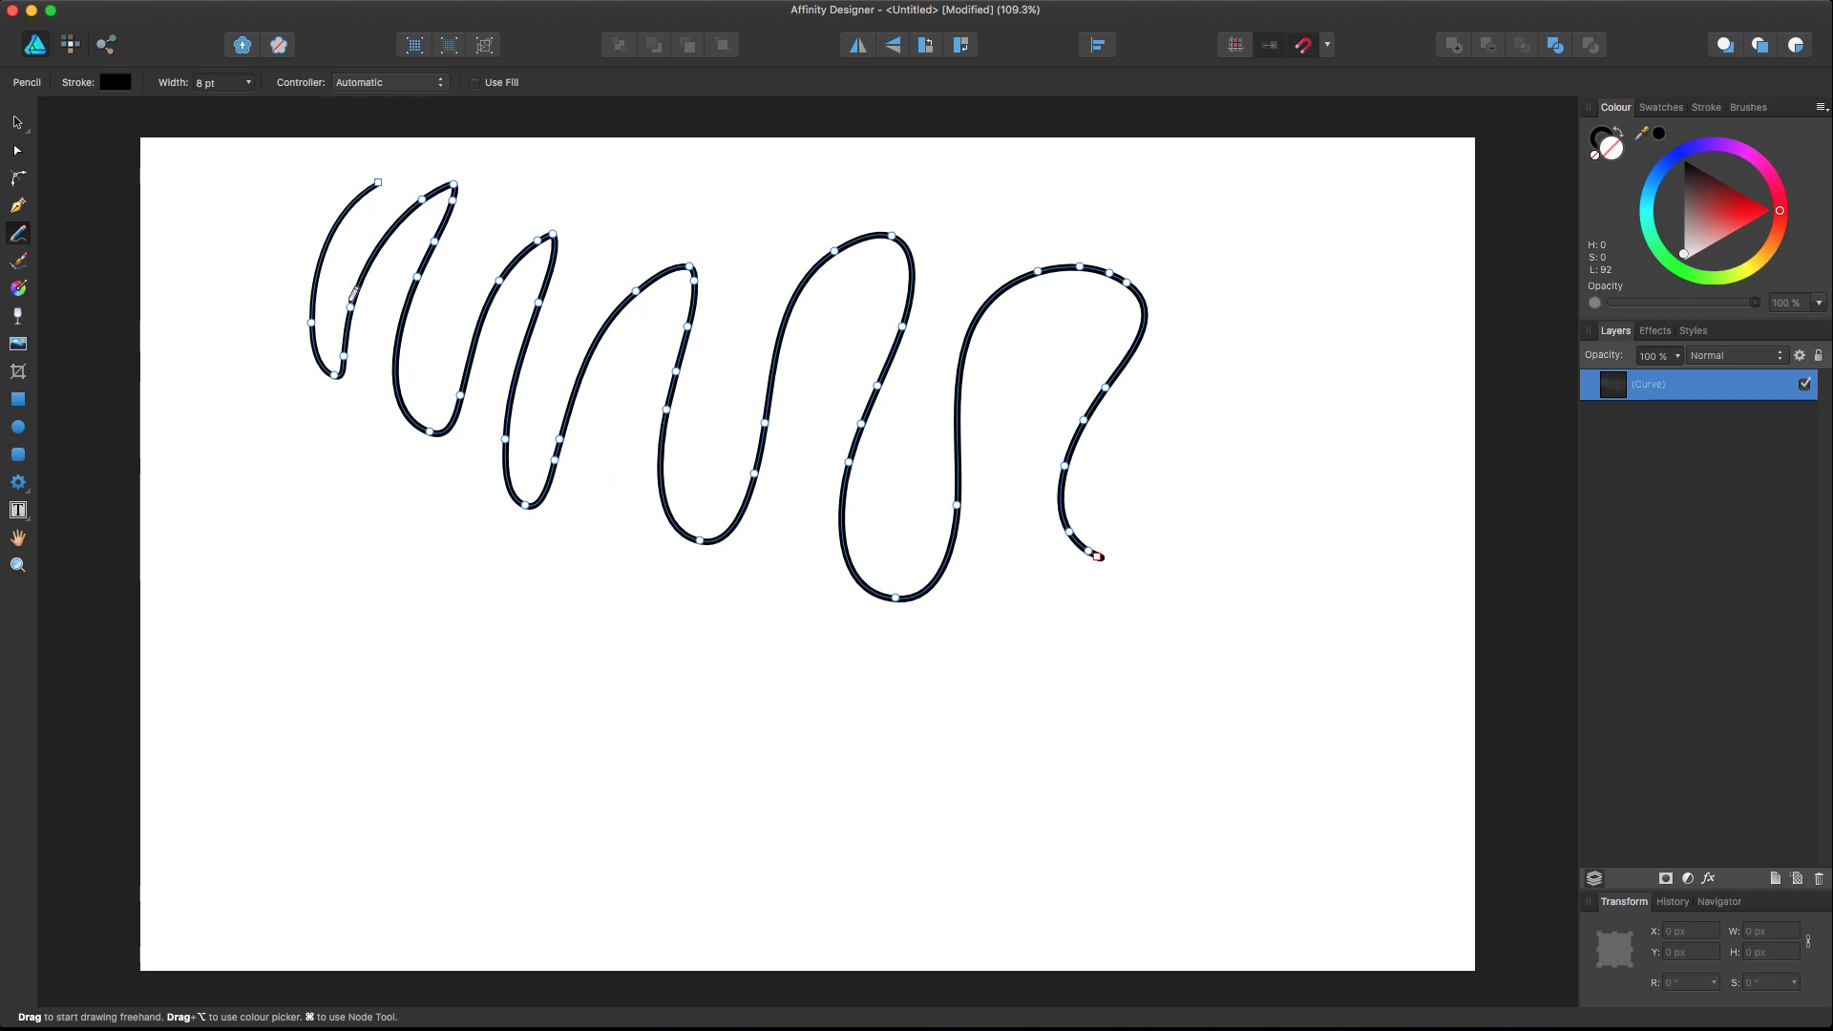
key("super")
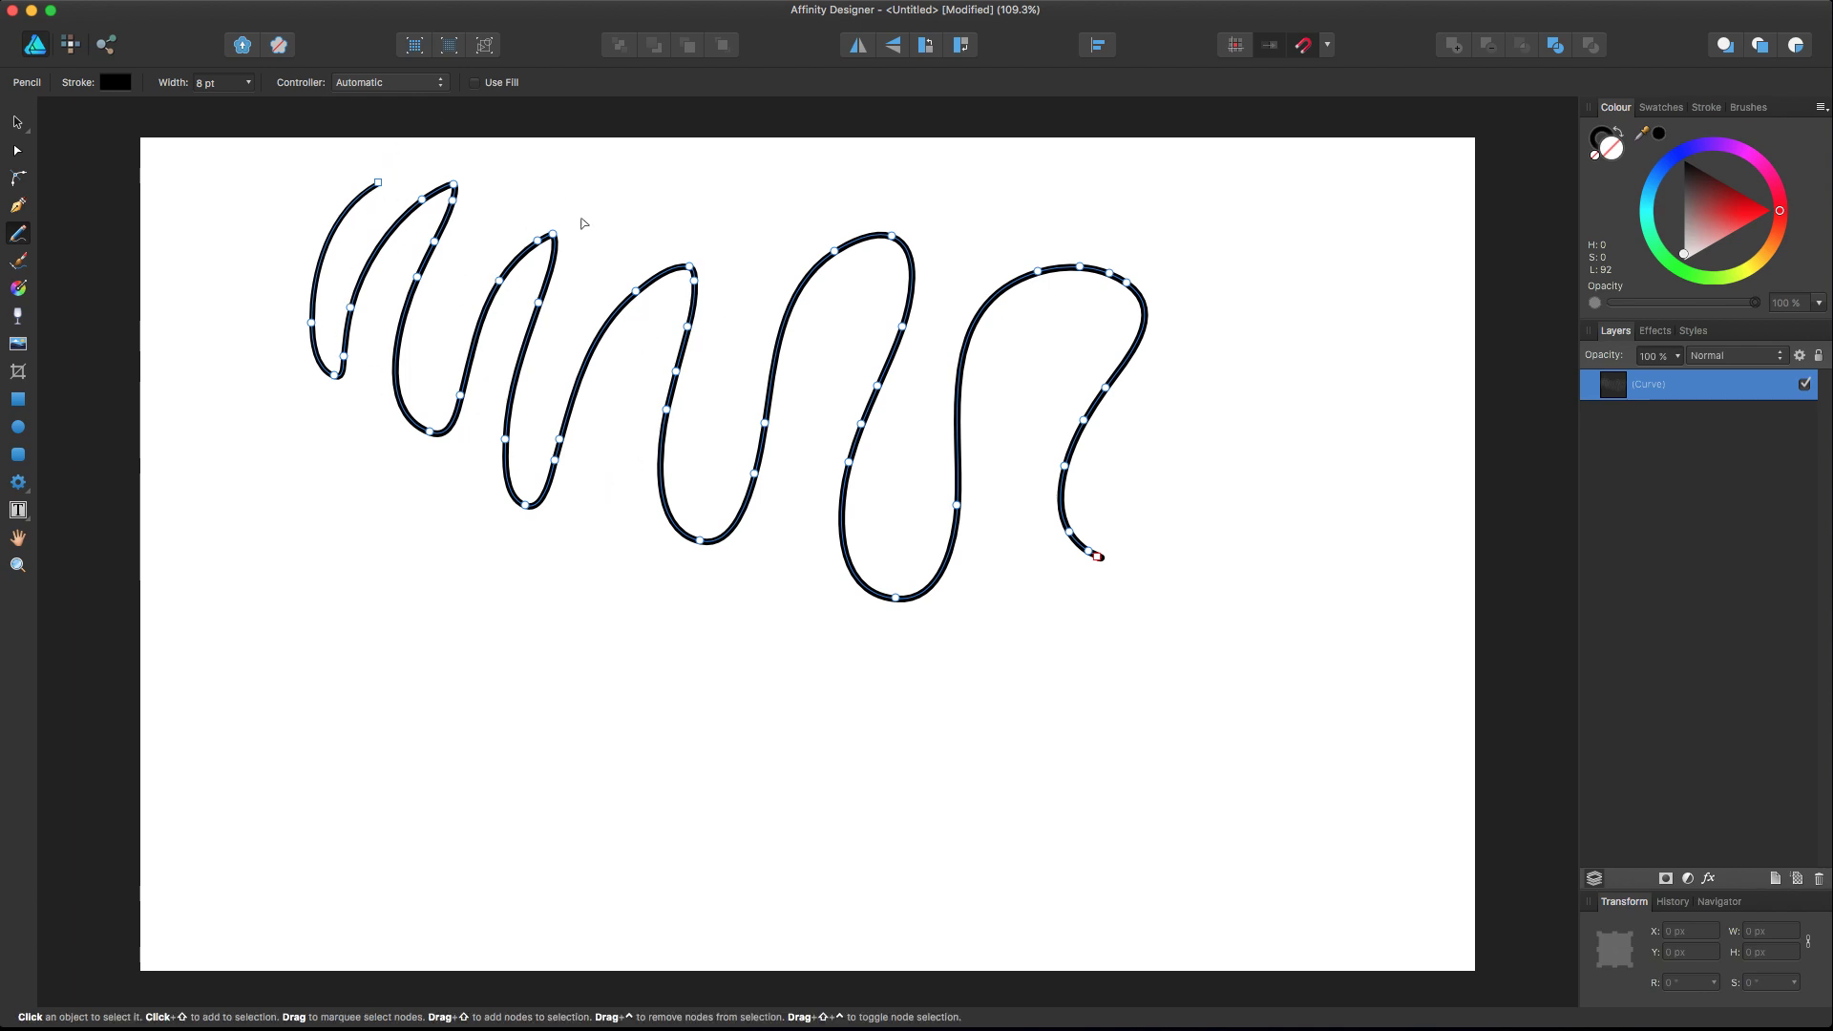
key("Delete")
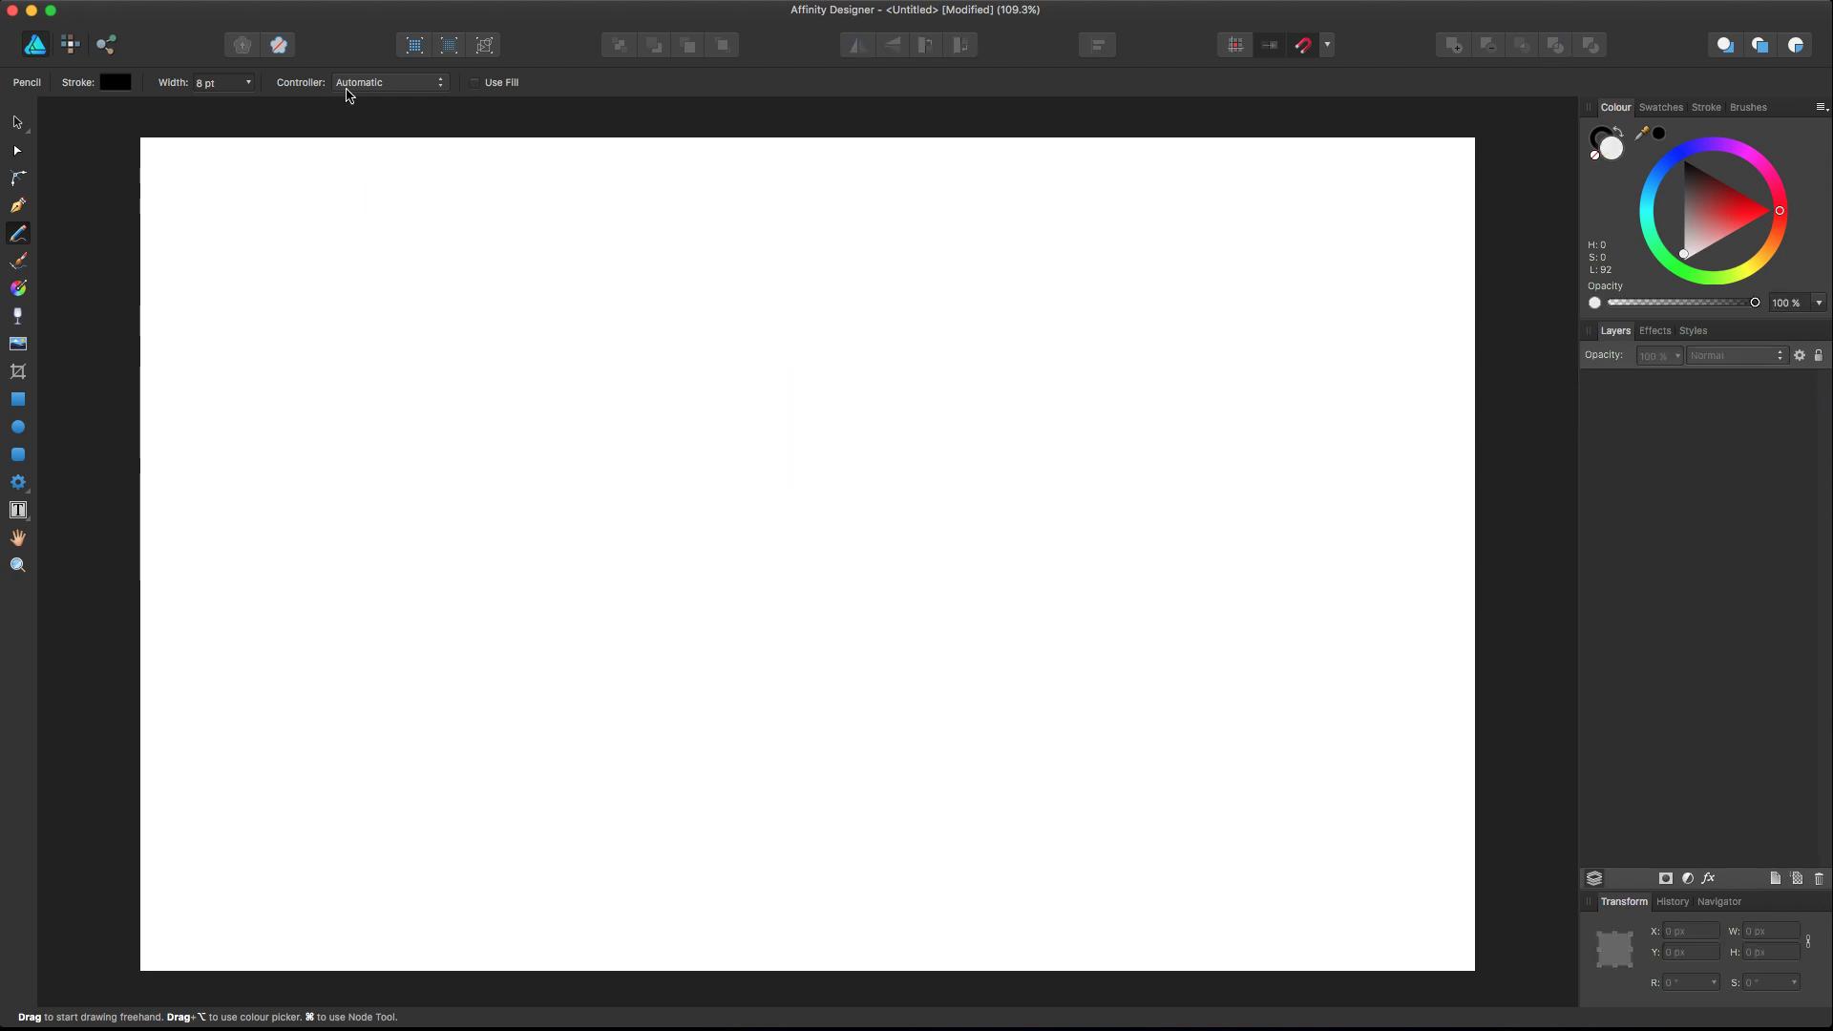
Change the pencil's width controller from Automatic to Pressure.
left_click(372, 82)
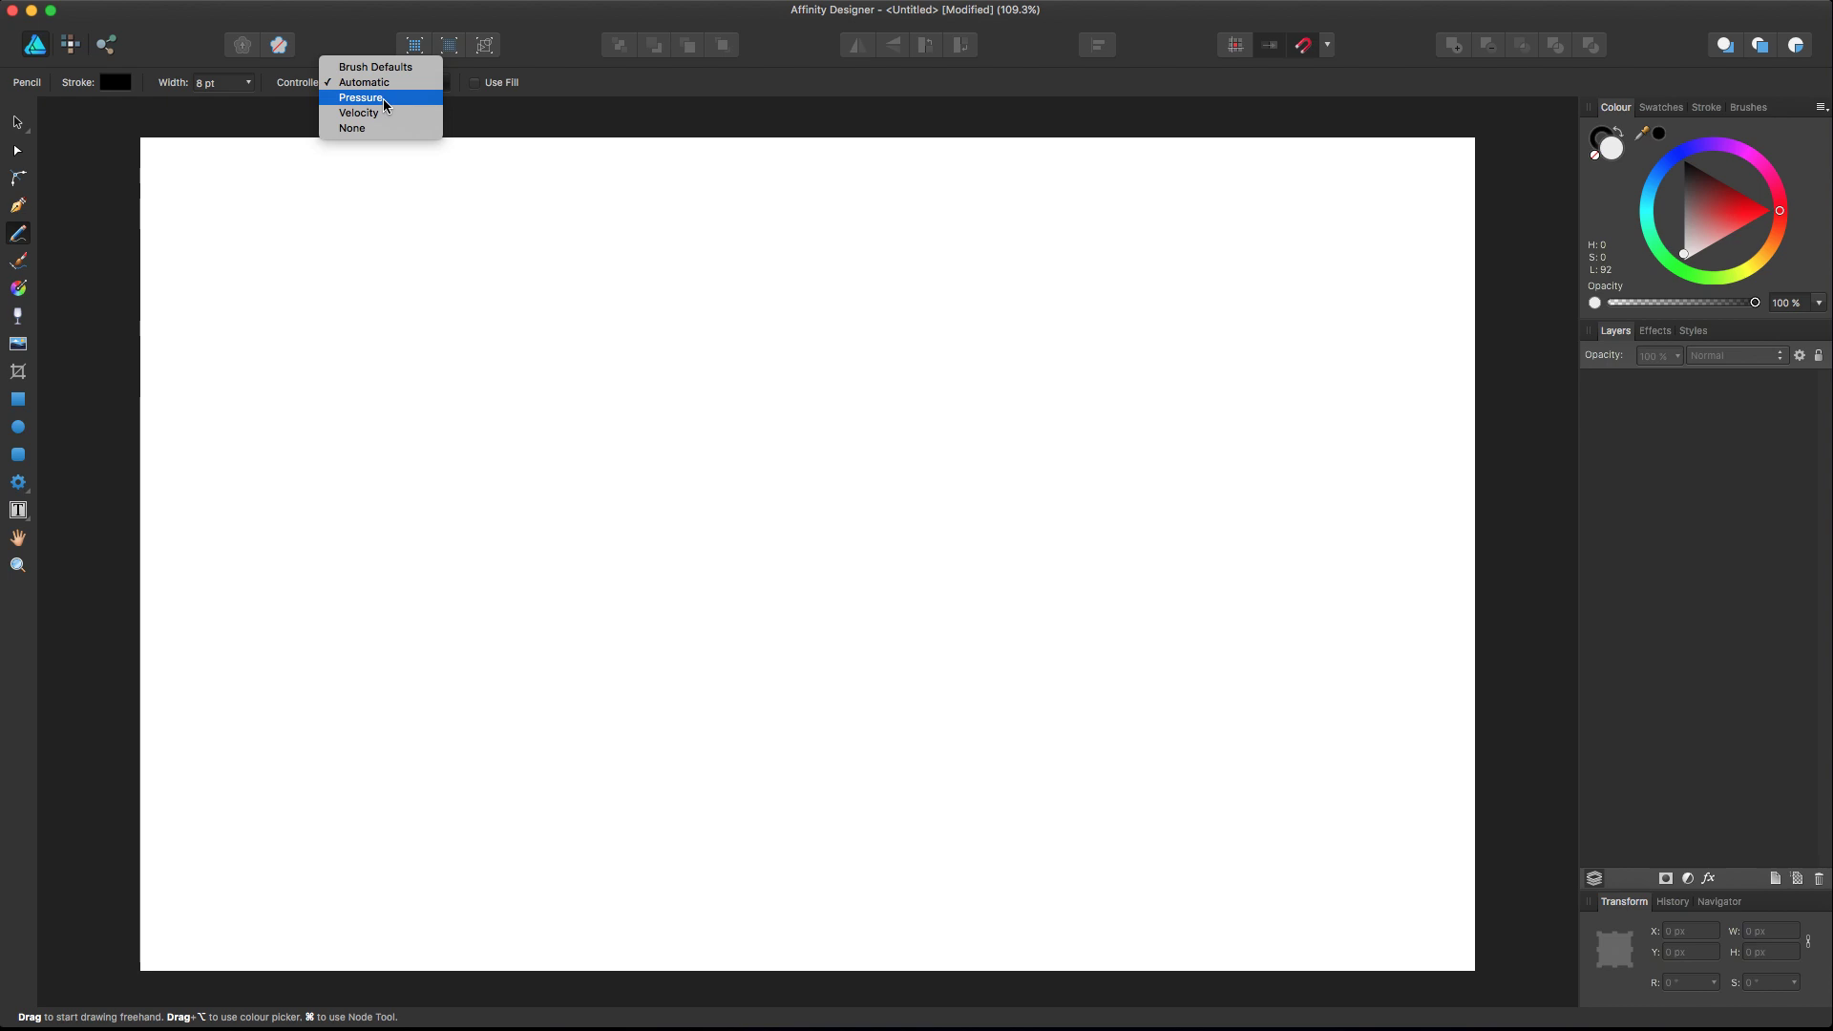
left_click(387, 97)
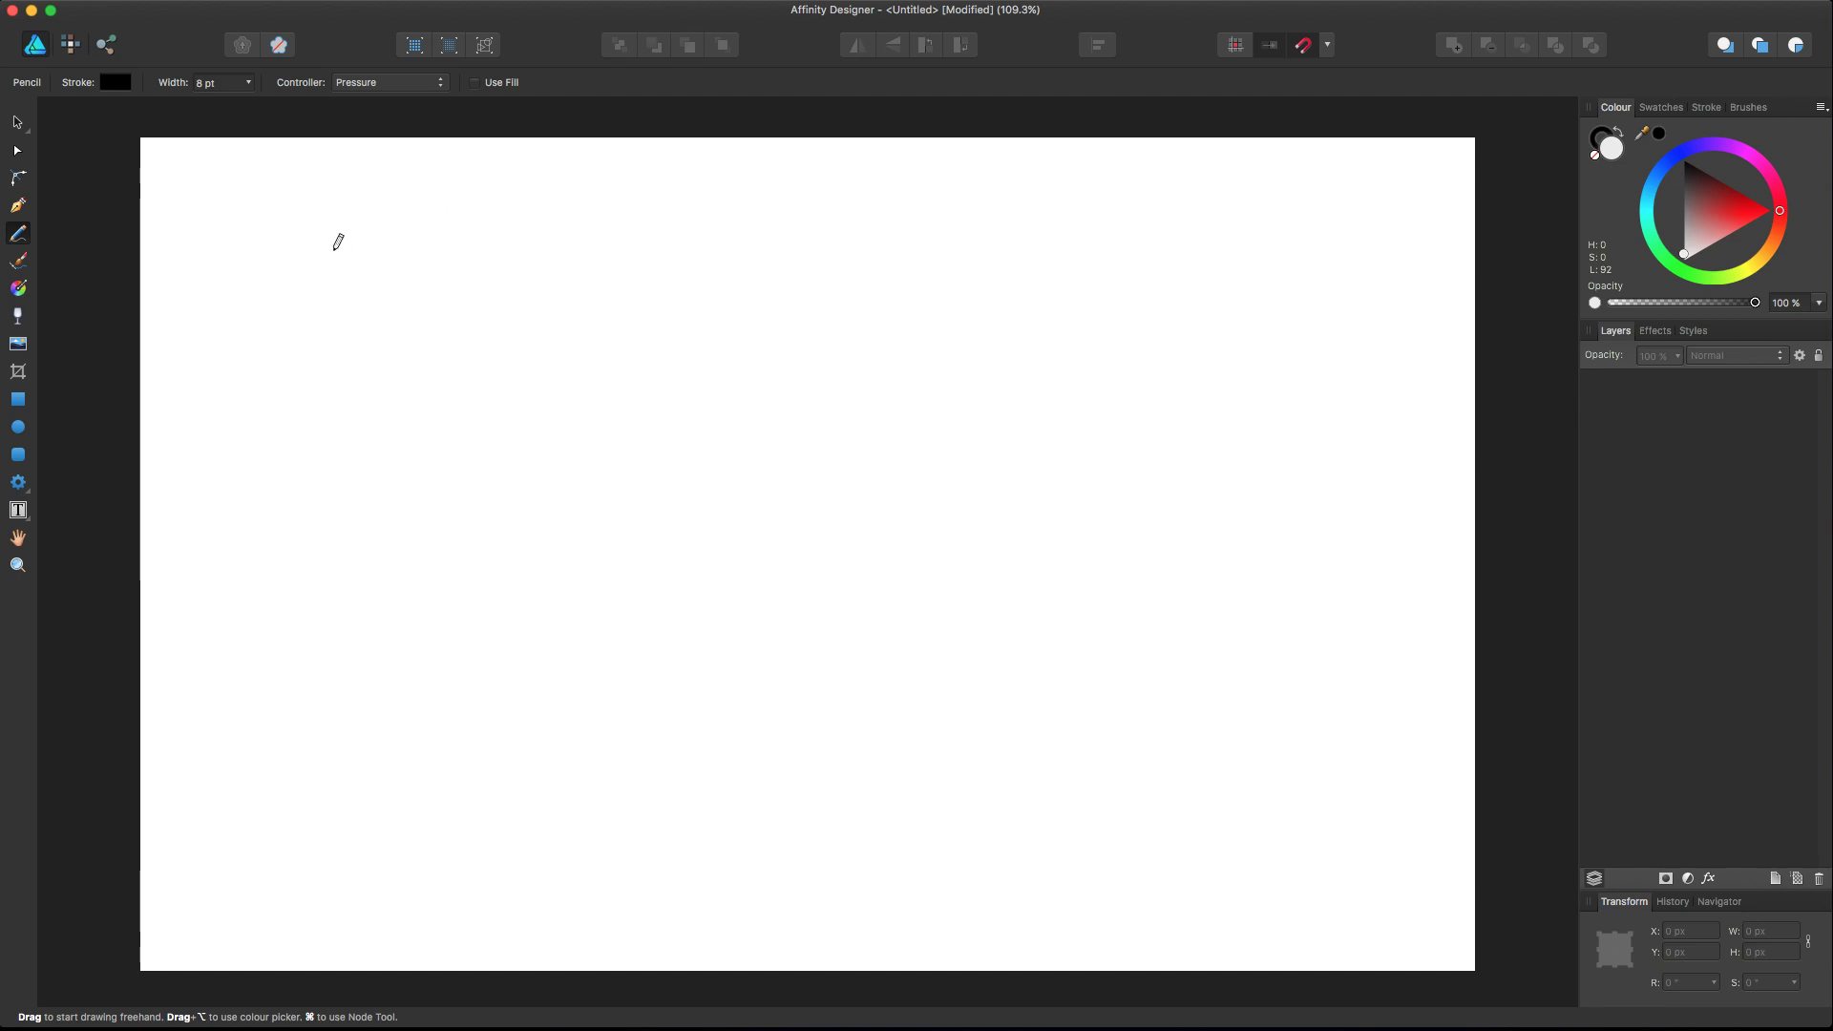
Draw a wavy pressure-varied line across the upper left, then inspect its nodes with the Node tool.
mouse_move(333, 252)
left_mouse_down()
mouse_move(348, 292)
mouse_move(374, 253)
mouse_move(390, 298)
mouse_move(408, 249)
mouse_move(421, 293)
mouse_move(450, 246)
mouse_move(486, 299)
mouse_move(486, 259)
mouse_move(510, 253)
mouse_move(512, 289)
mouse_move(534, 289)
mouse_move(553, 254)
mouse_move(572, 288)
mouse_move(578, 252)
mouse_move(601, 244)
mouse_move(620, 289)
mouse_move(644, 246)
mouse_move(662, 289)
mouse_move(691, 256)
mouse_move(699, 282)
mouse_move(734, 257)
mouse_move(755, 279)
mouse_move(771, 259)
mouse_move(776, 283)
mouse_move(795, 260)
mouse_move(830, 278)
left_mouse_up()
key("a")
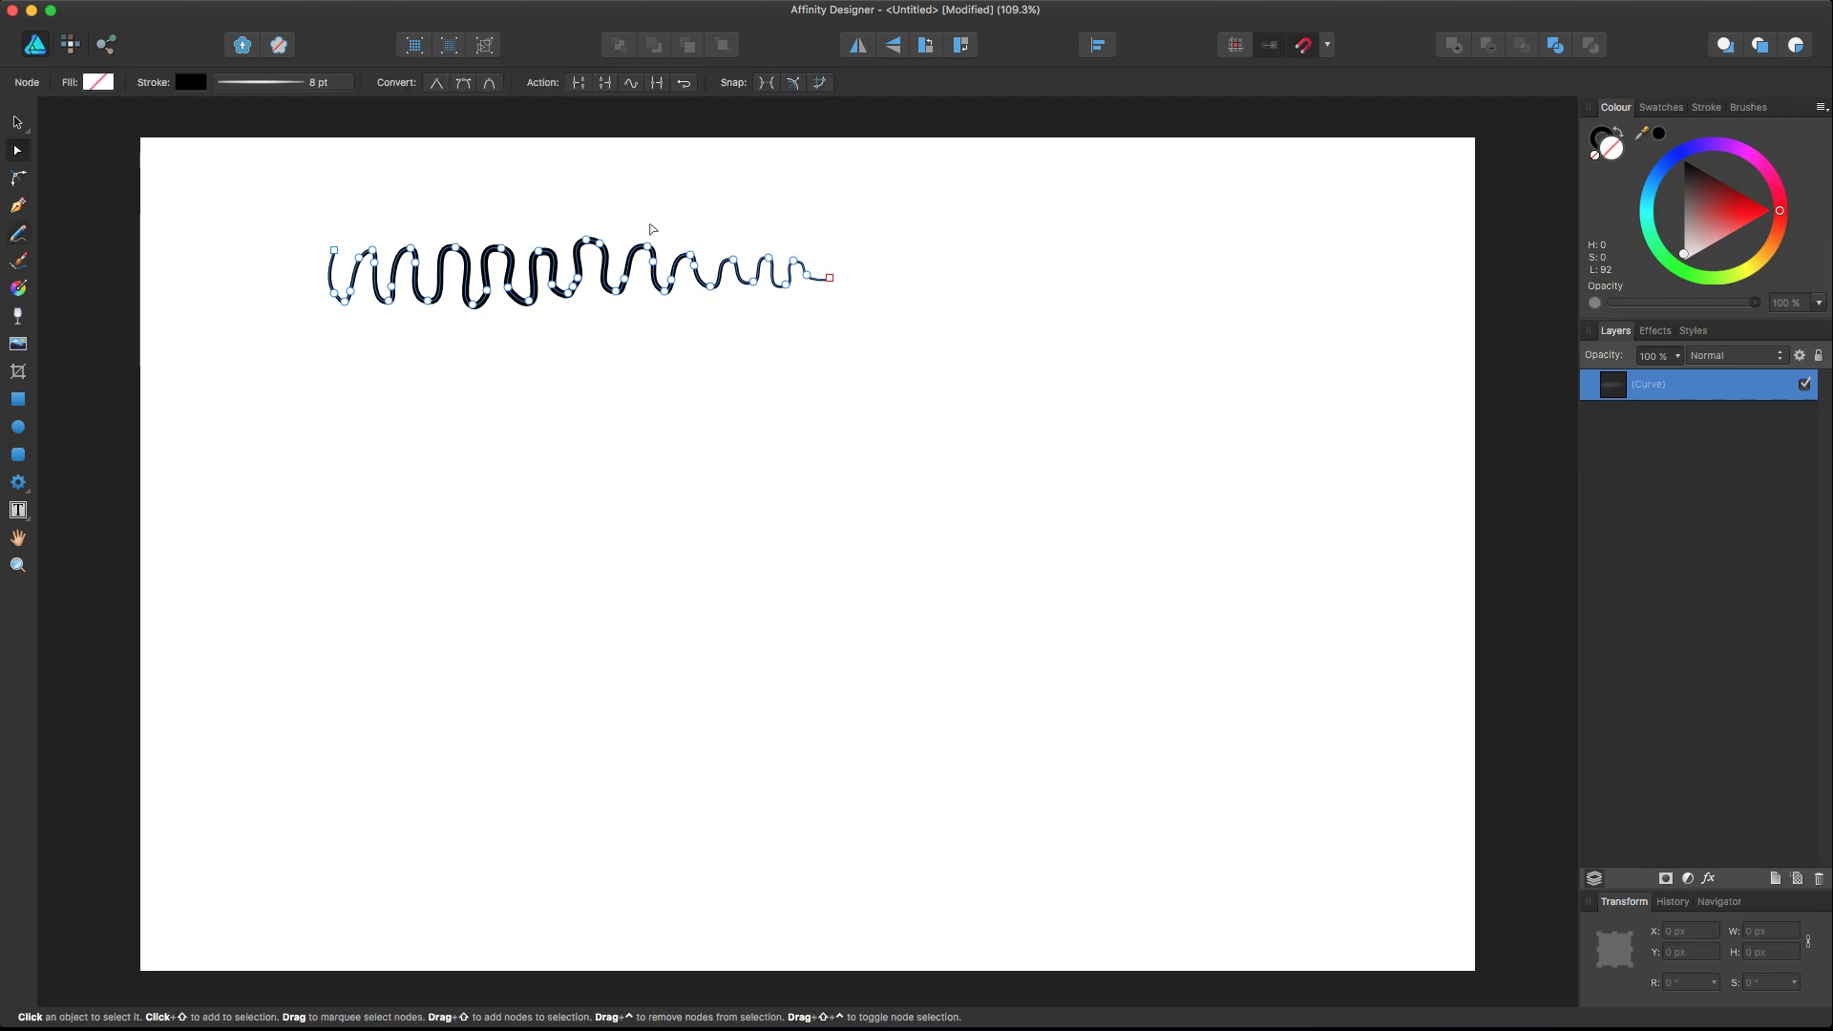
left_click(659, 210)
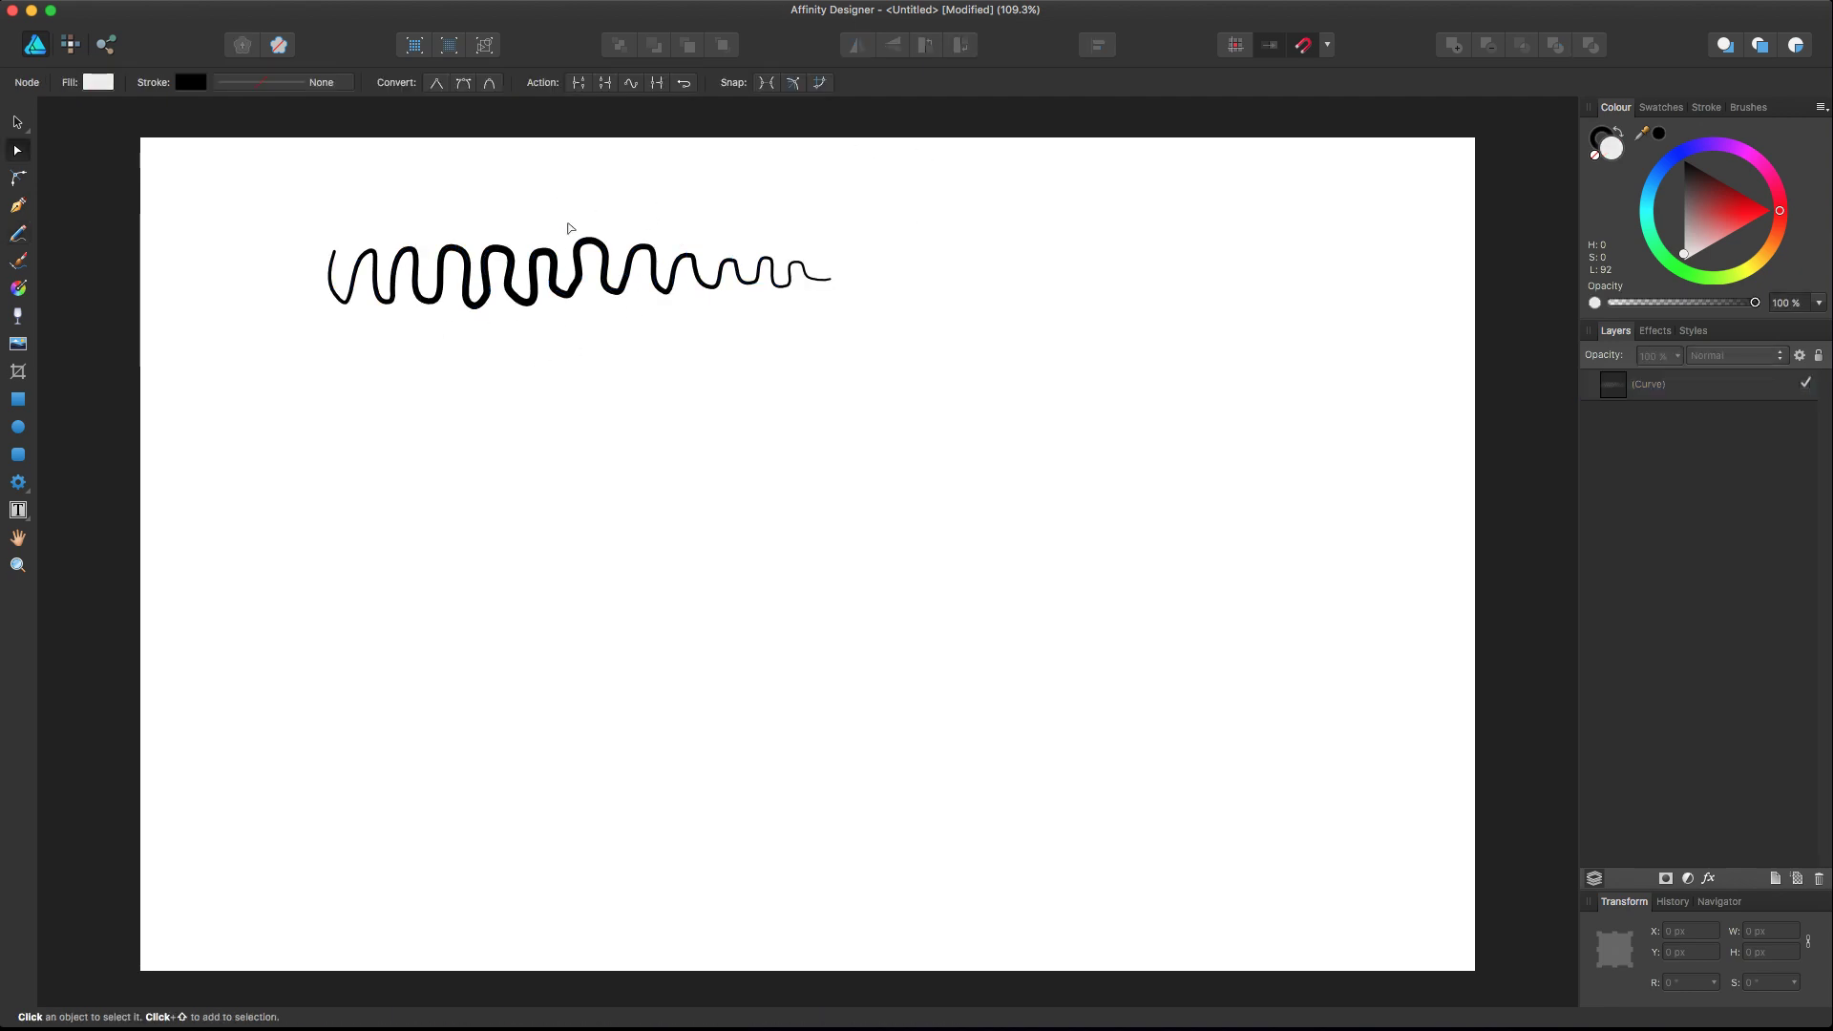
left_click(557, 290)
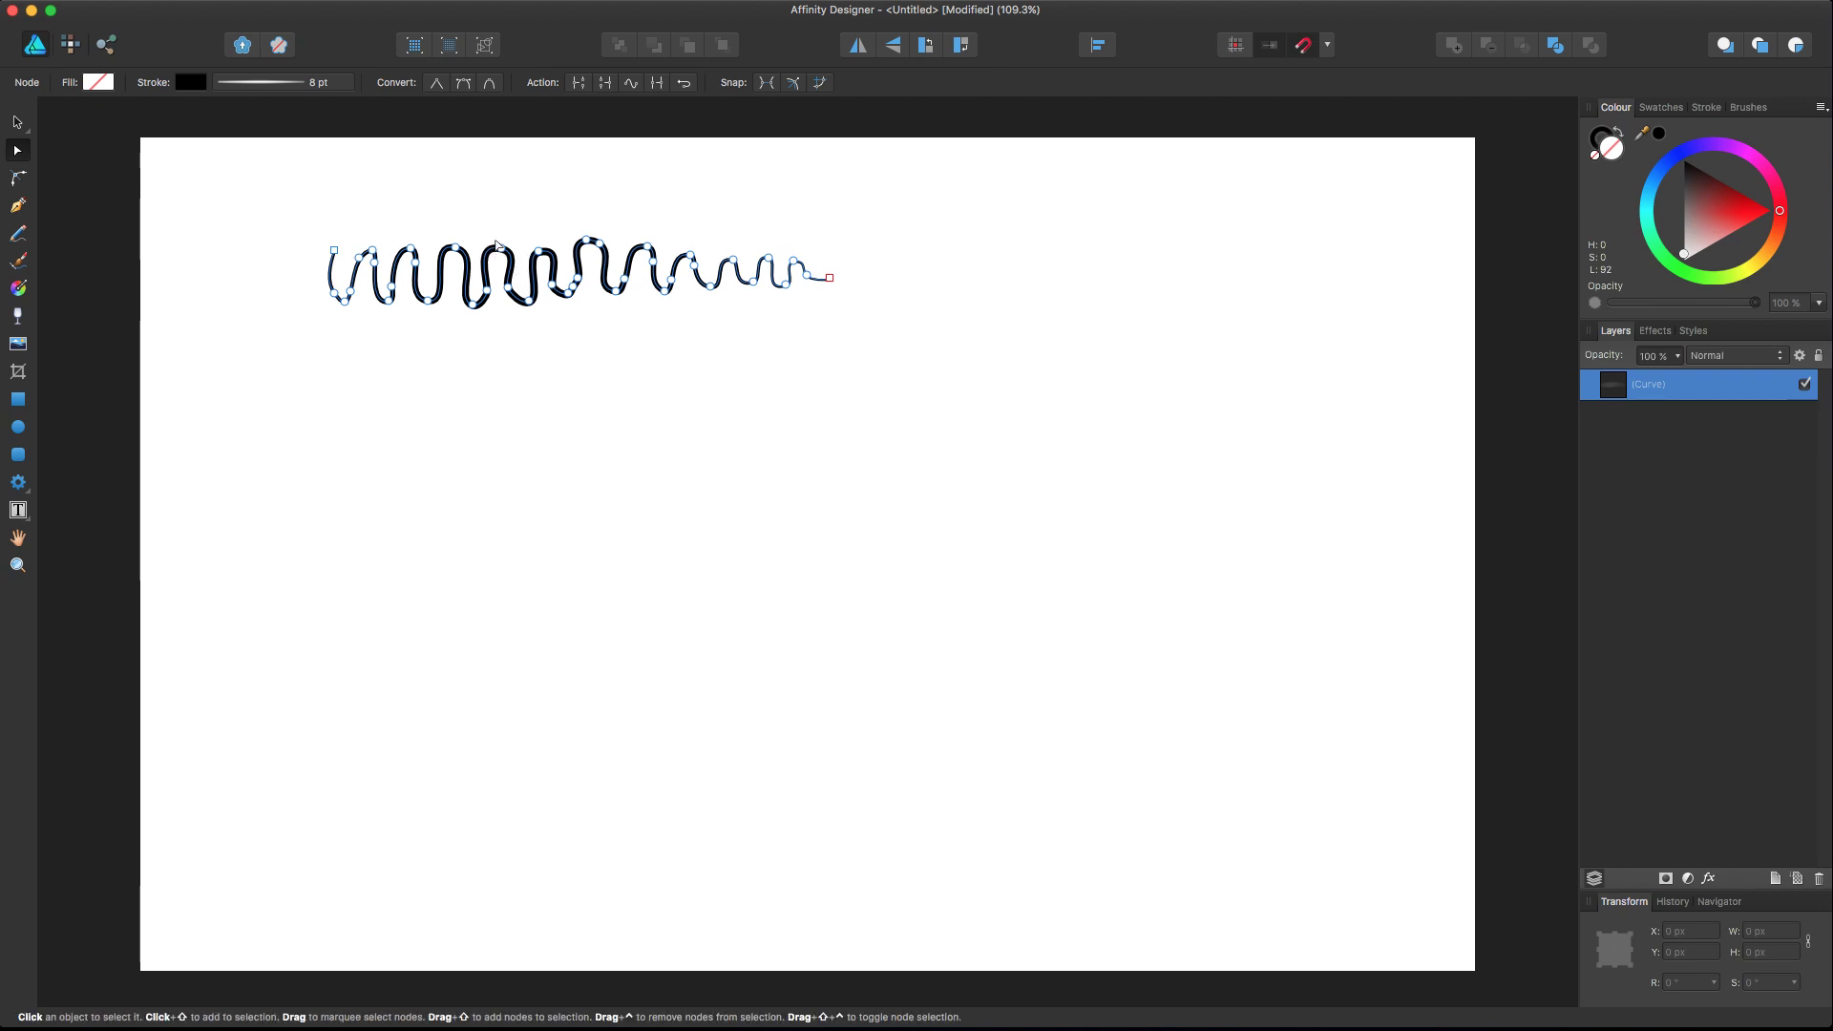
left_click(762, 323)
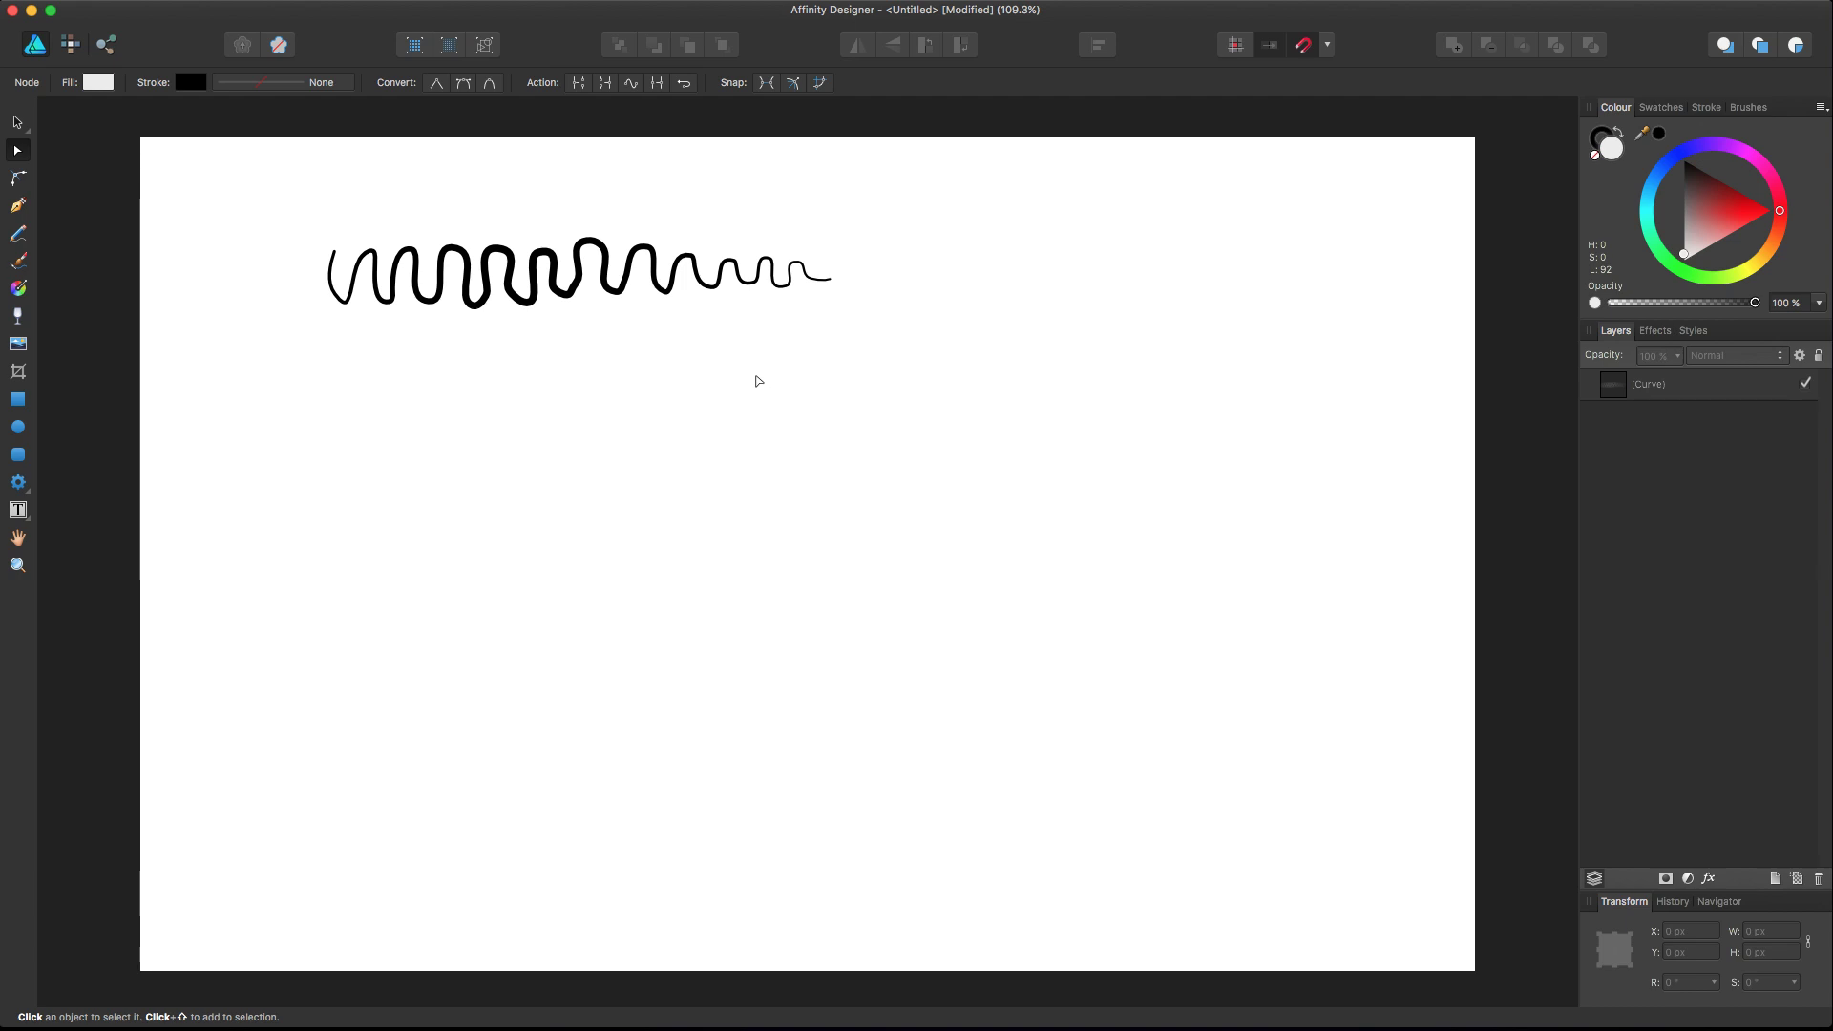
left_click(497, 253)
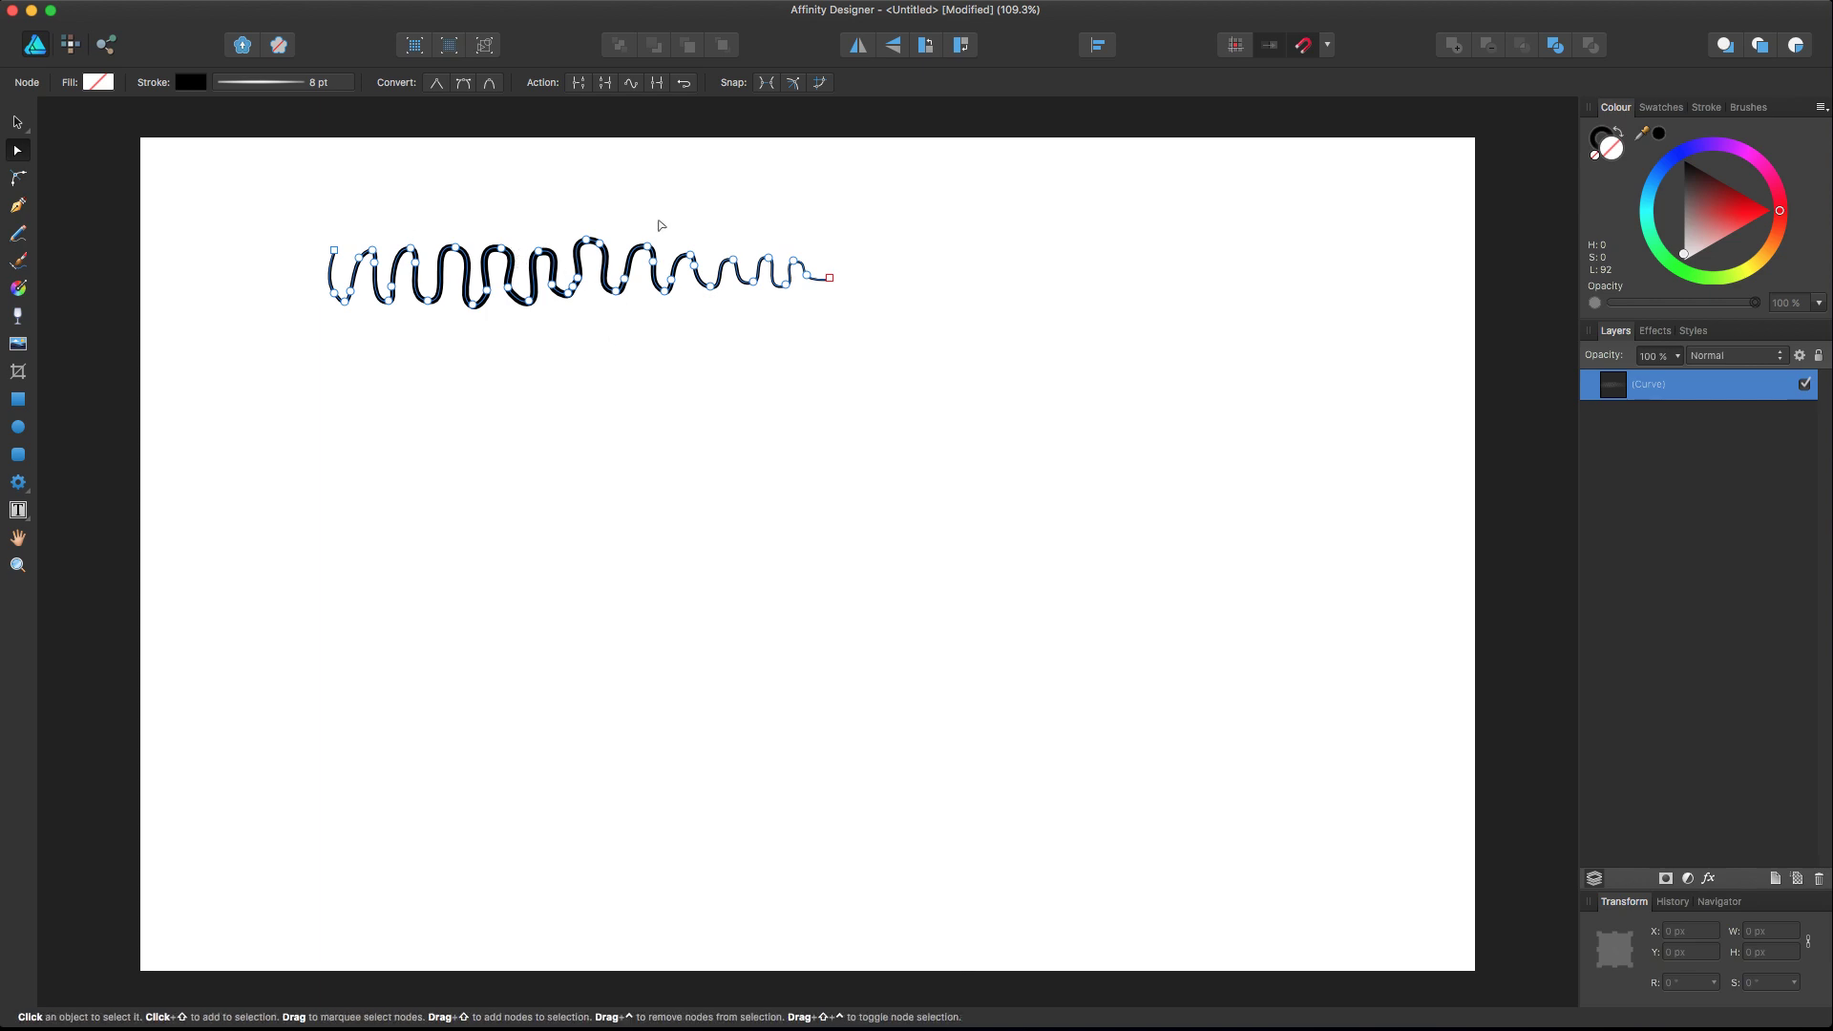
left_click(659, 345)
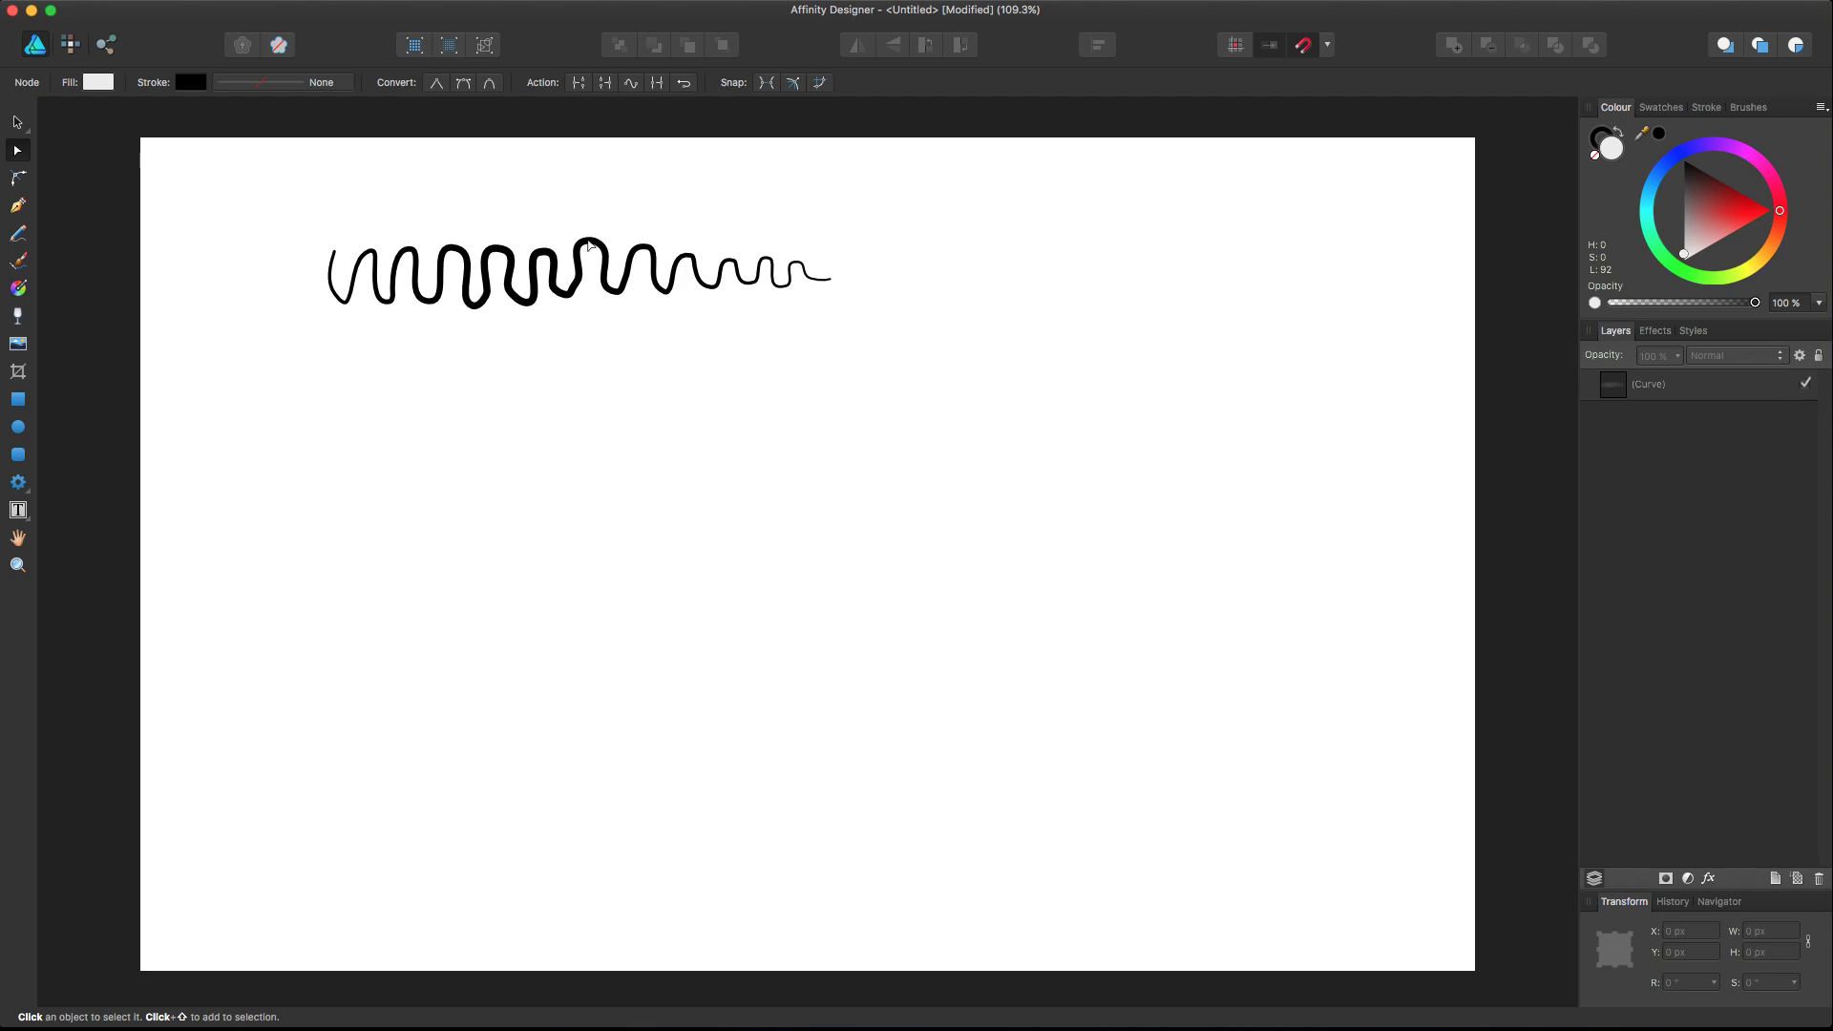
scroll(586, 244, "up", 5)
Select the wavy curve and increase its stroke width to 12 pt.
scroll(535, 221, "down", 2)
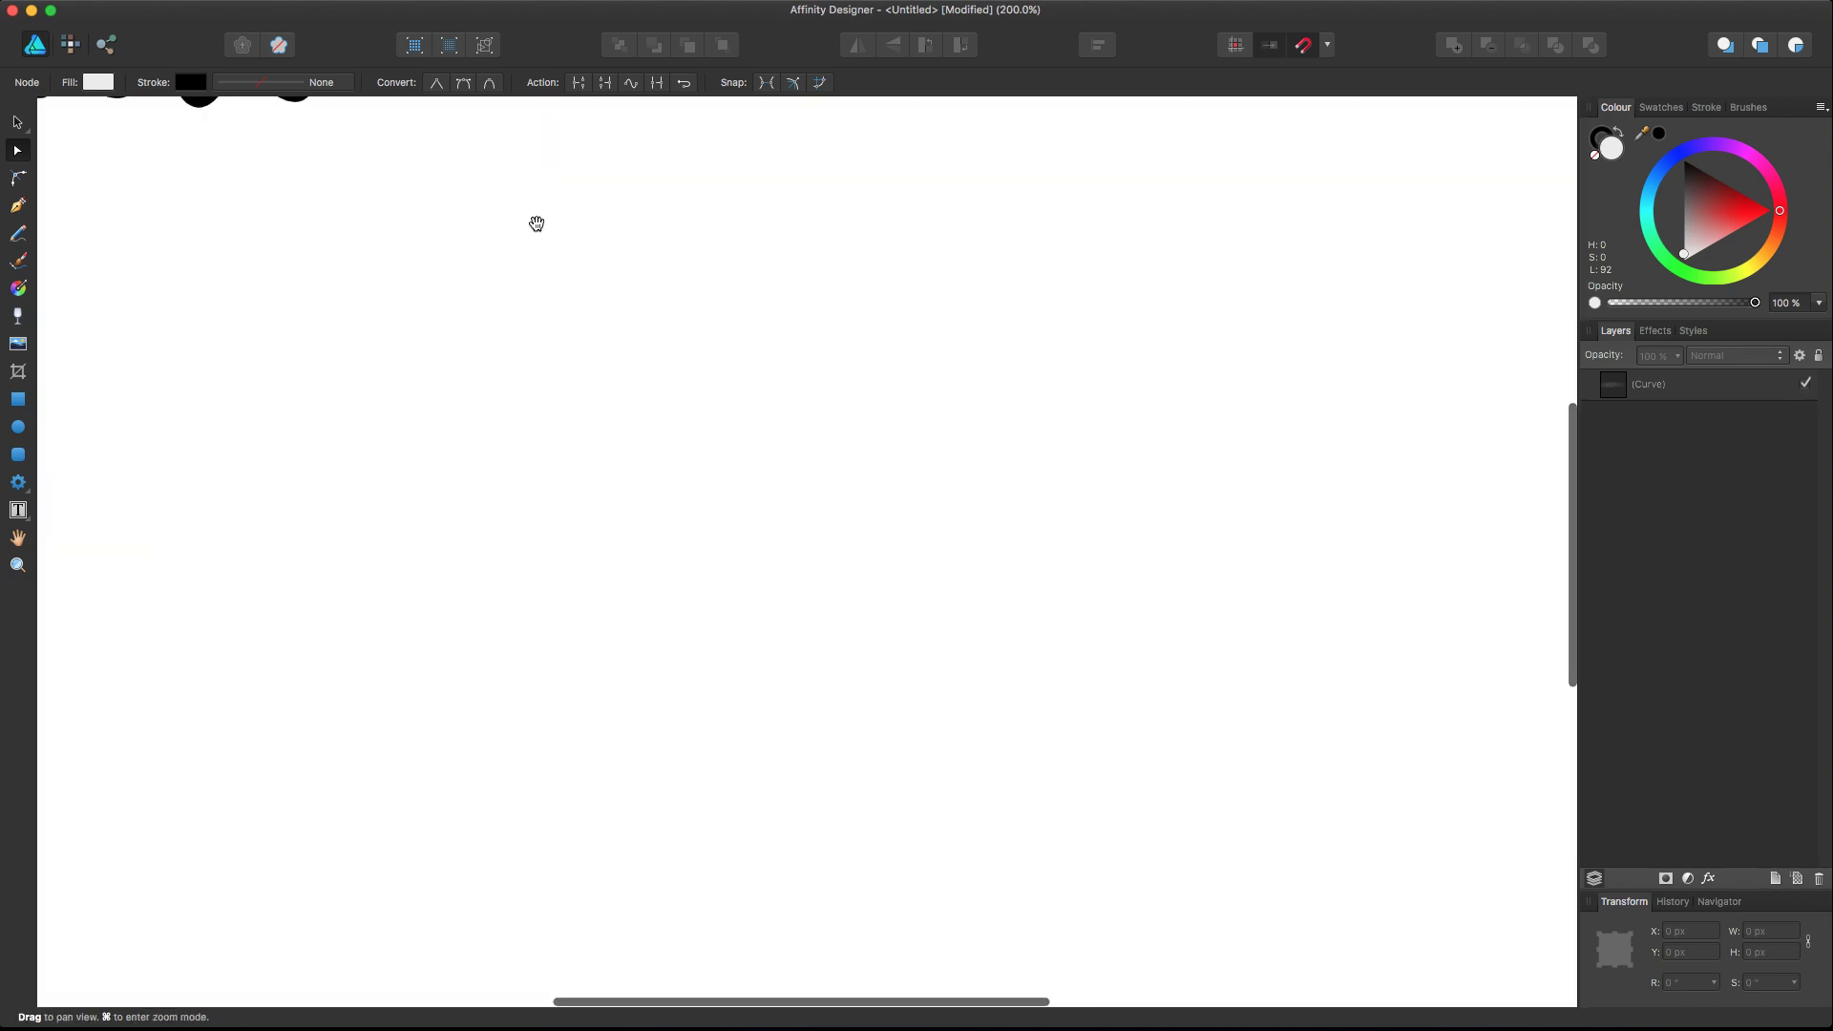
scroll(736, 385, "up", 5)
left_click_drag(960, 399, 785, 348)
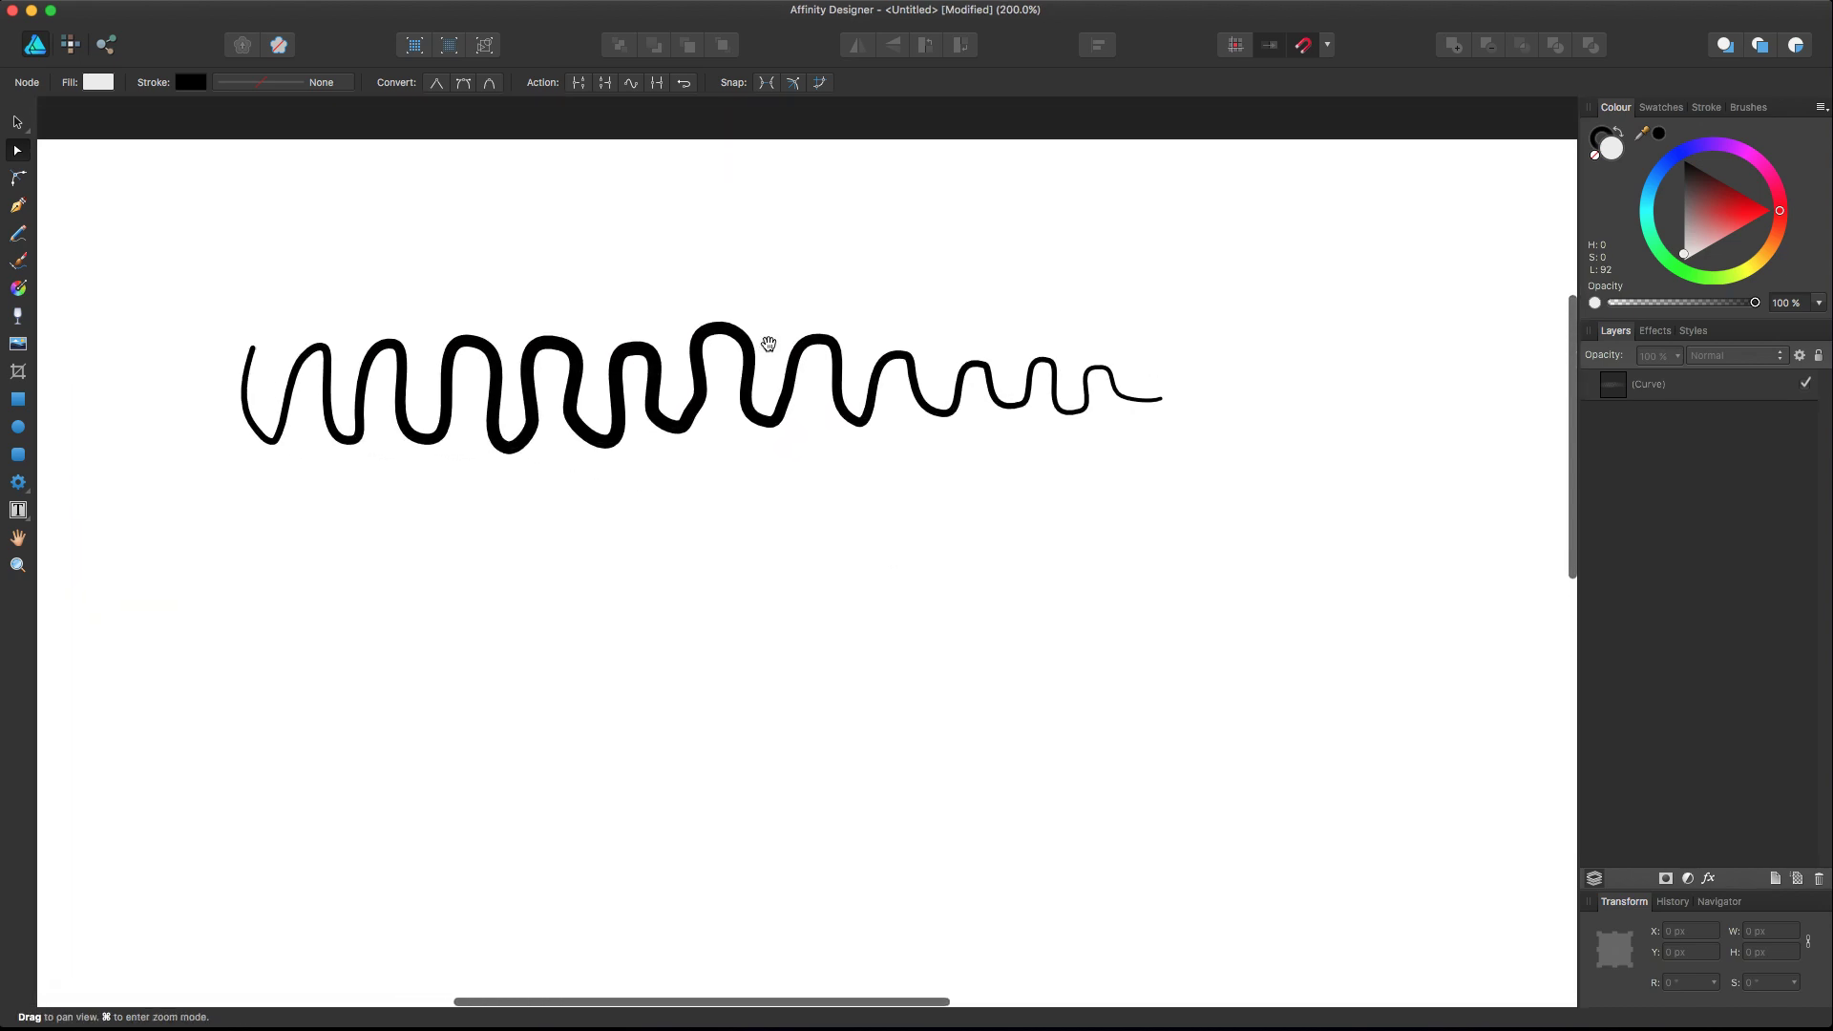
left_click(569, 350)
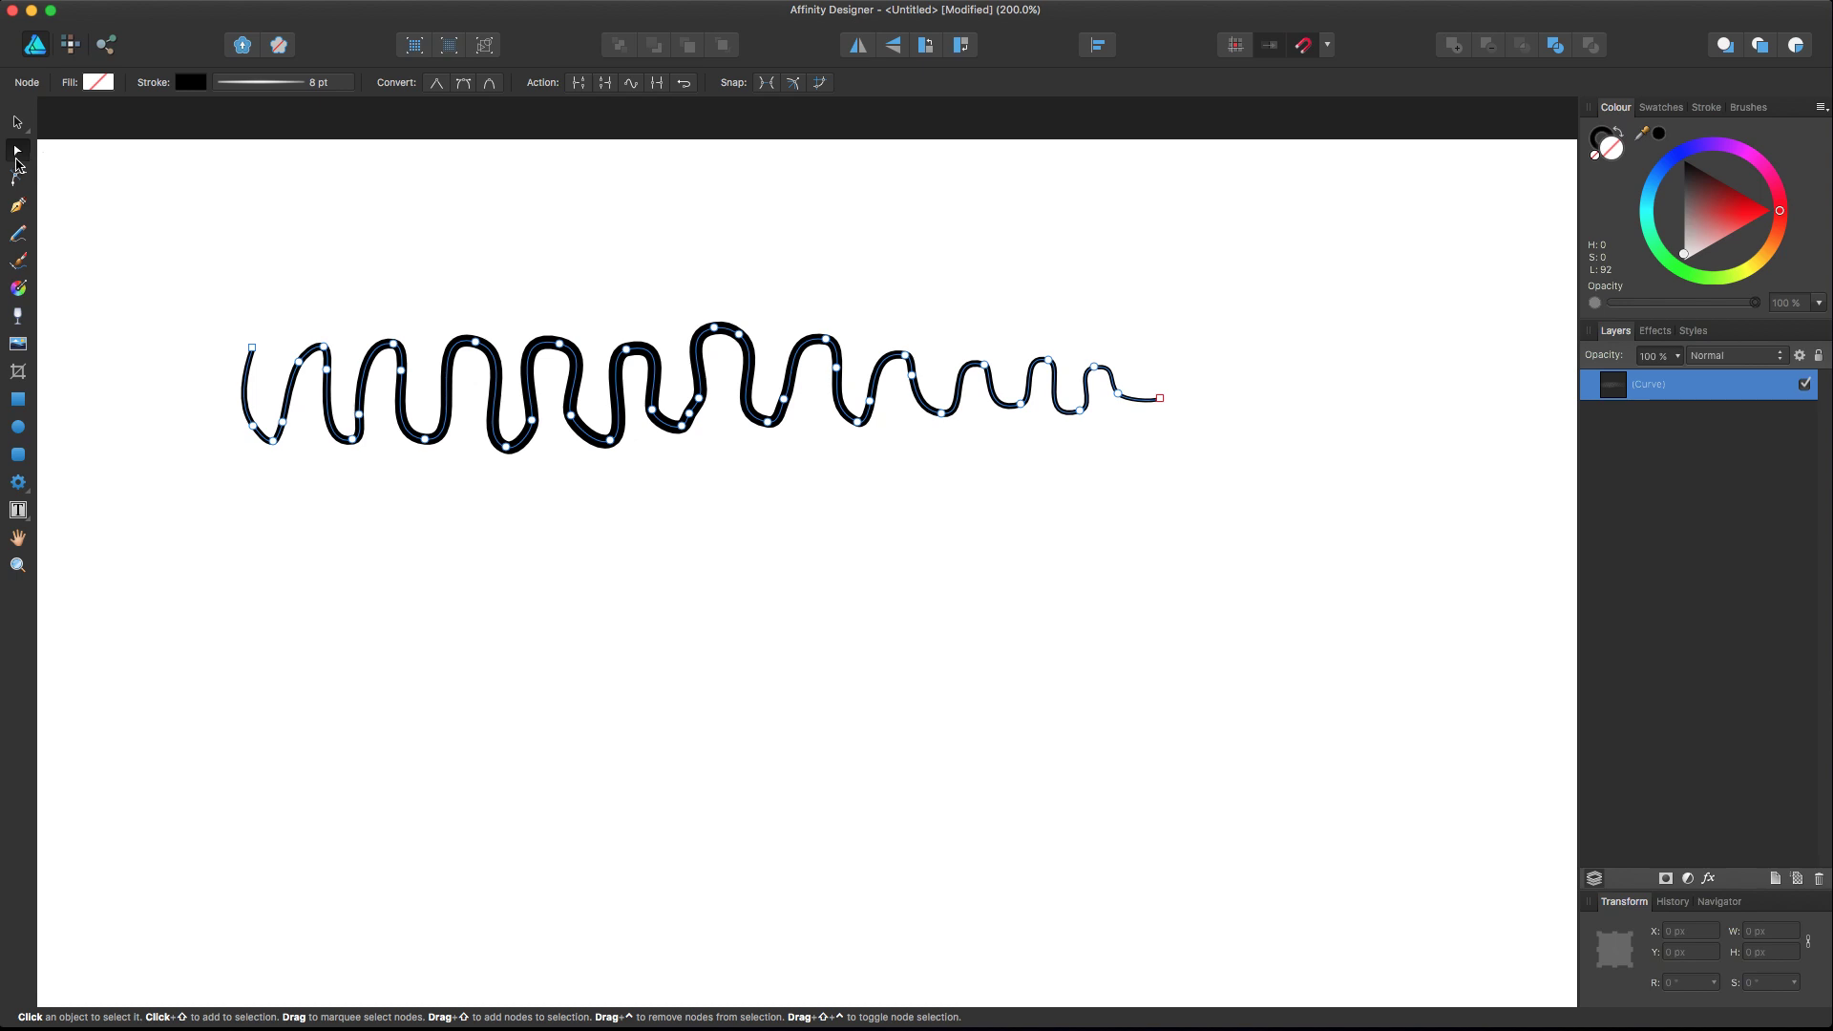
left_click(265, 80)
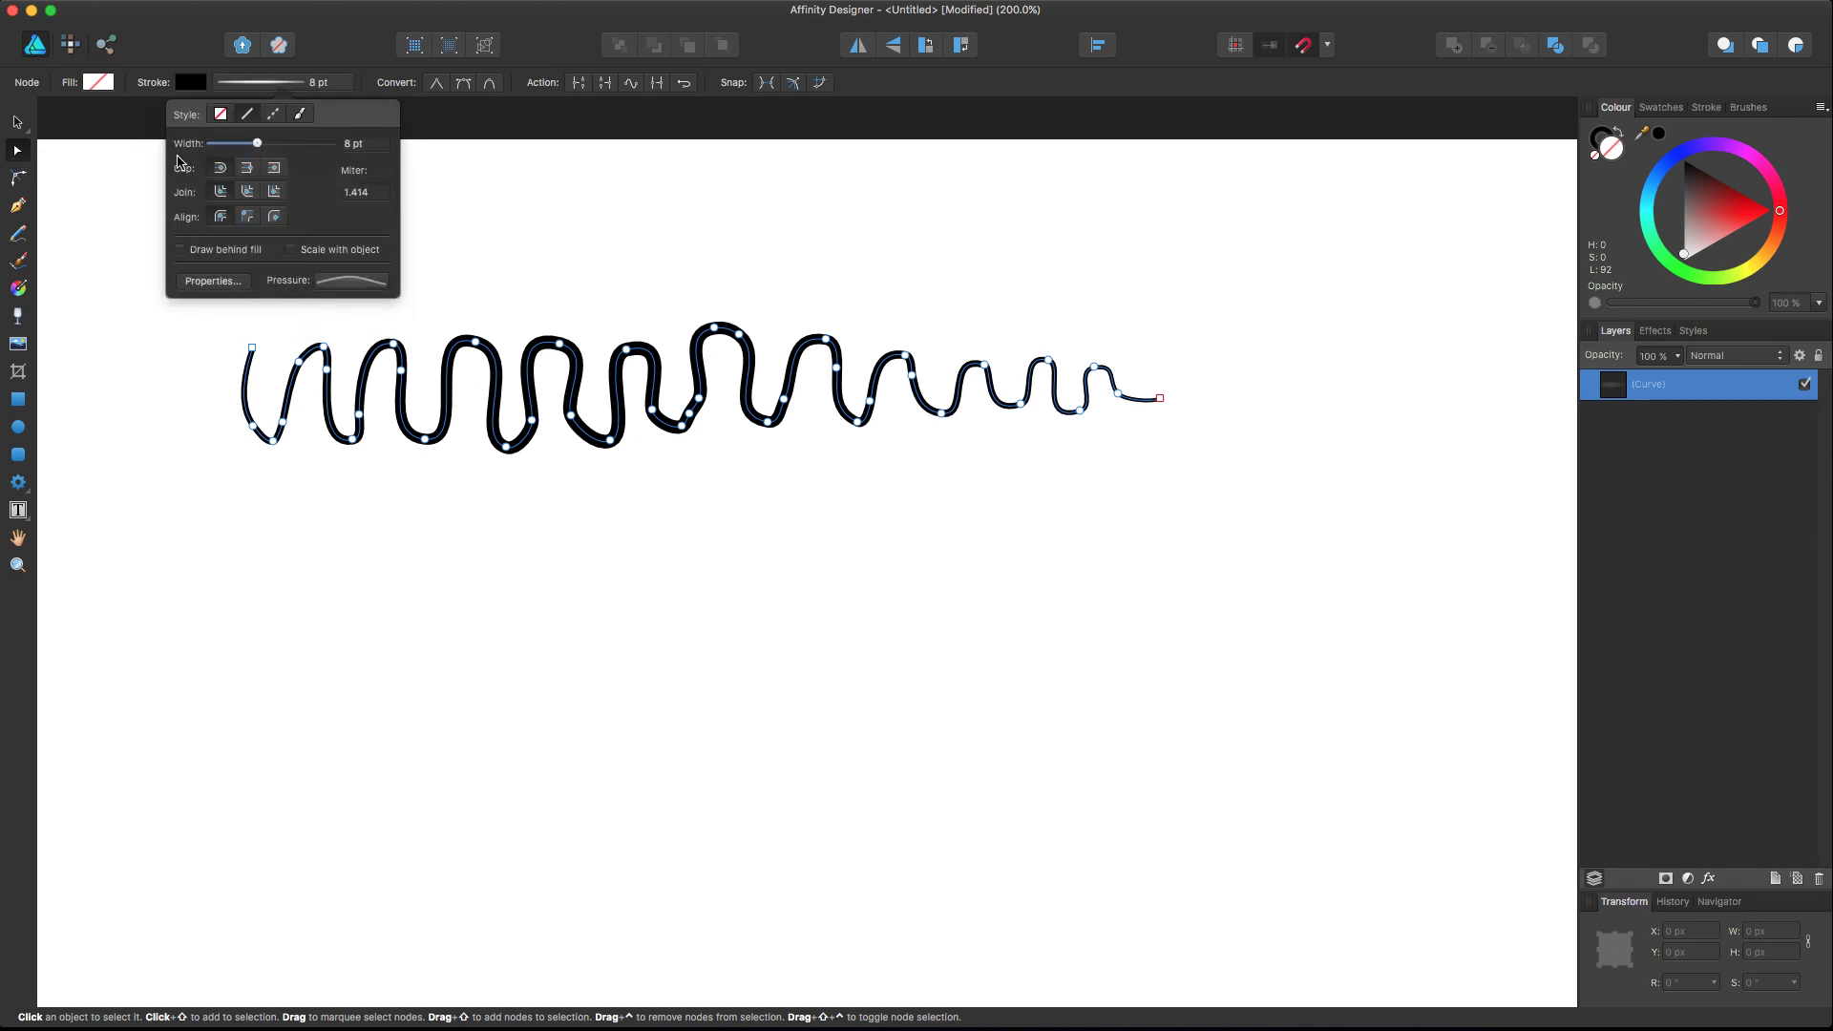
left_click_drag(259, 148, 270, 145)
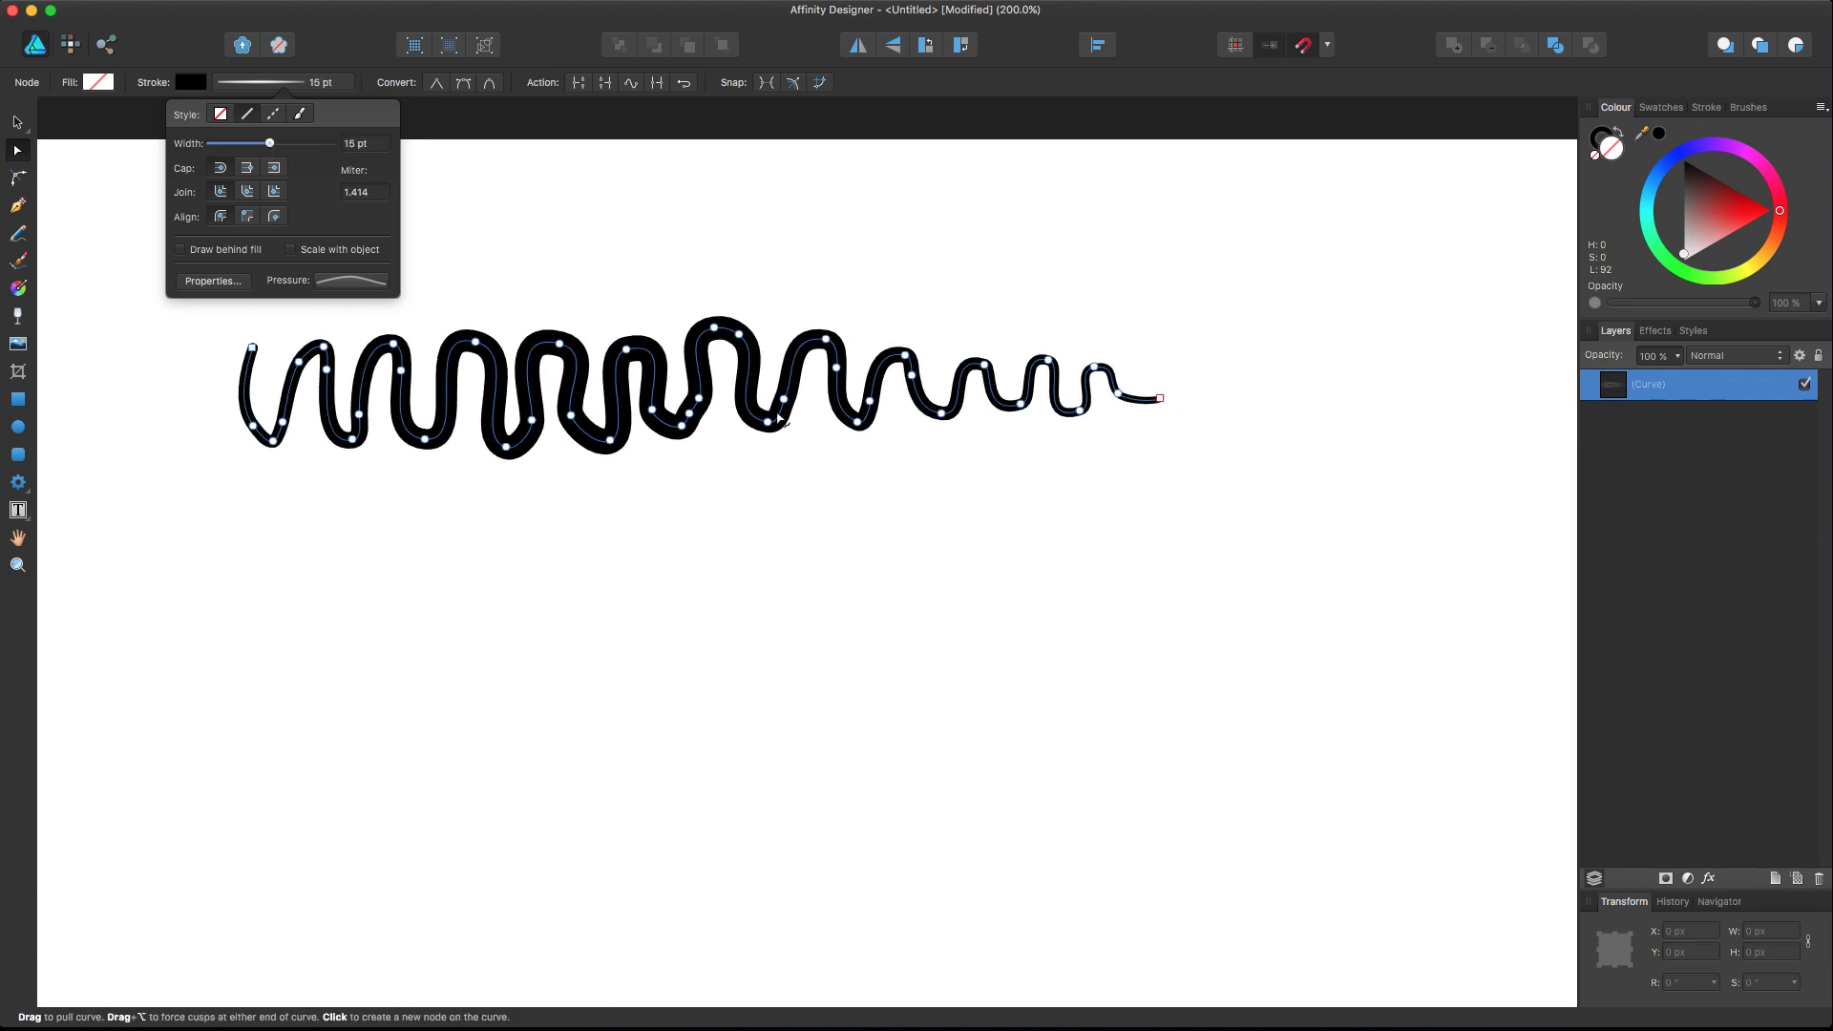
left_click_drag(269, 143, 266, 145)
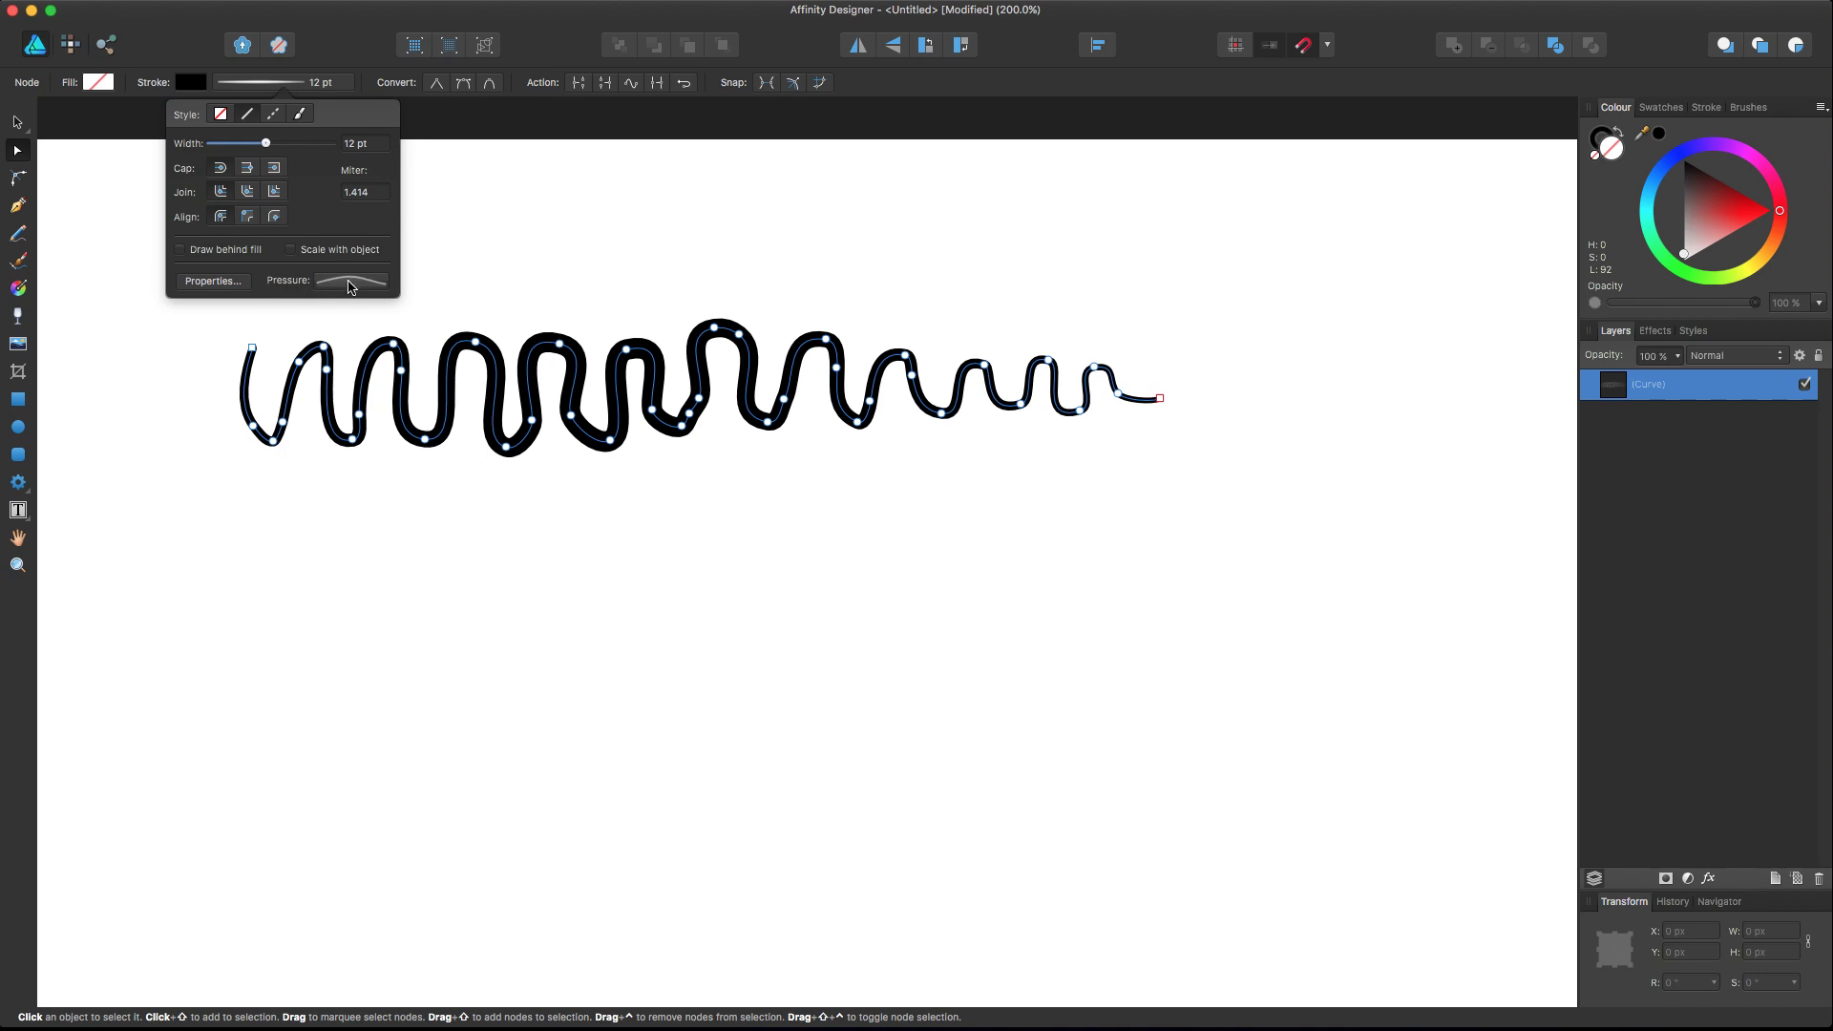
left_click(350, 288)
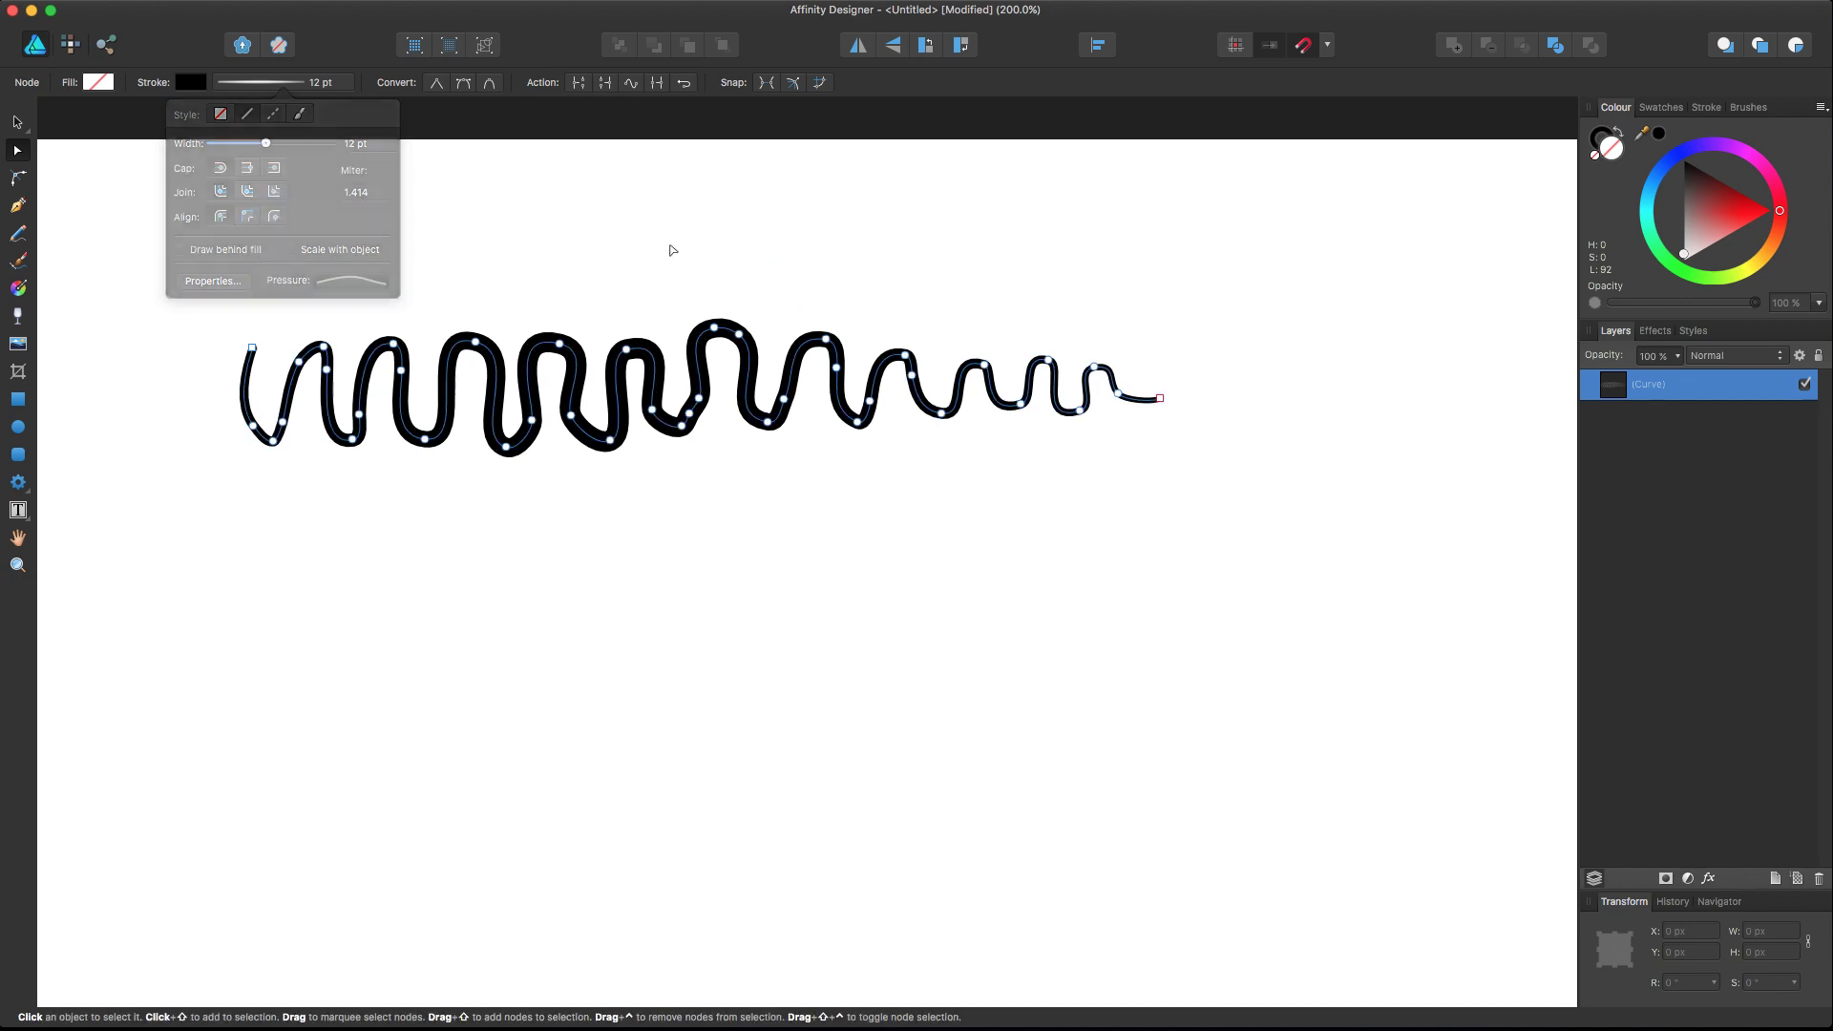
Drag the pressure graph into a U shape, thick at both ends and thin mid-stroke, deleting an extra node.
mouse_move(593, 266)
left_mouse_down()
mouse_move(1091, 366)
mouse_move(1043, 304)
left_mouse_up()
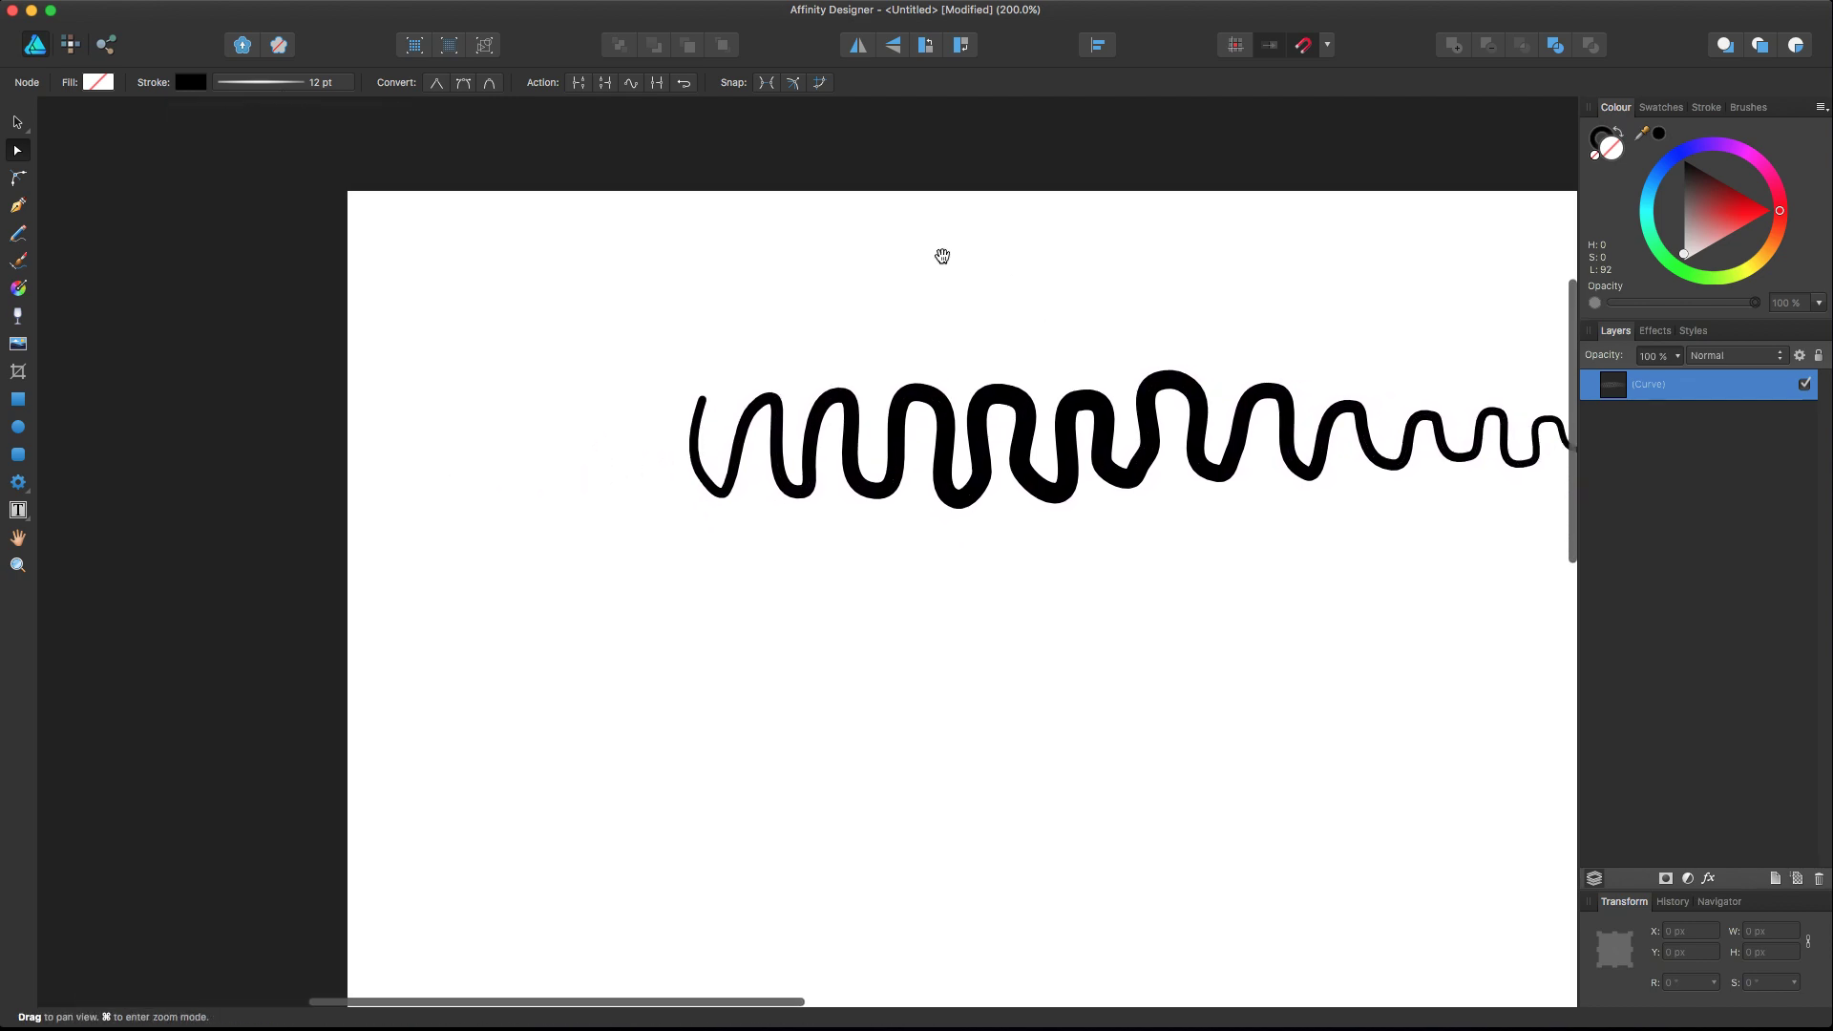
left_click(263, 82)
left_click(353, 283)
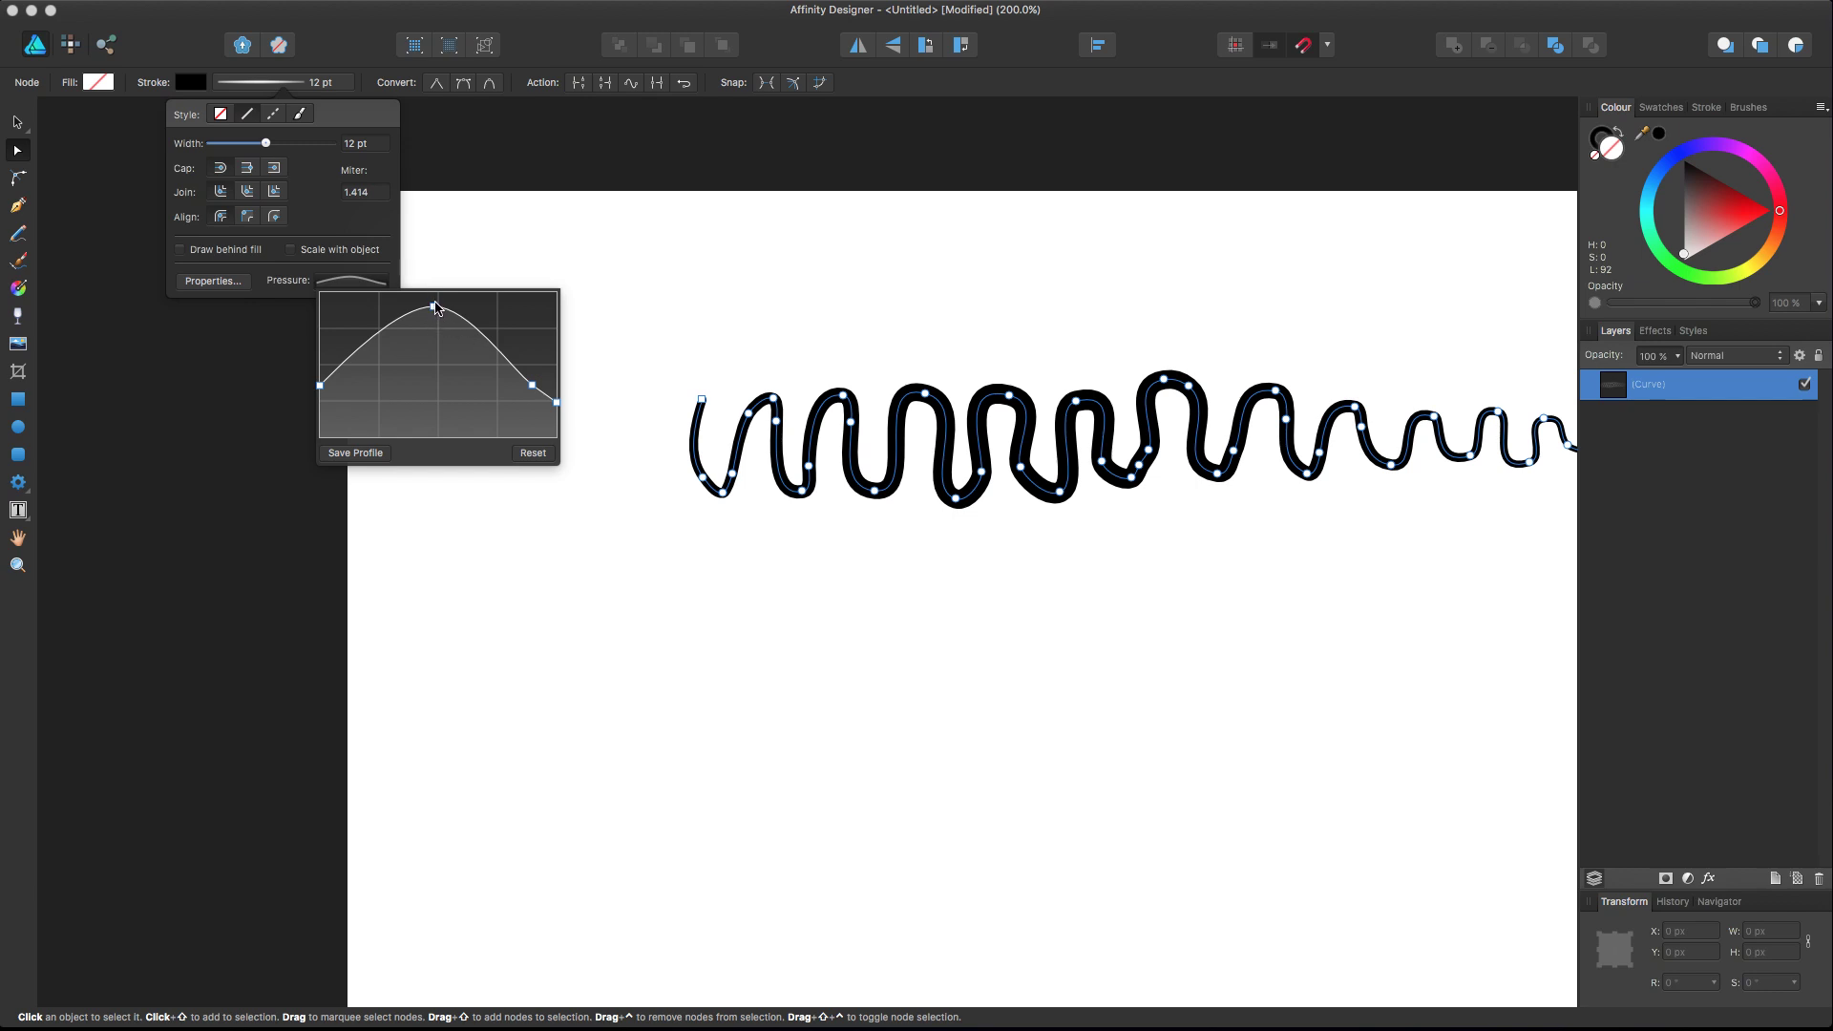
left_click_drag(433, 307, 435, 416)
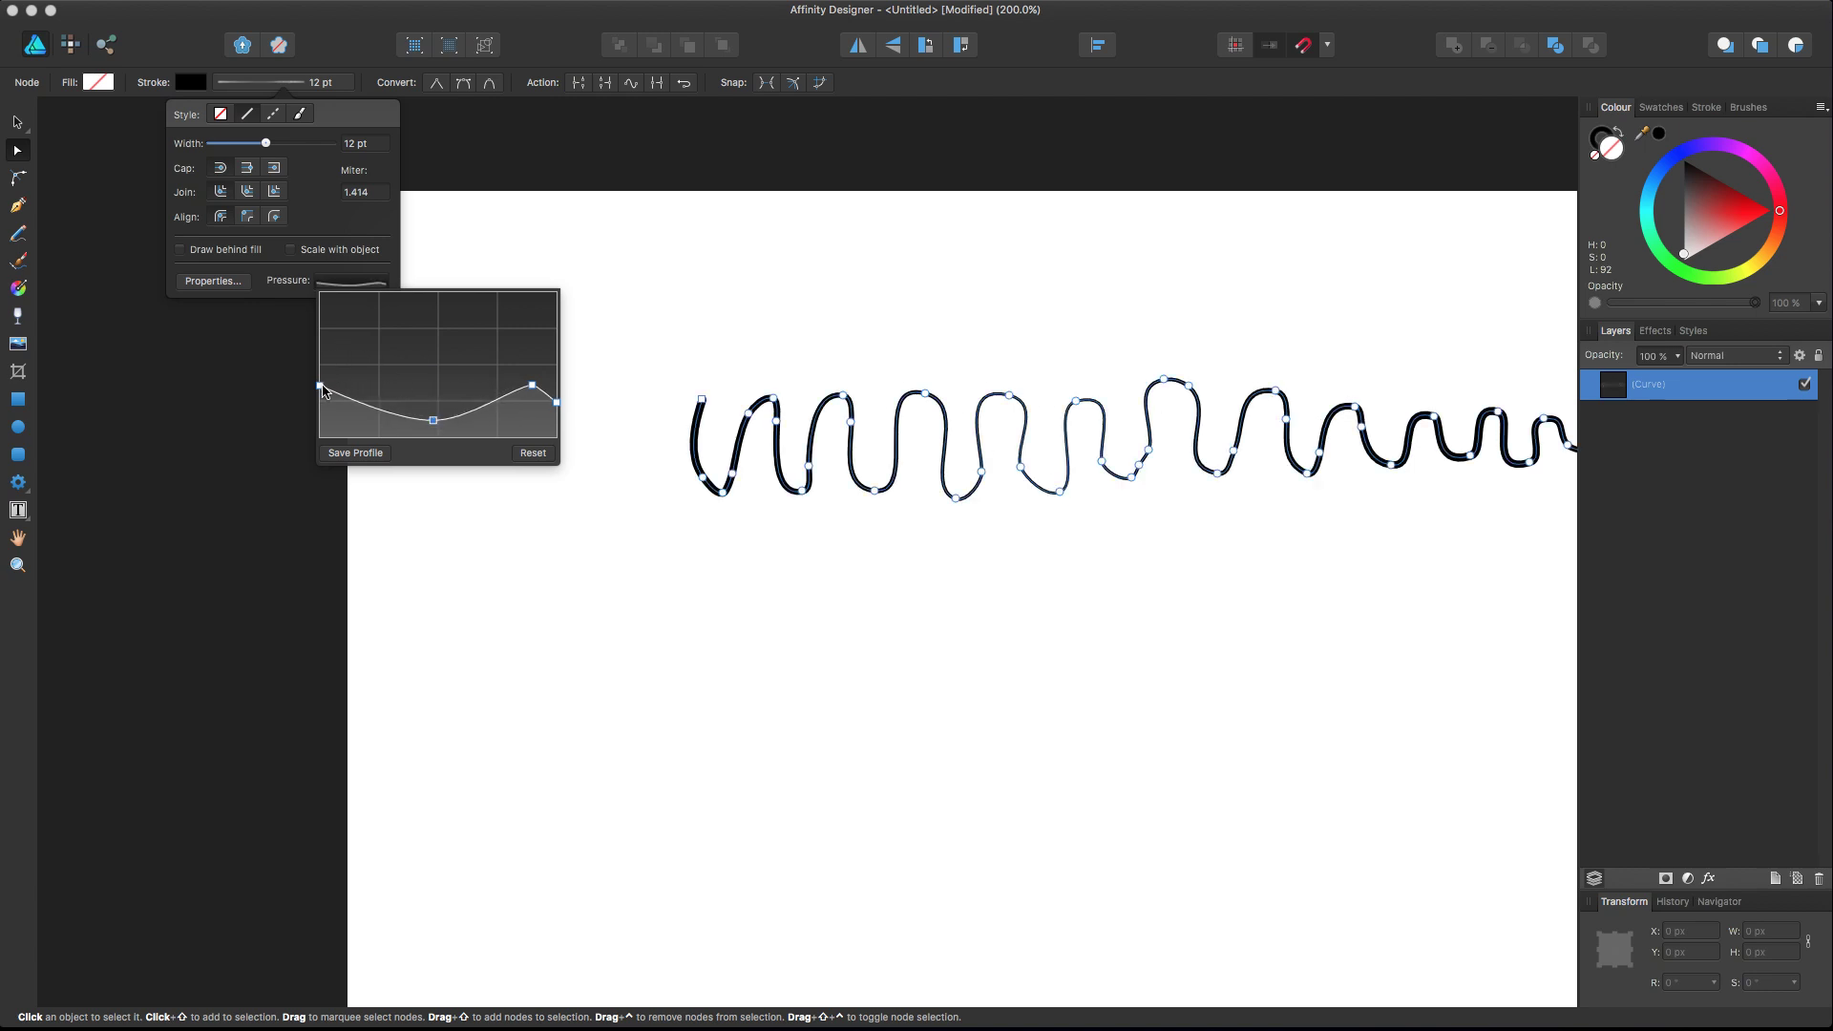
left_click_drag(323, 393, 320, 311)
left_click_drag(559, 405, 557, 312)
left_click(531, 385)
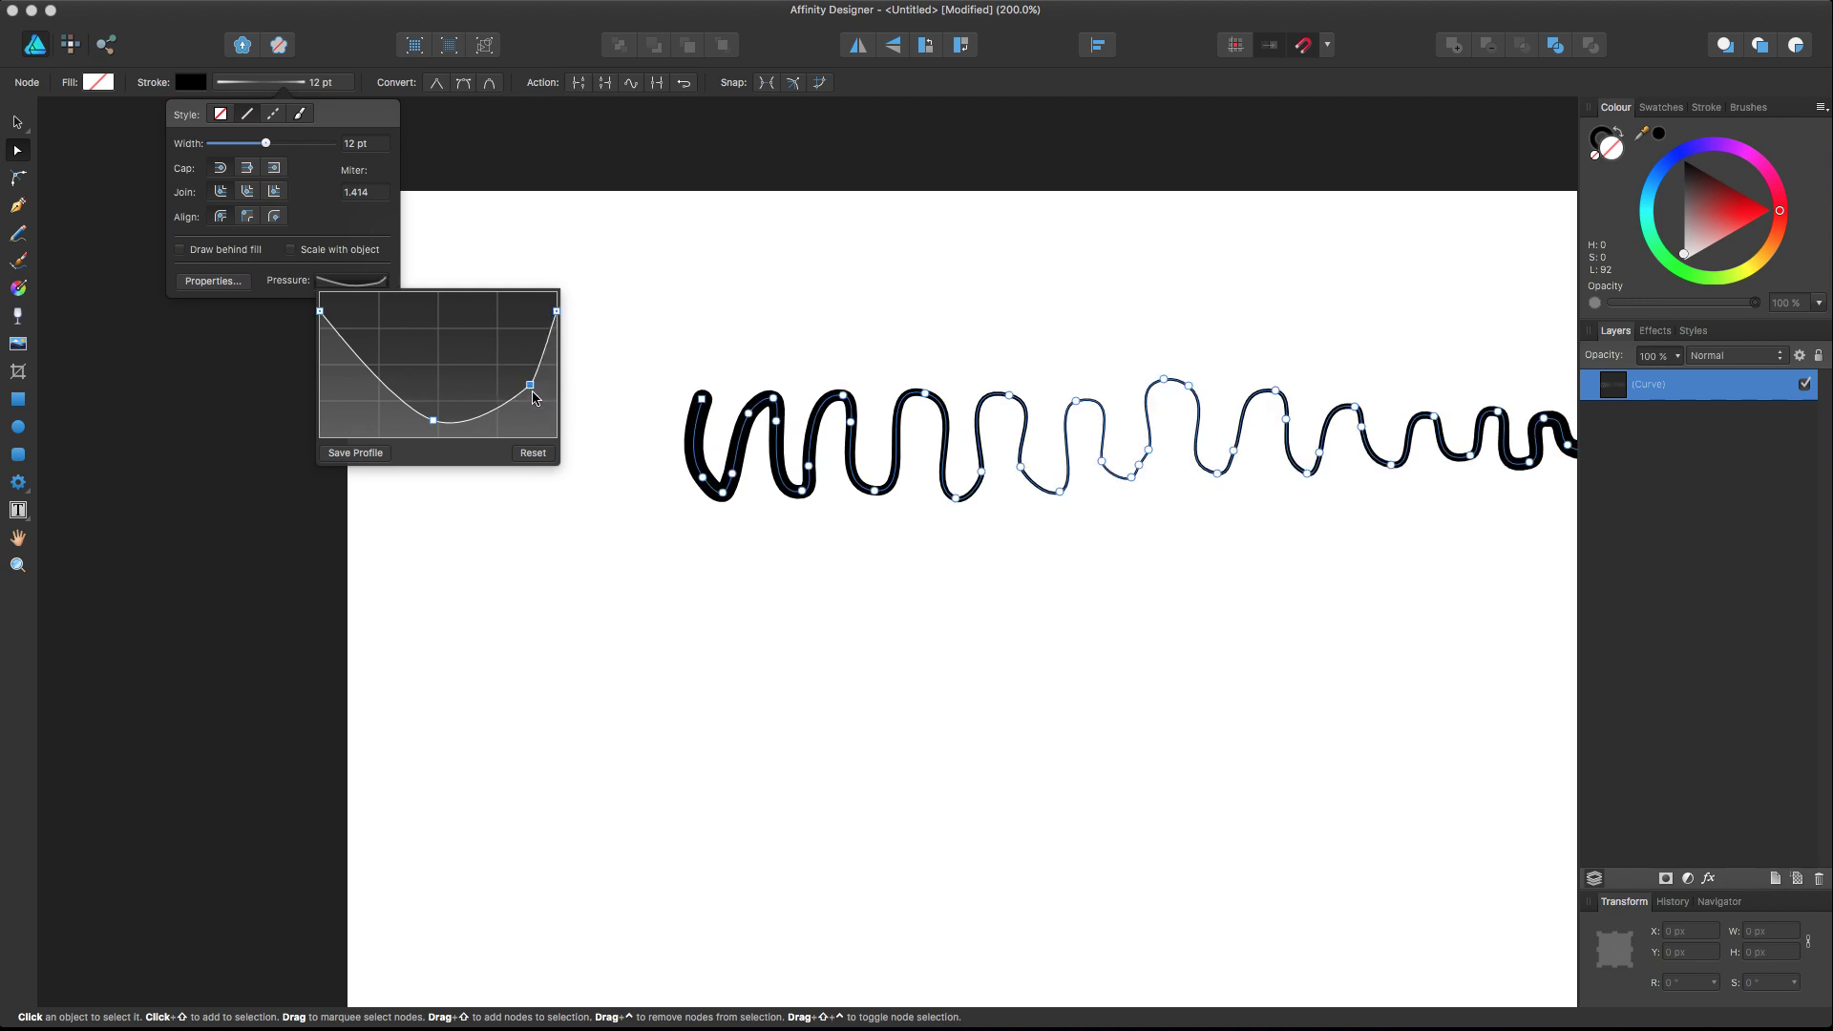
left_click_drag(531, 385, 531, 381)
key("Delete")
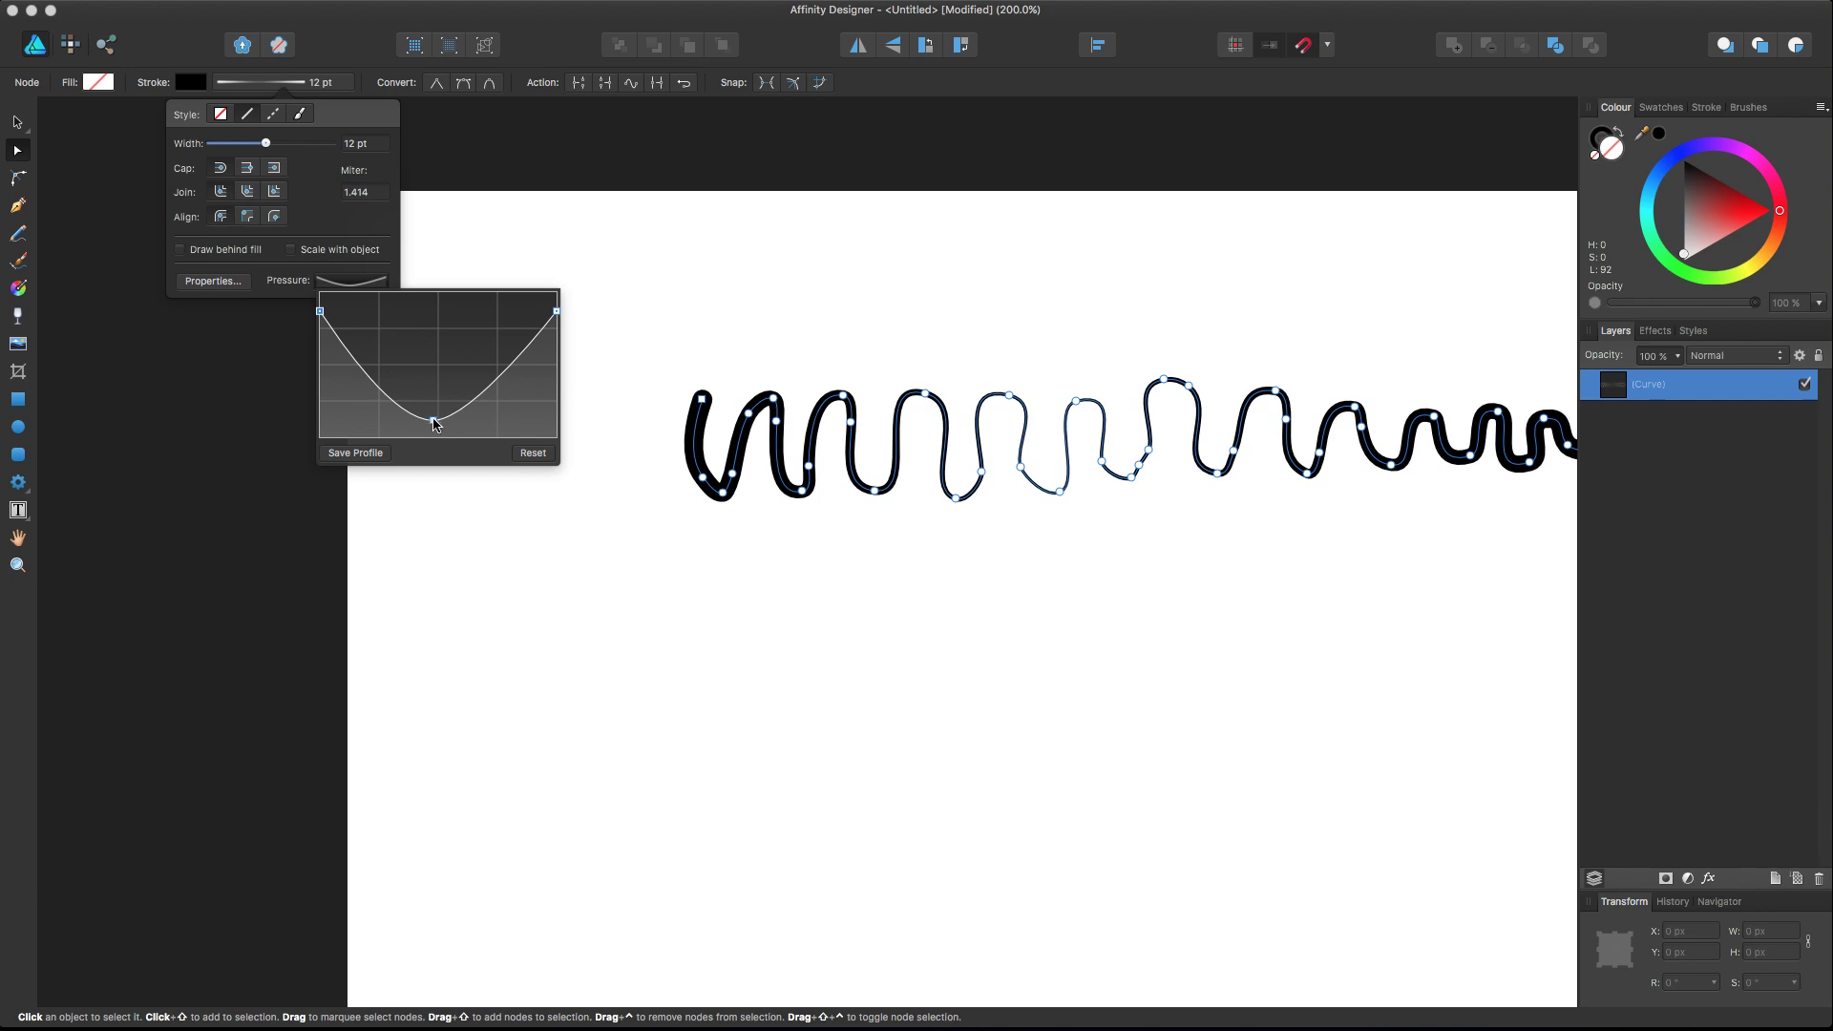
left_click_drag(434, 423, 437, 414)
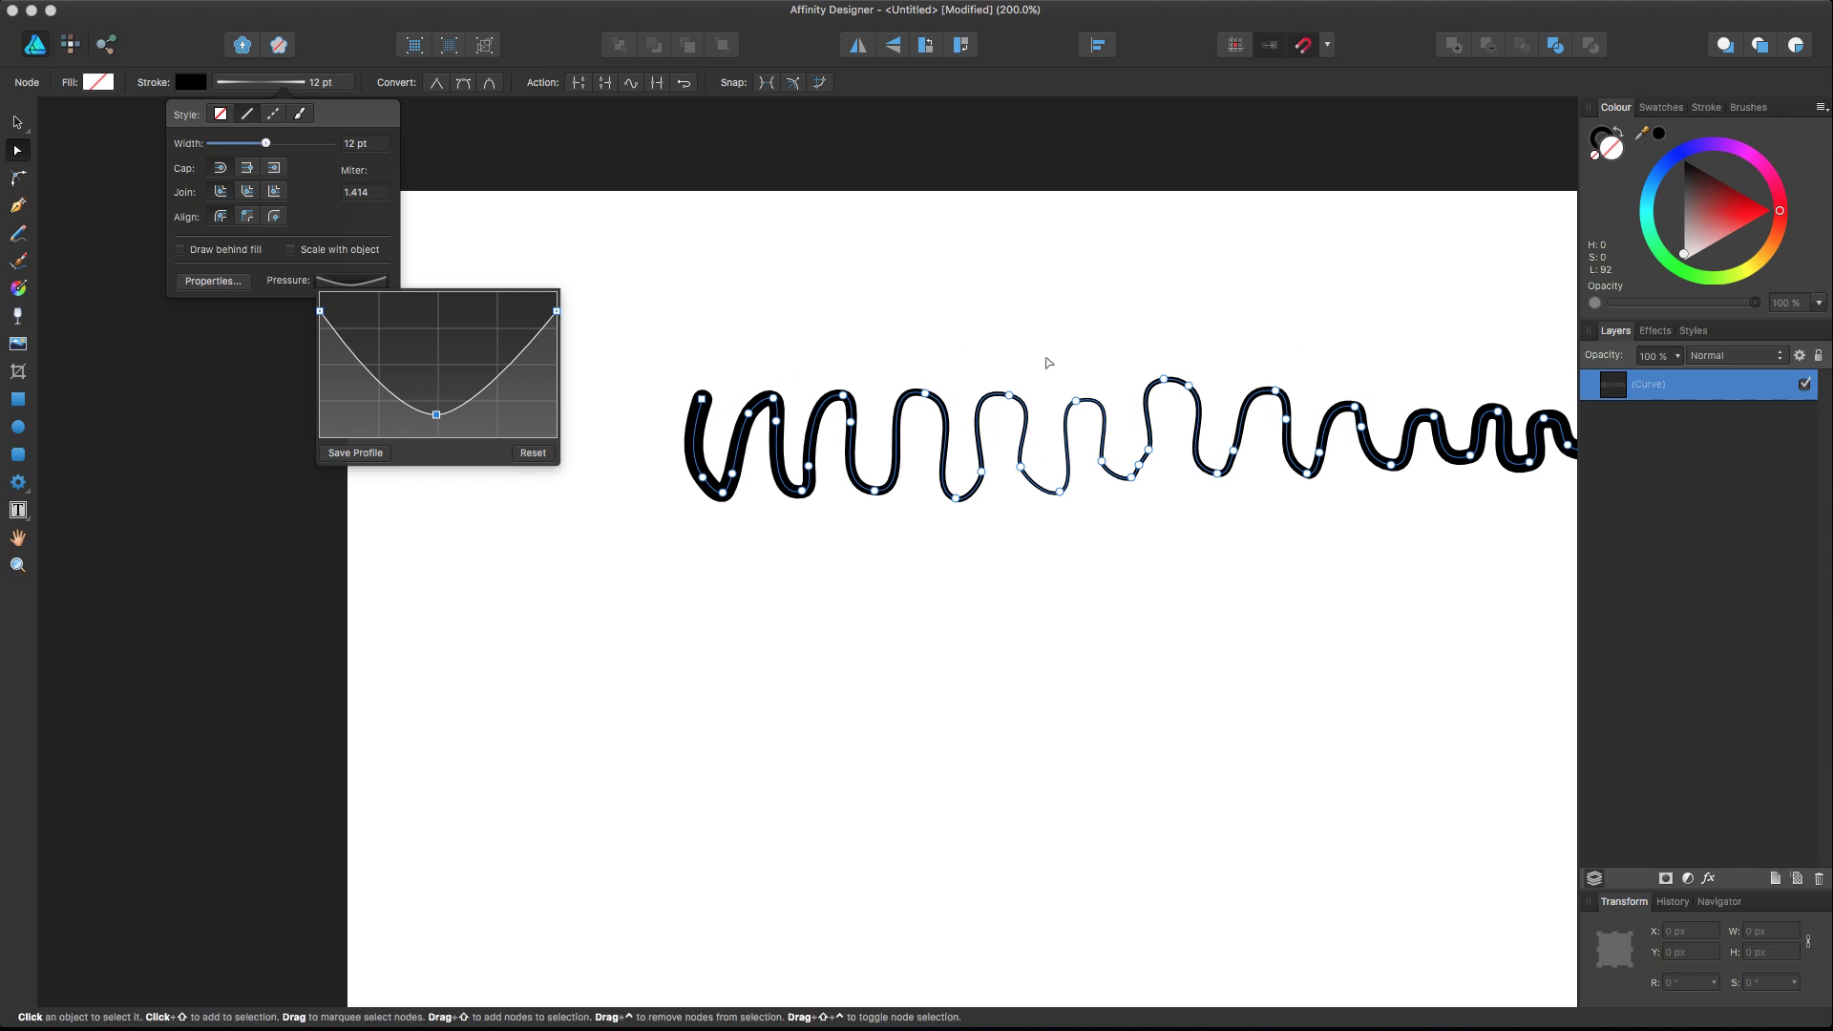
mouse_move(437, 421)
left_mouse_down()
mouse_move(439, 350)
mouse_move(439, 396)
left_mouse_up()
Reset the pressure profile and rebuild it as a W-shaped wave, then reselect the line.
left_click(538, 455)
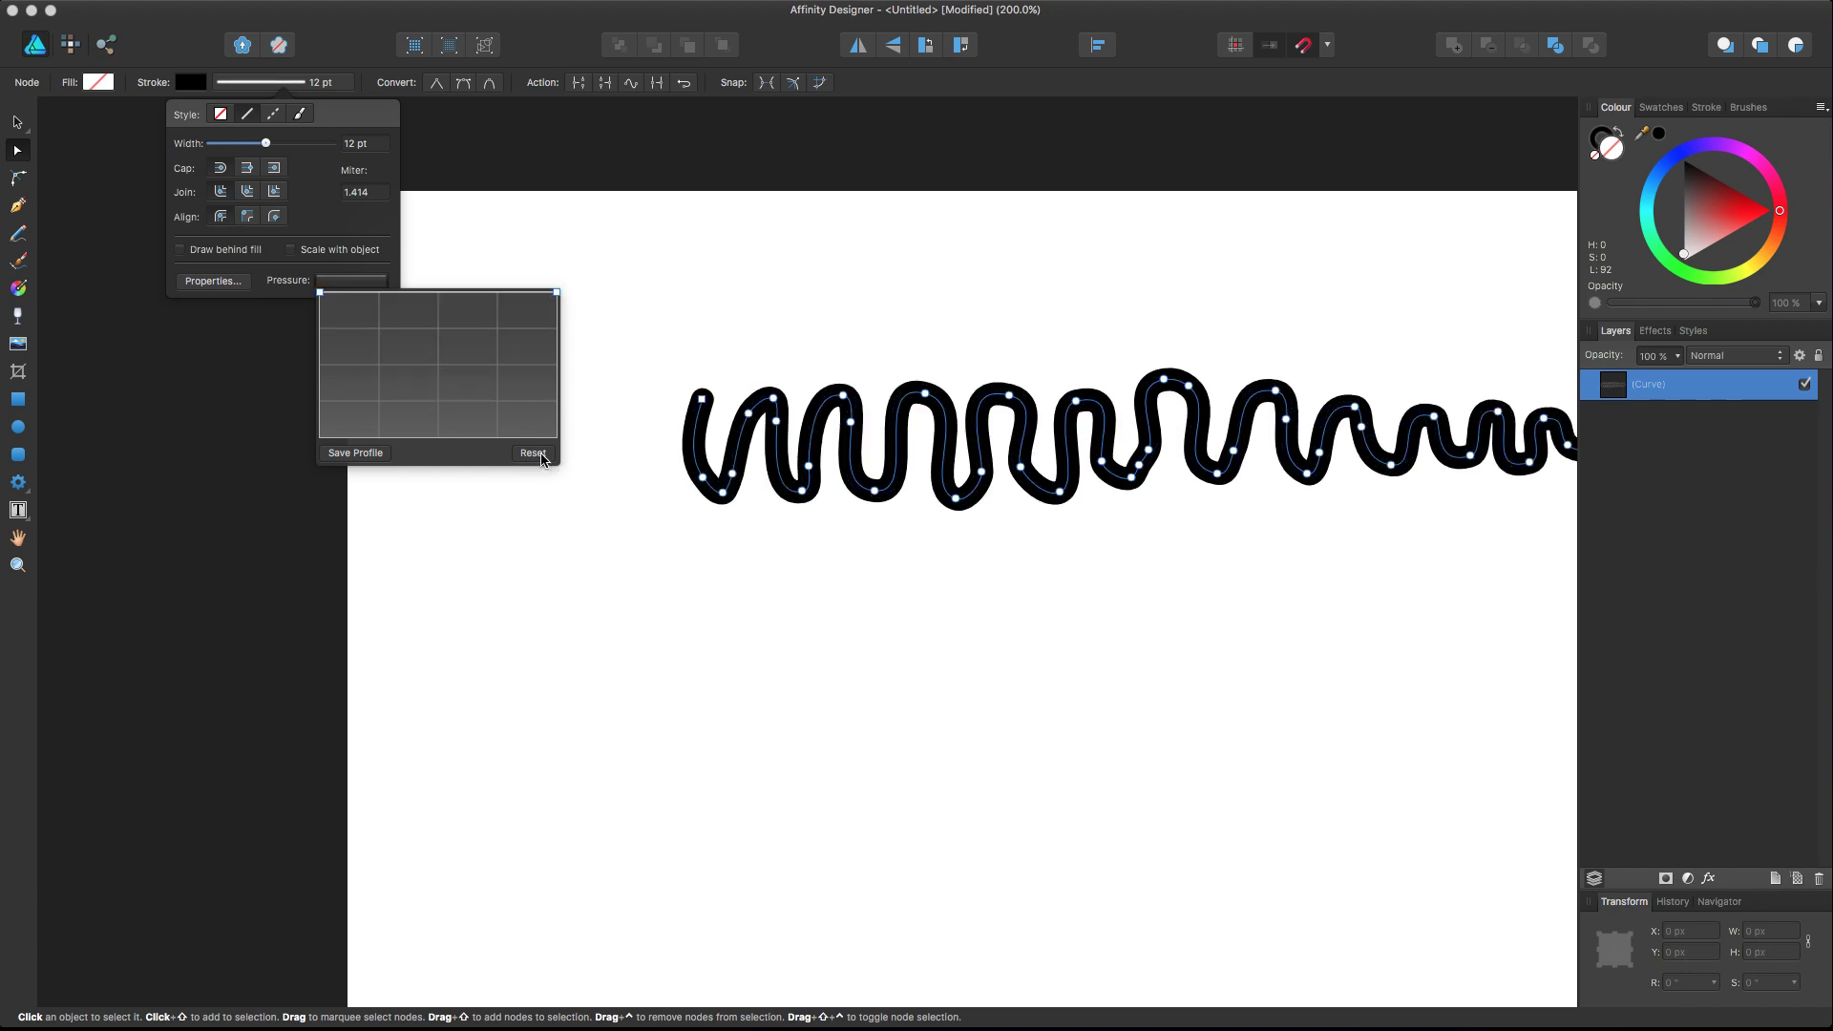
left_click_drag(414, 299, 417, 381)
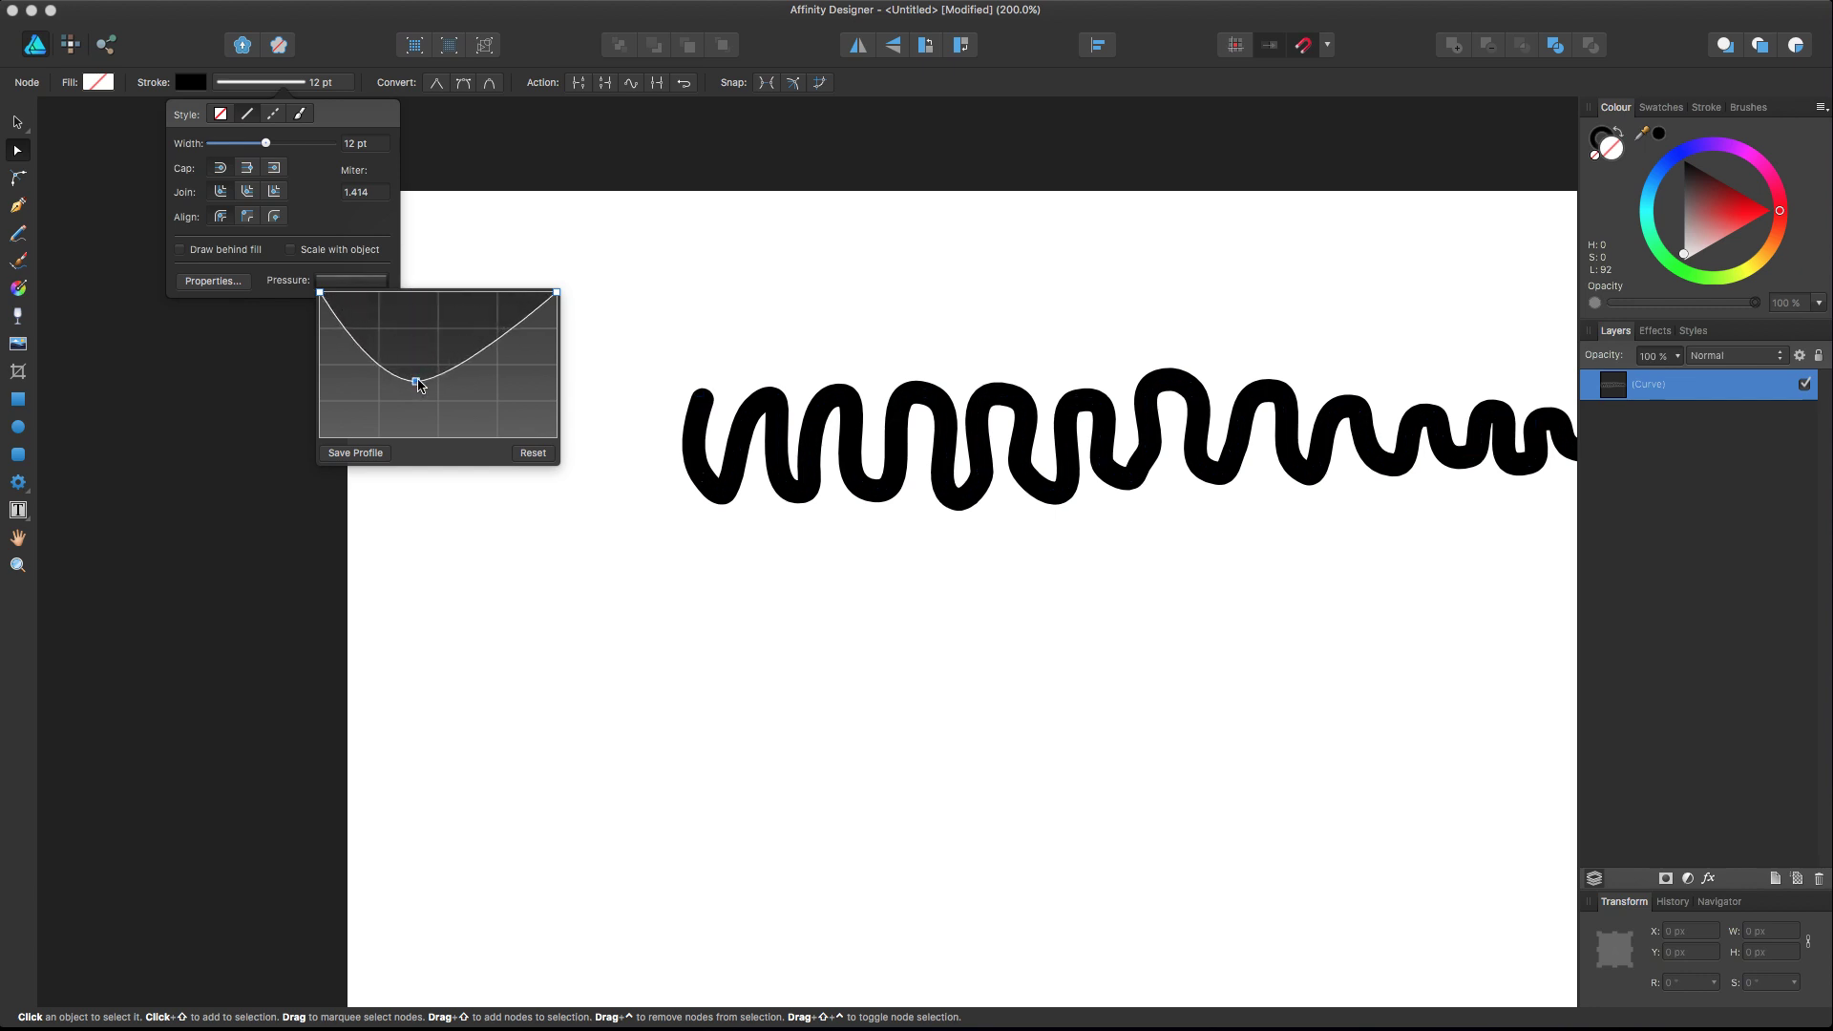
left_click_drag(508, 342, 518, 412)
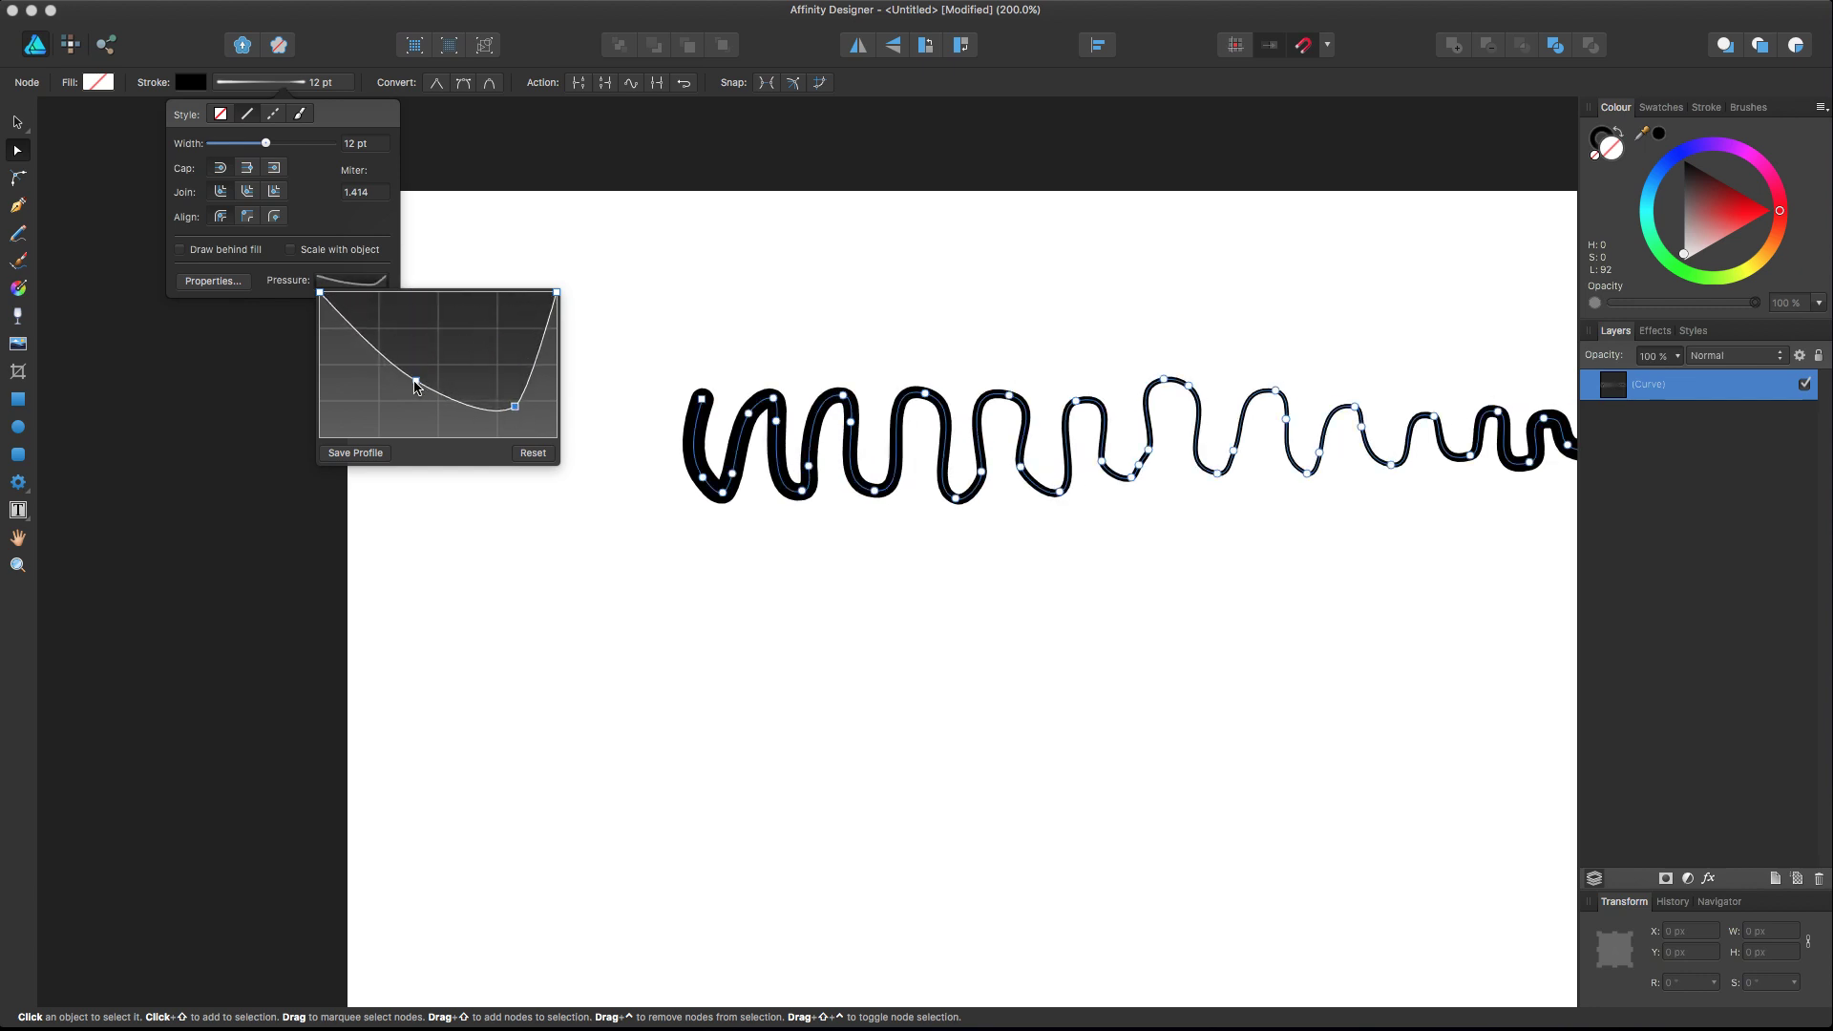
left_click_drag(417, 385, 441, 332)
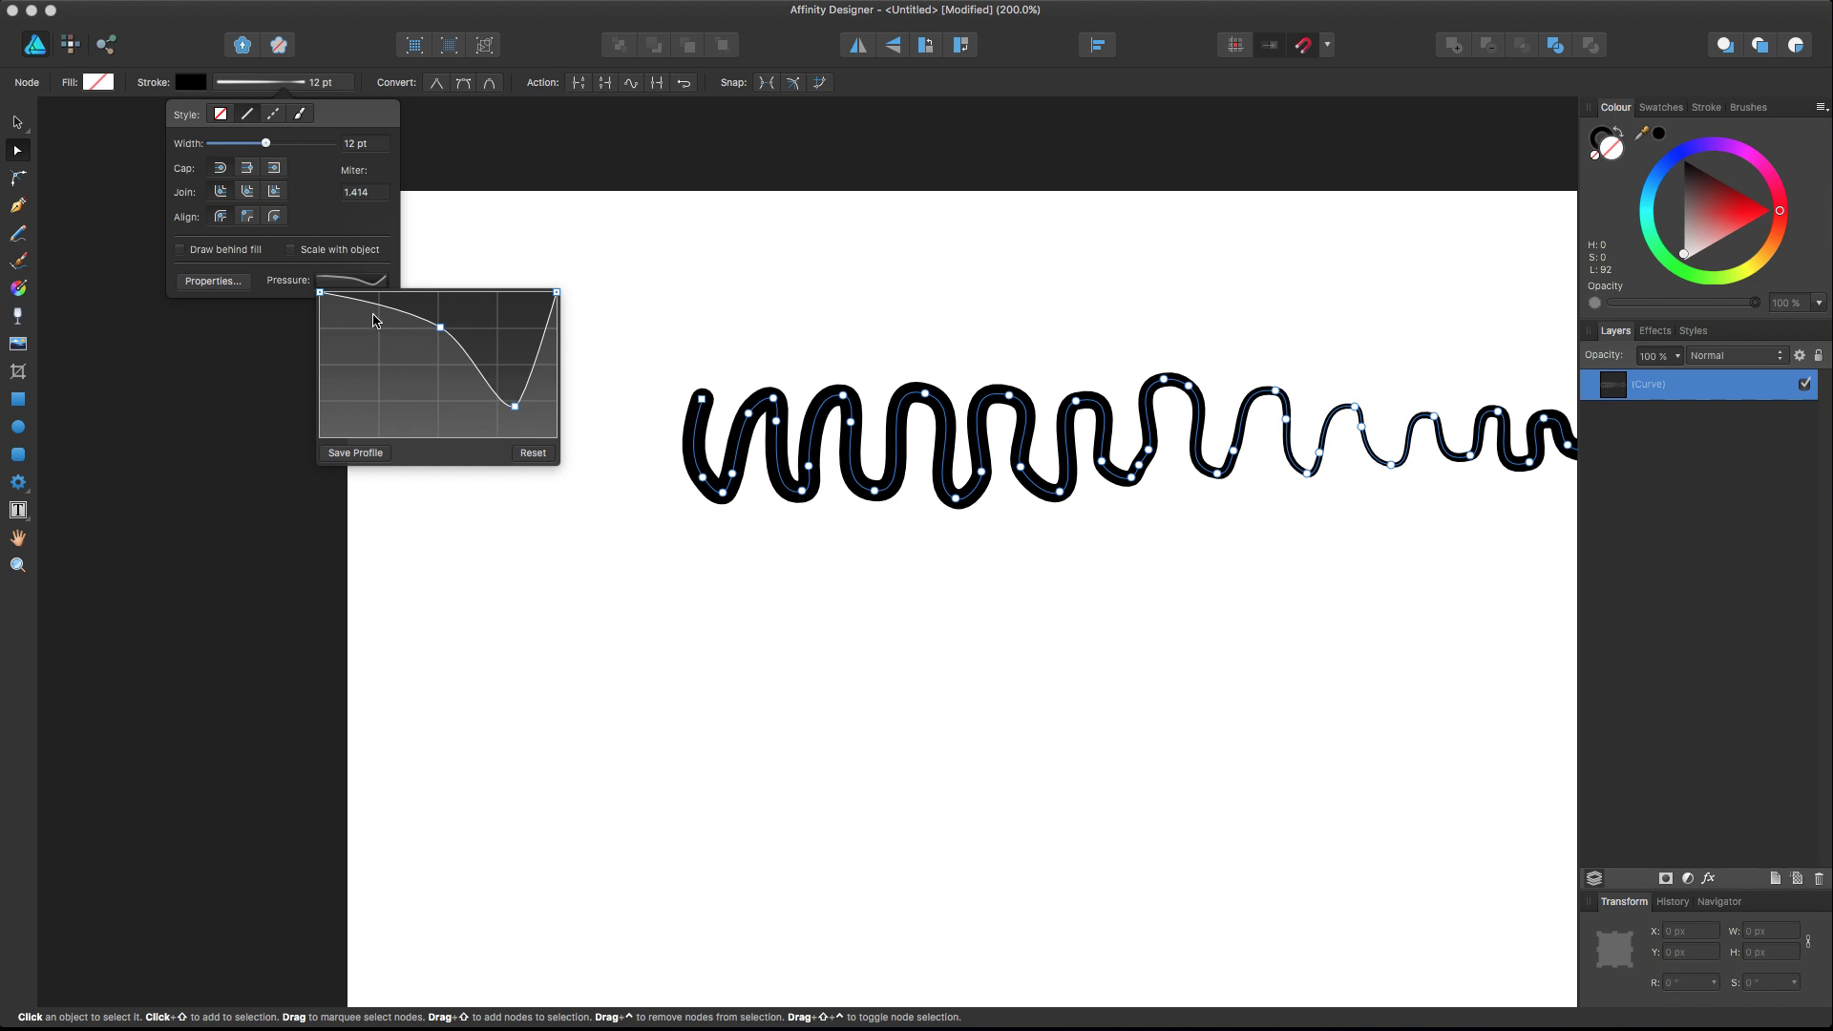
left_click_drag(374, 320, 371, 401)
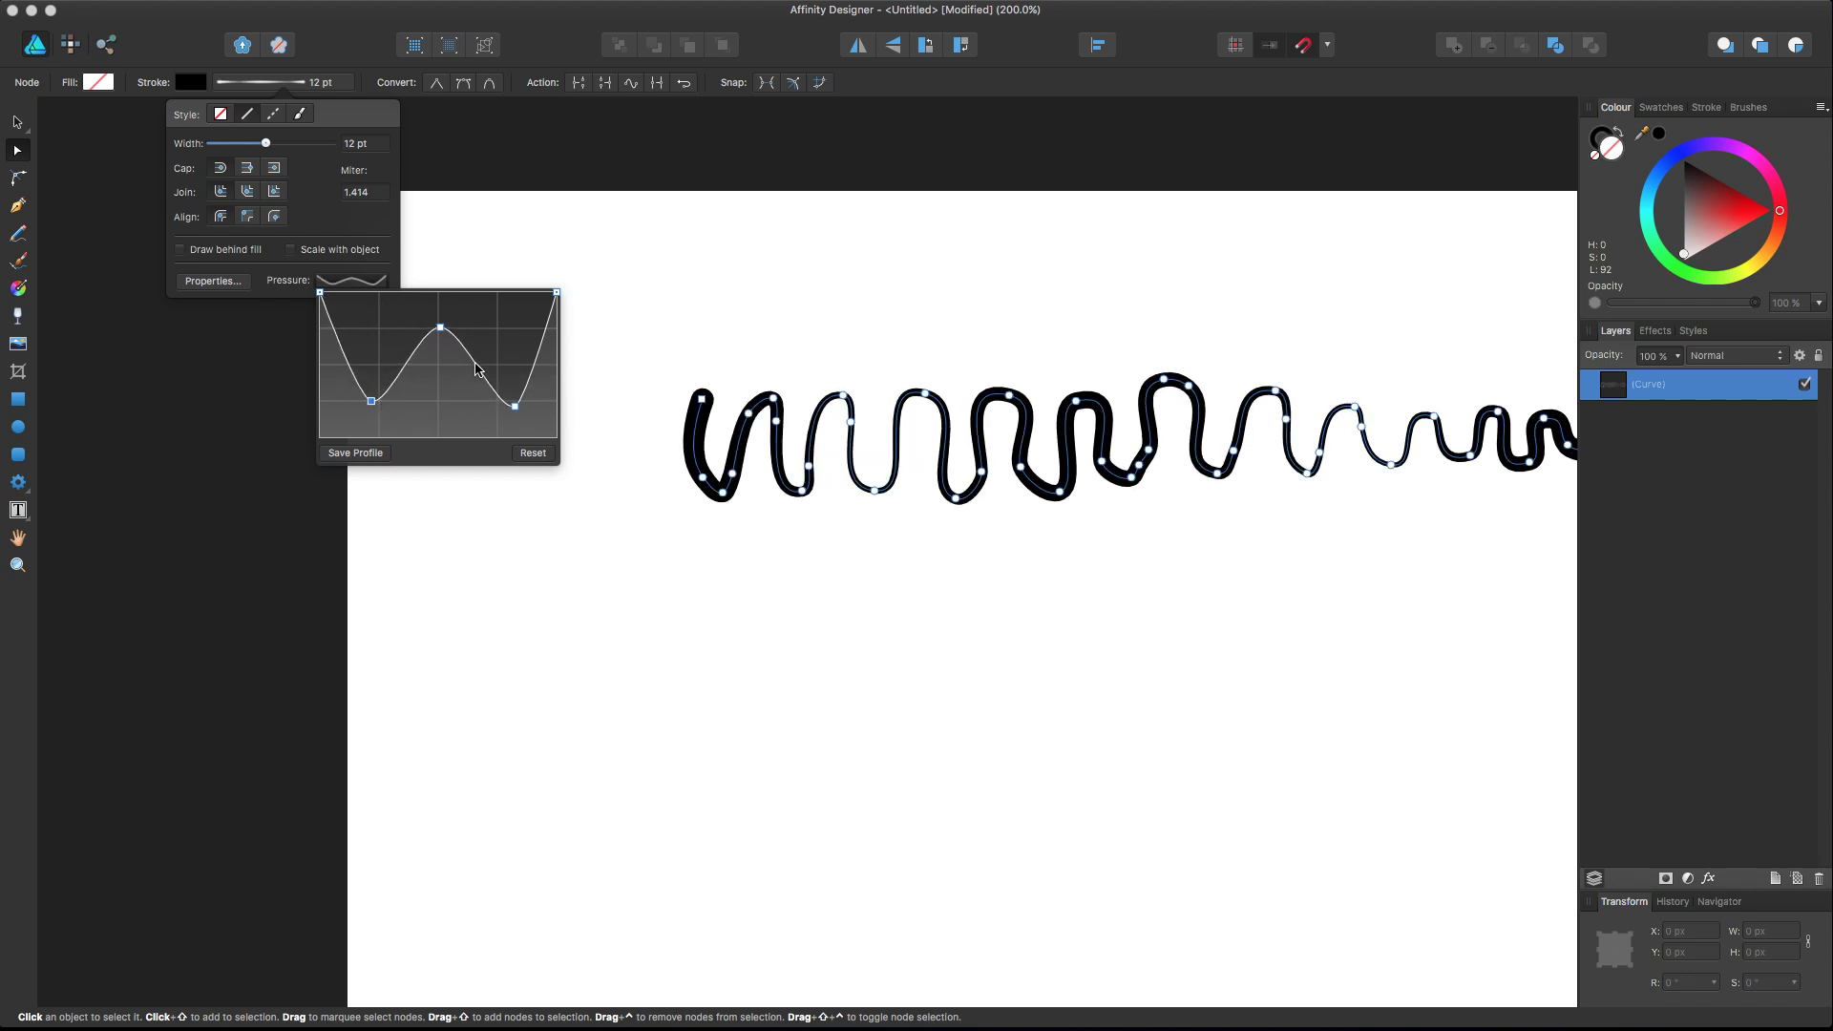
left_click(475, 366)
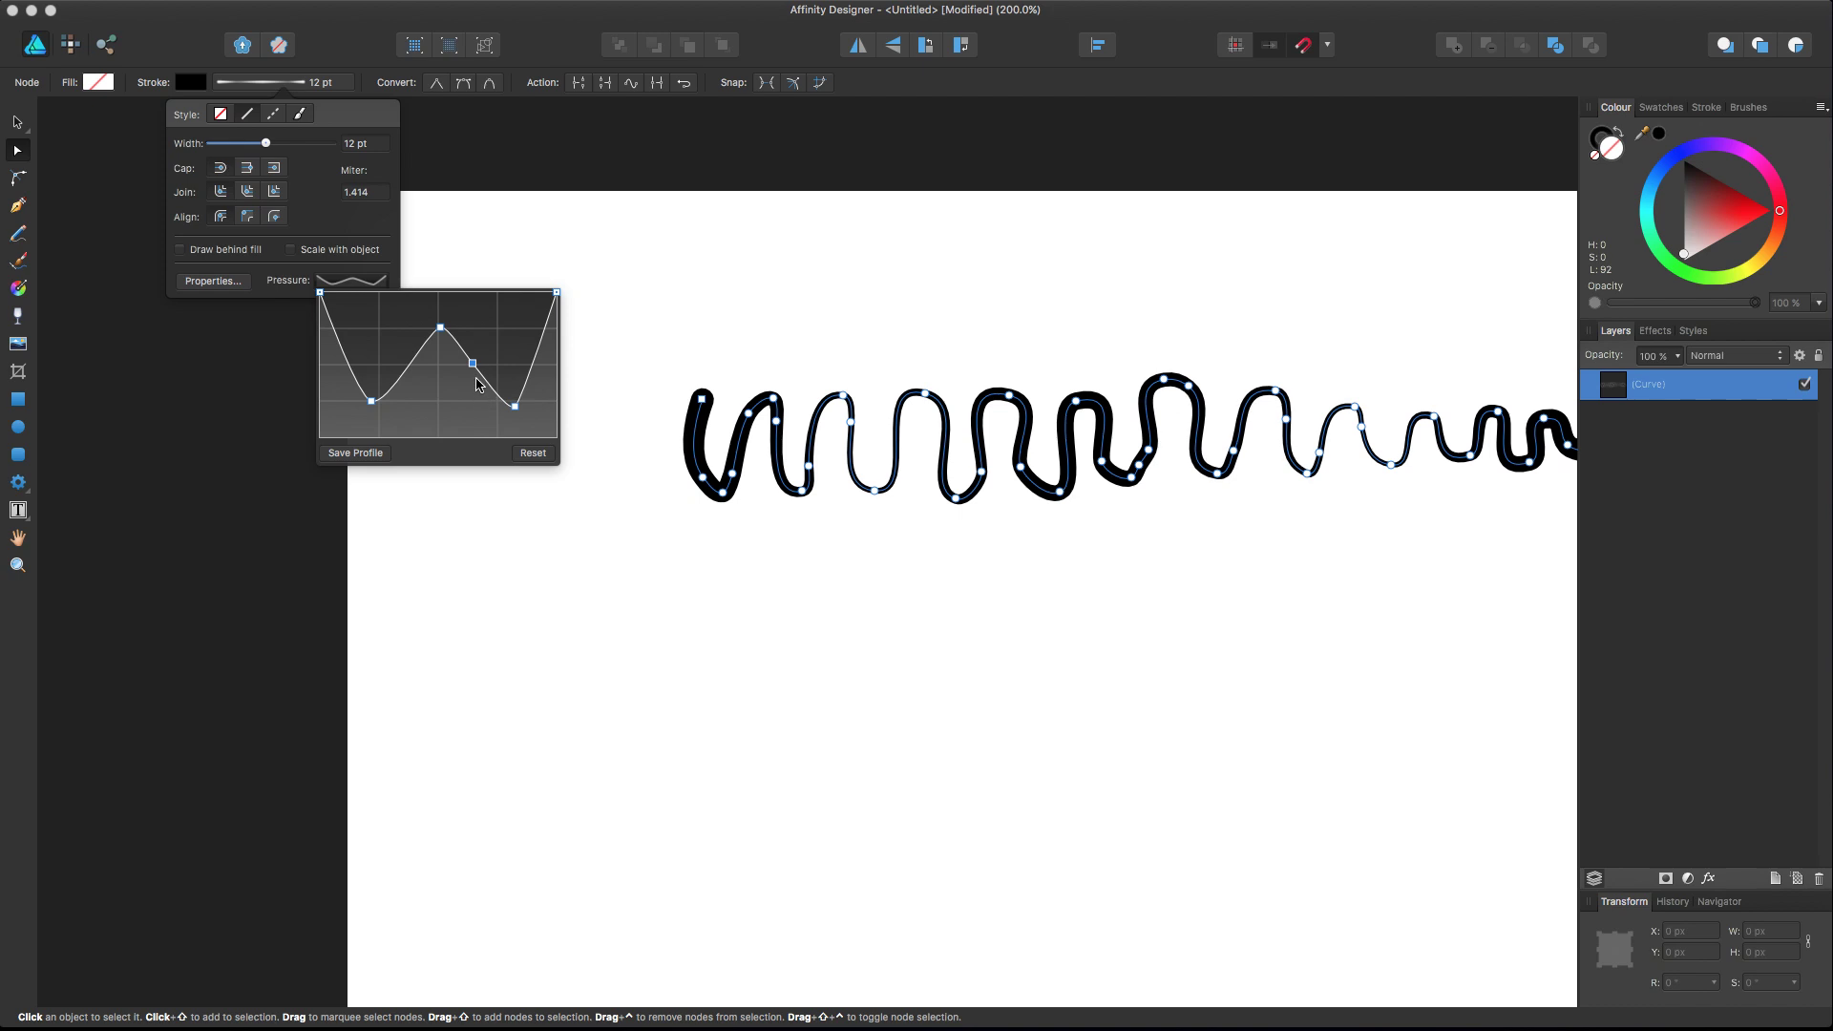
key("BackSpace")
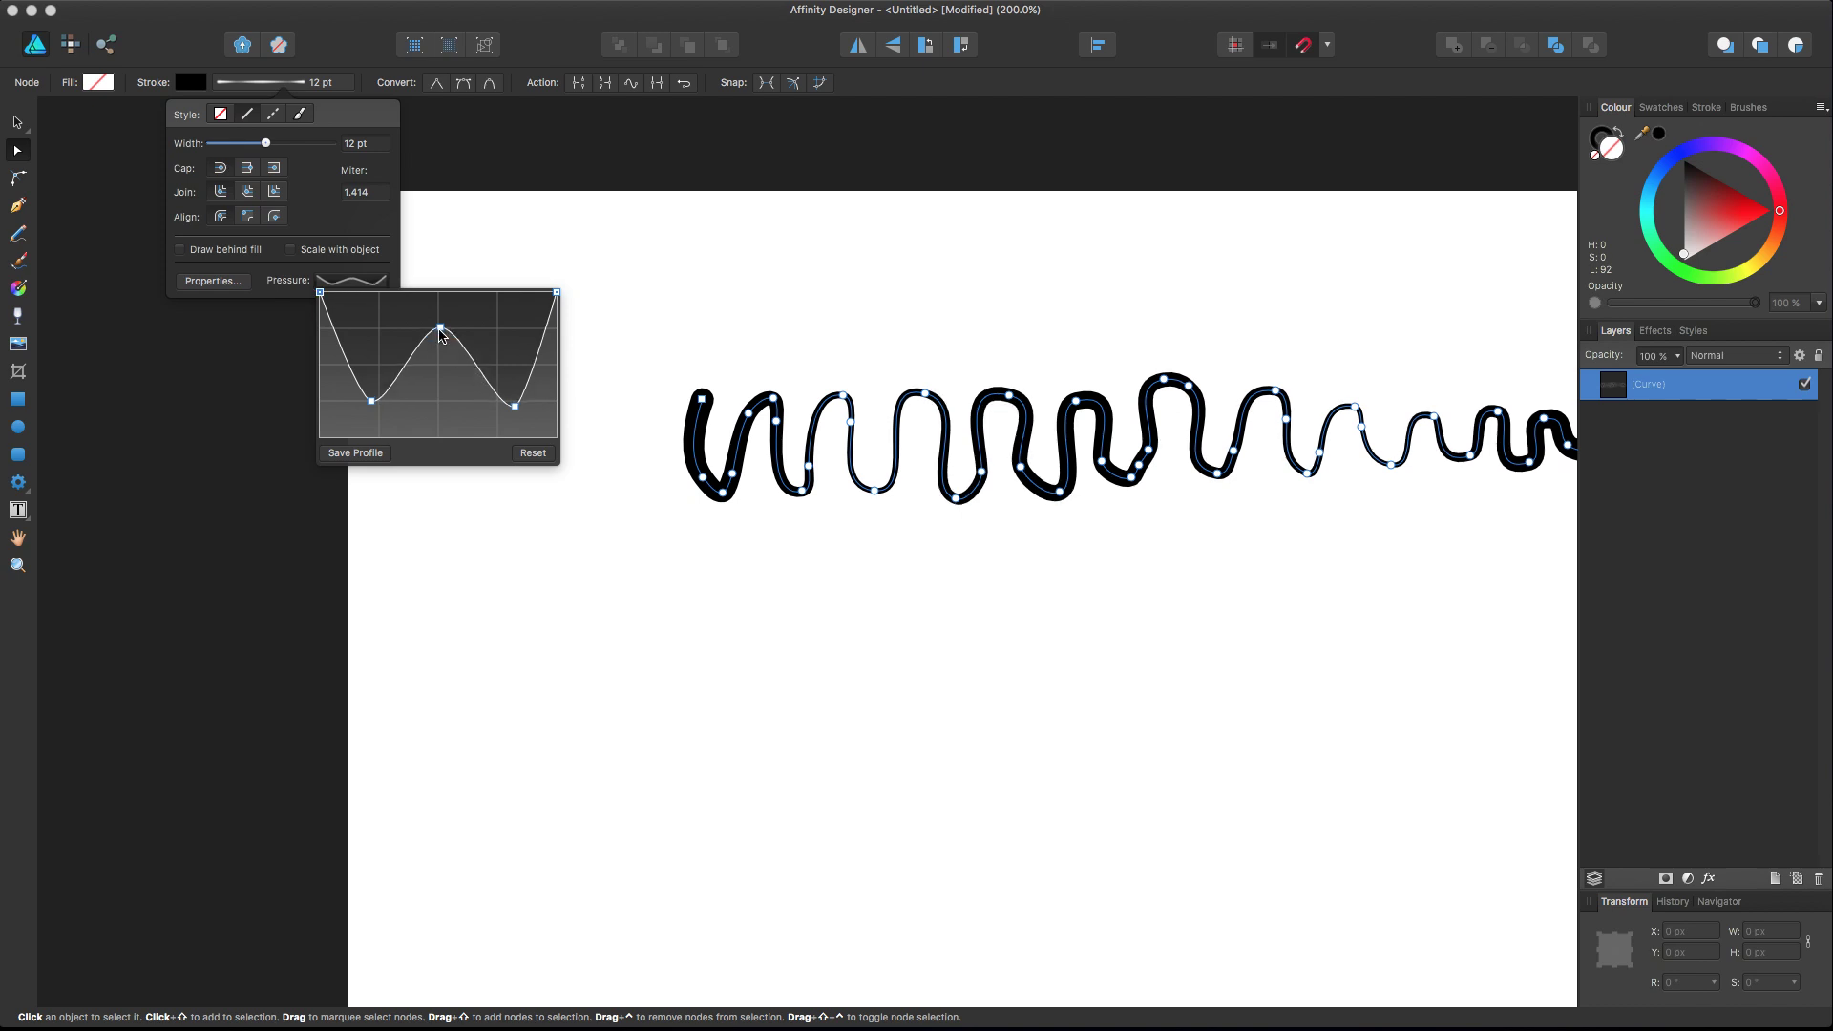
left_click_drag(441, 334, 440, 318)
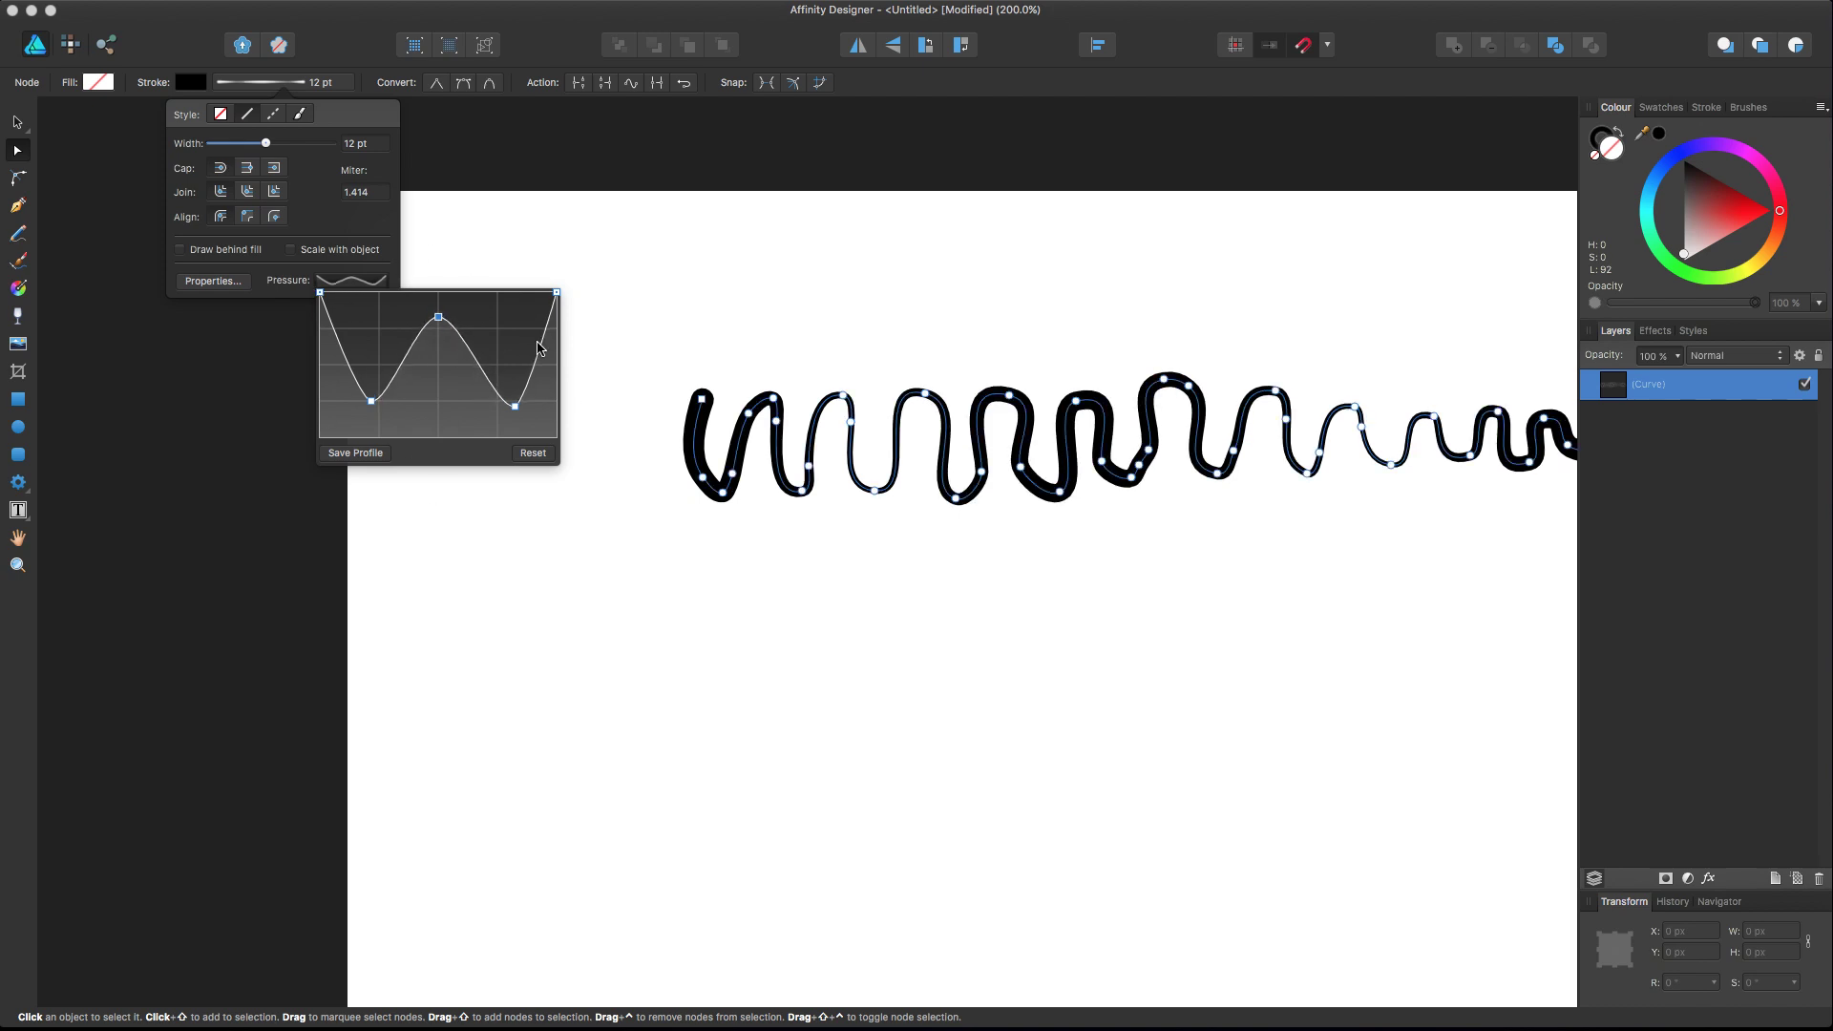
left_click(1126, 341)
scroll(1116, 286, "right", 5)
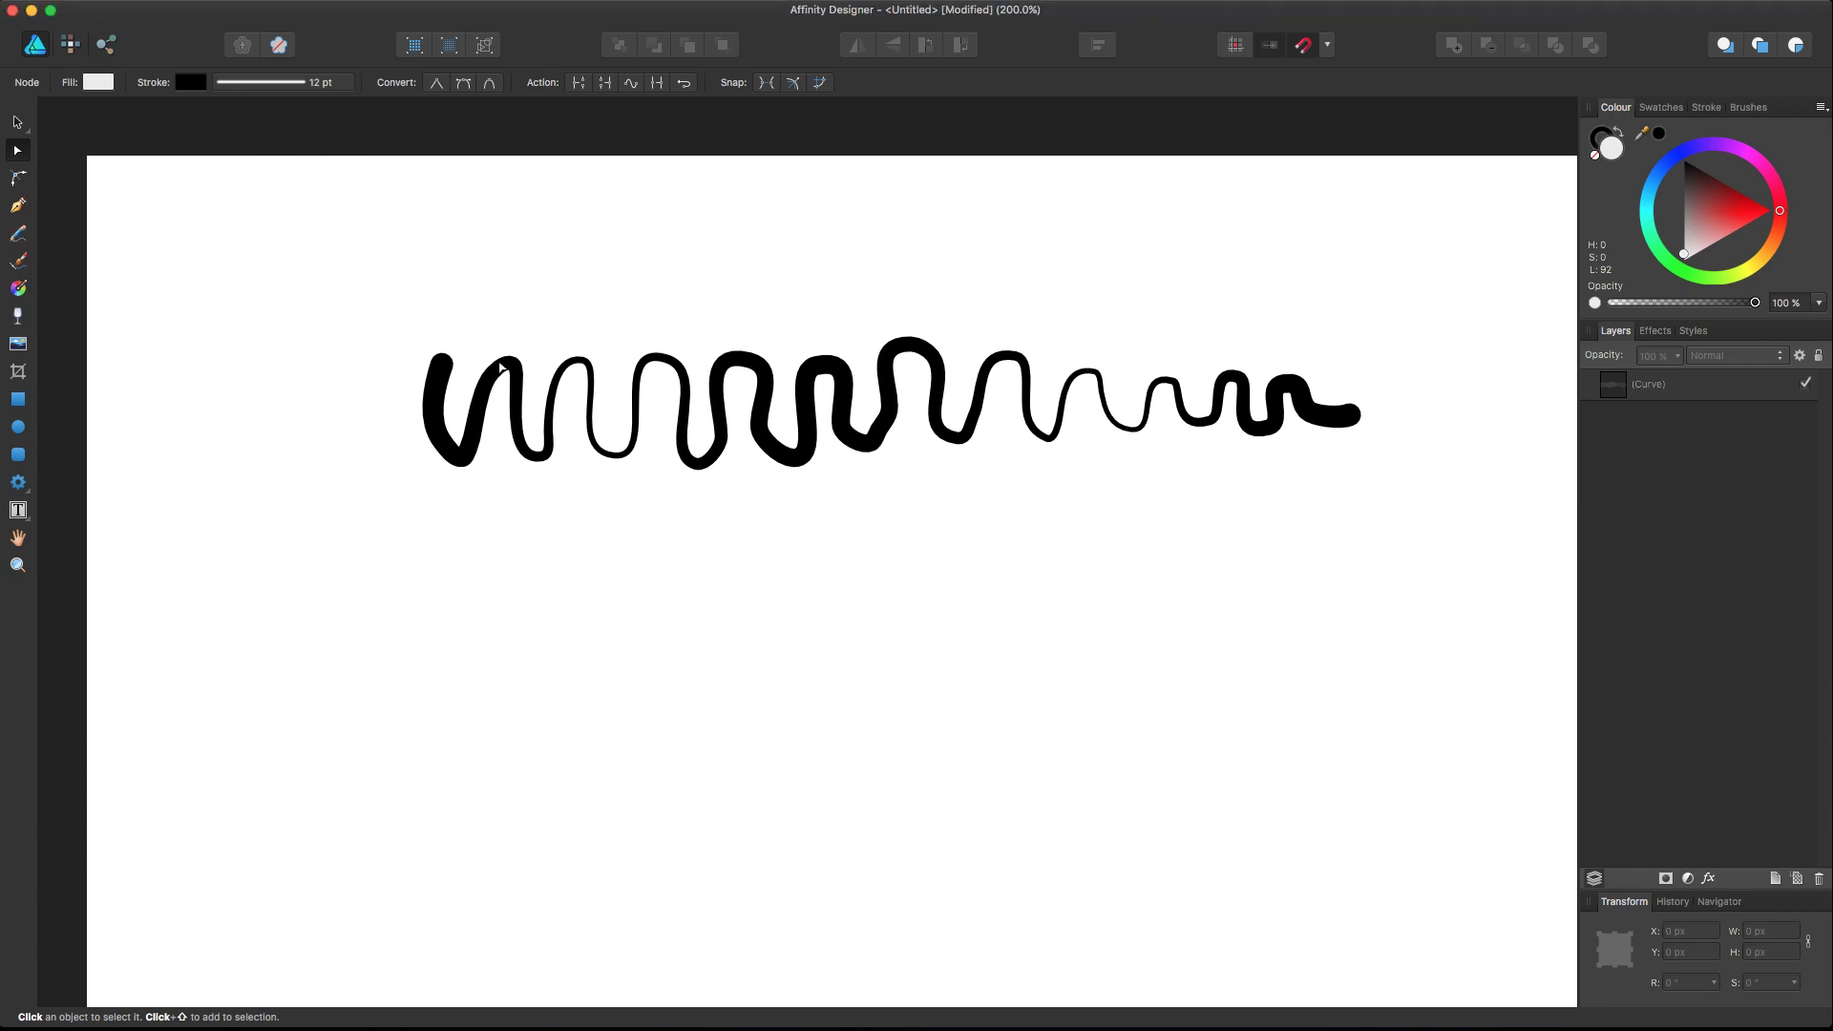
left_click(500, 367)
Choose the Paint Brush at 16 px width, with pen Pressure controlling the width.
left_click(17, 260)
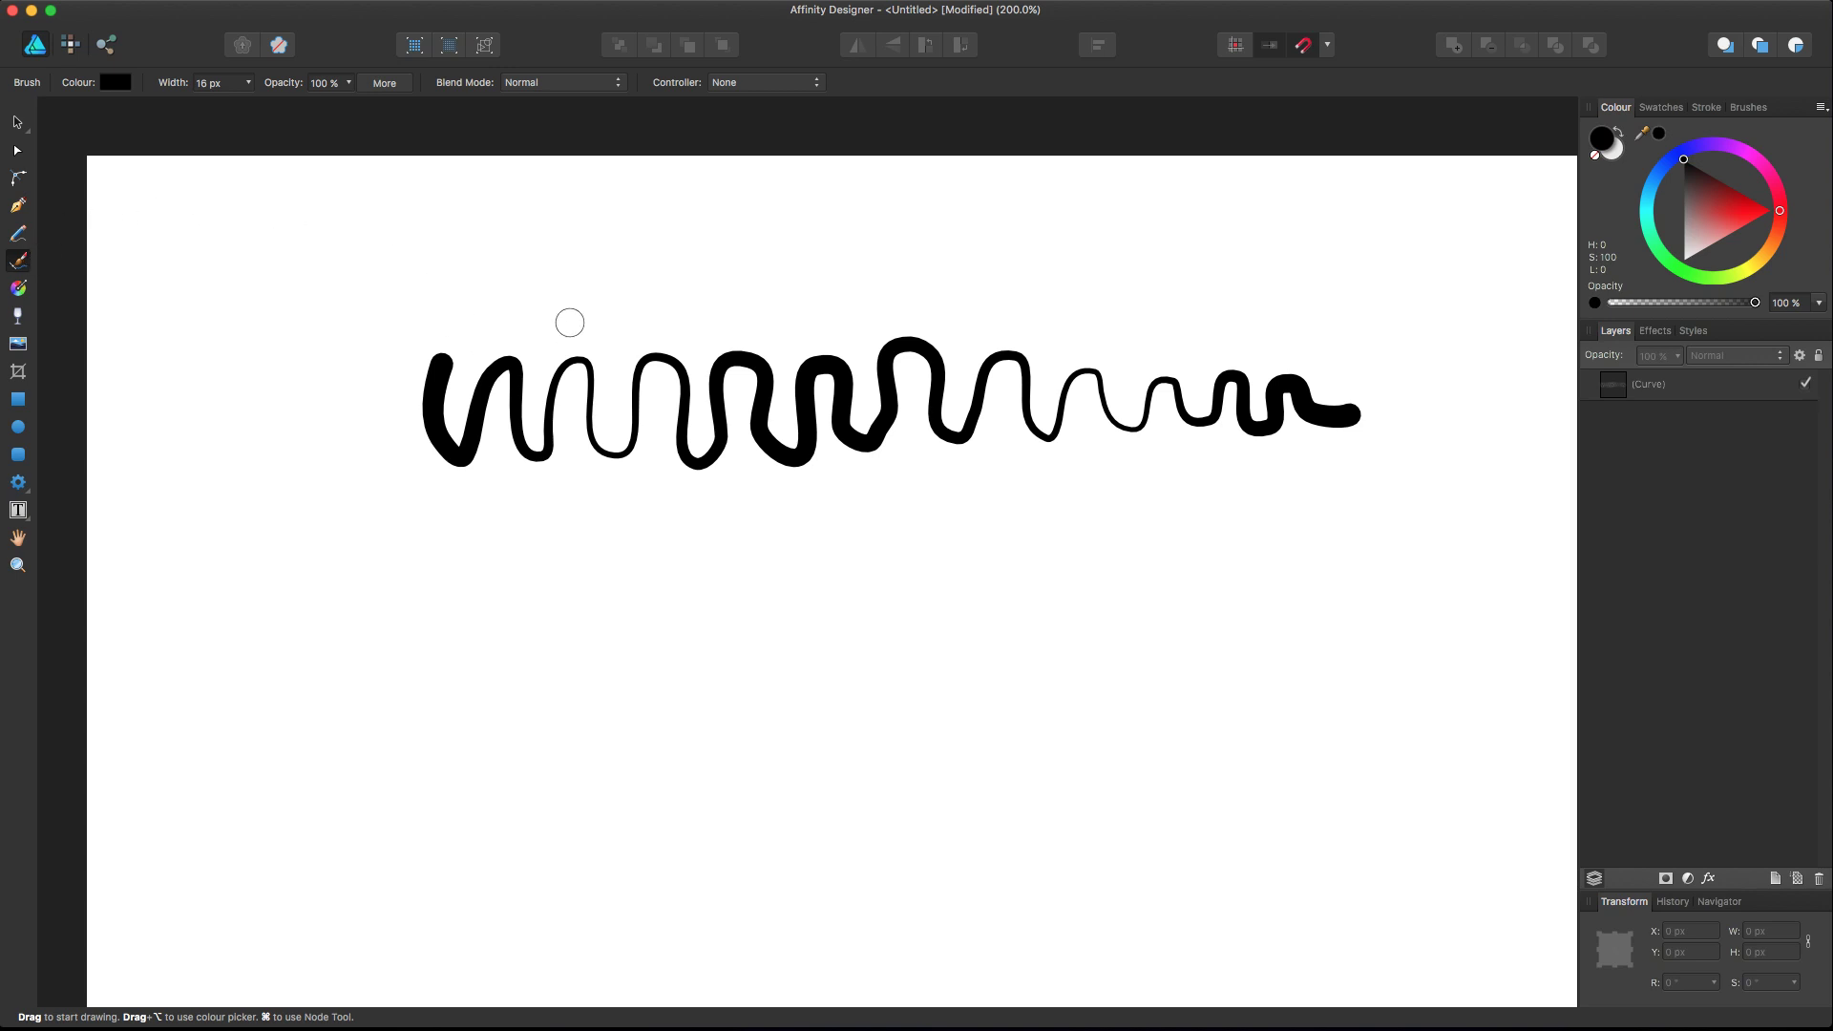
scroll(570, 322, "down", 5)
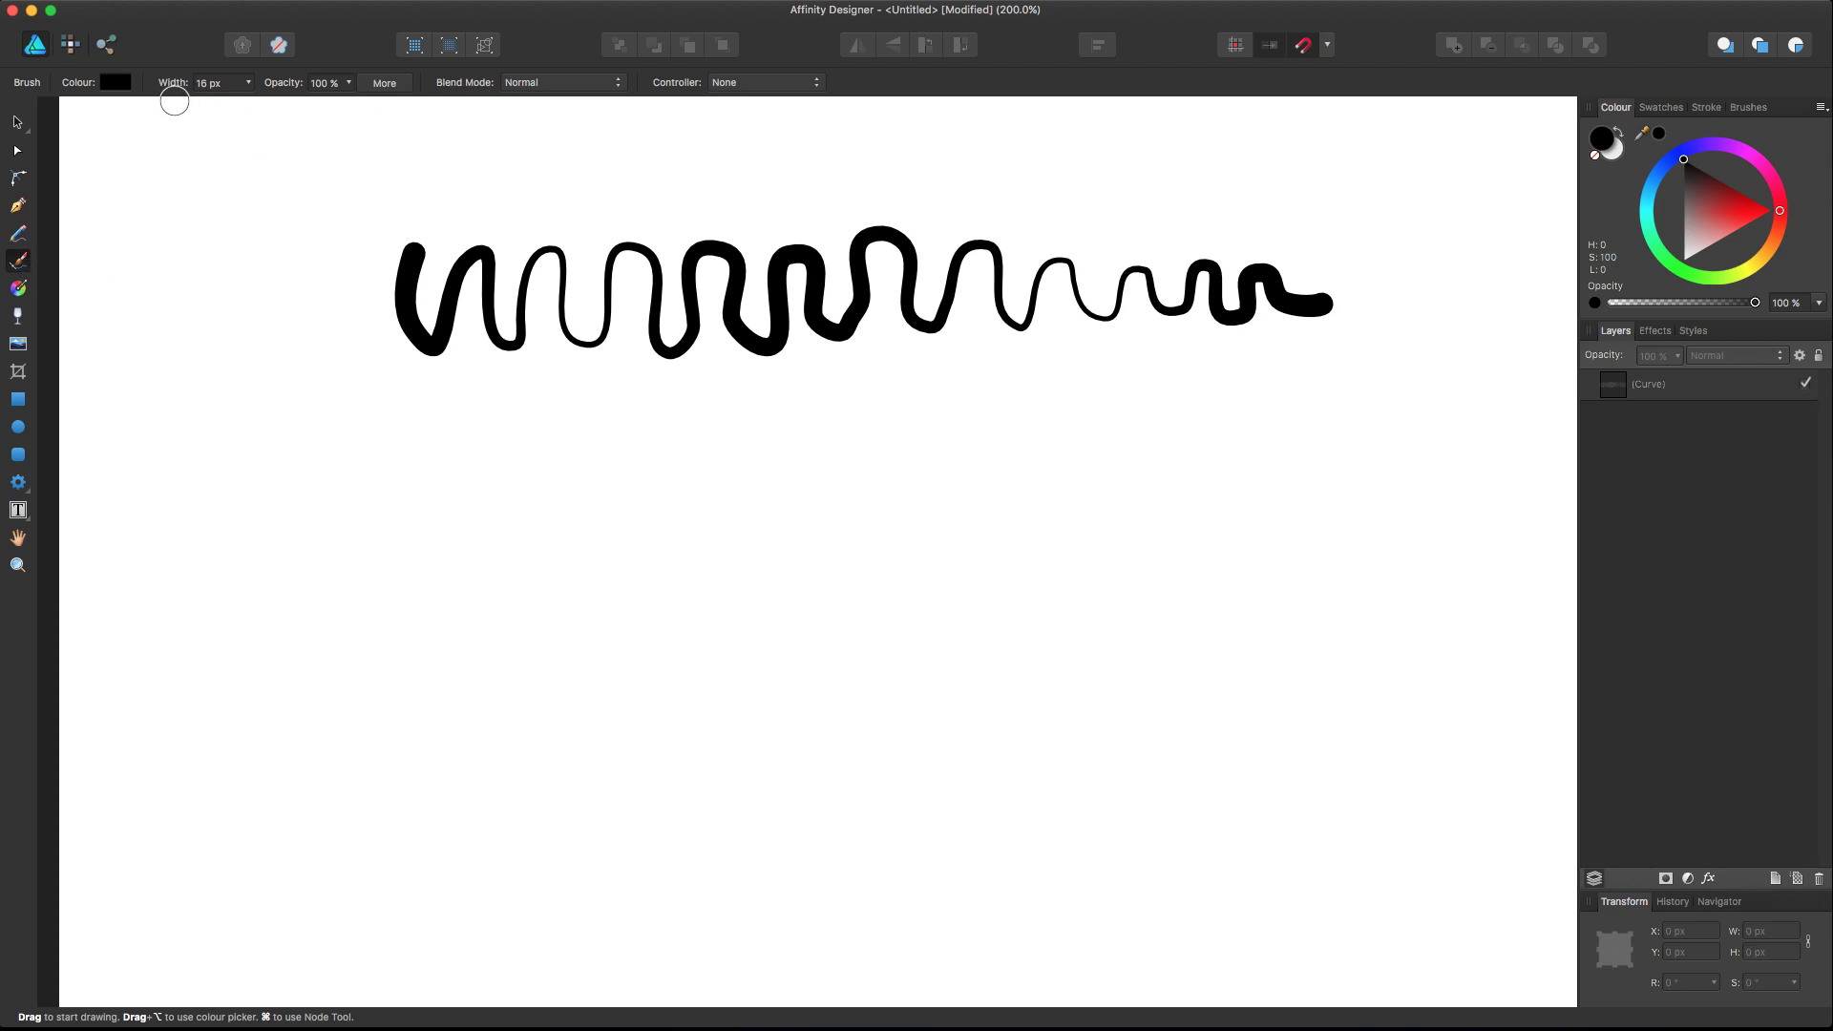
left_click(229, 83)
left_click(729, 83)
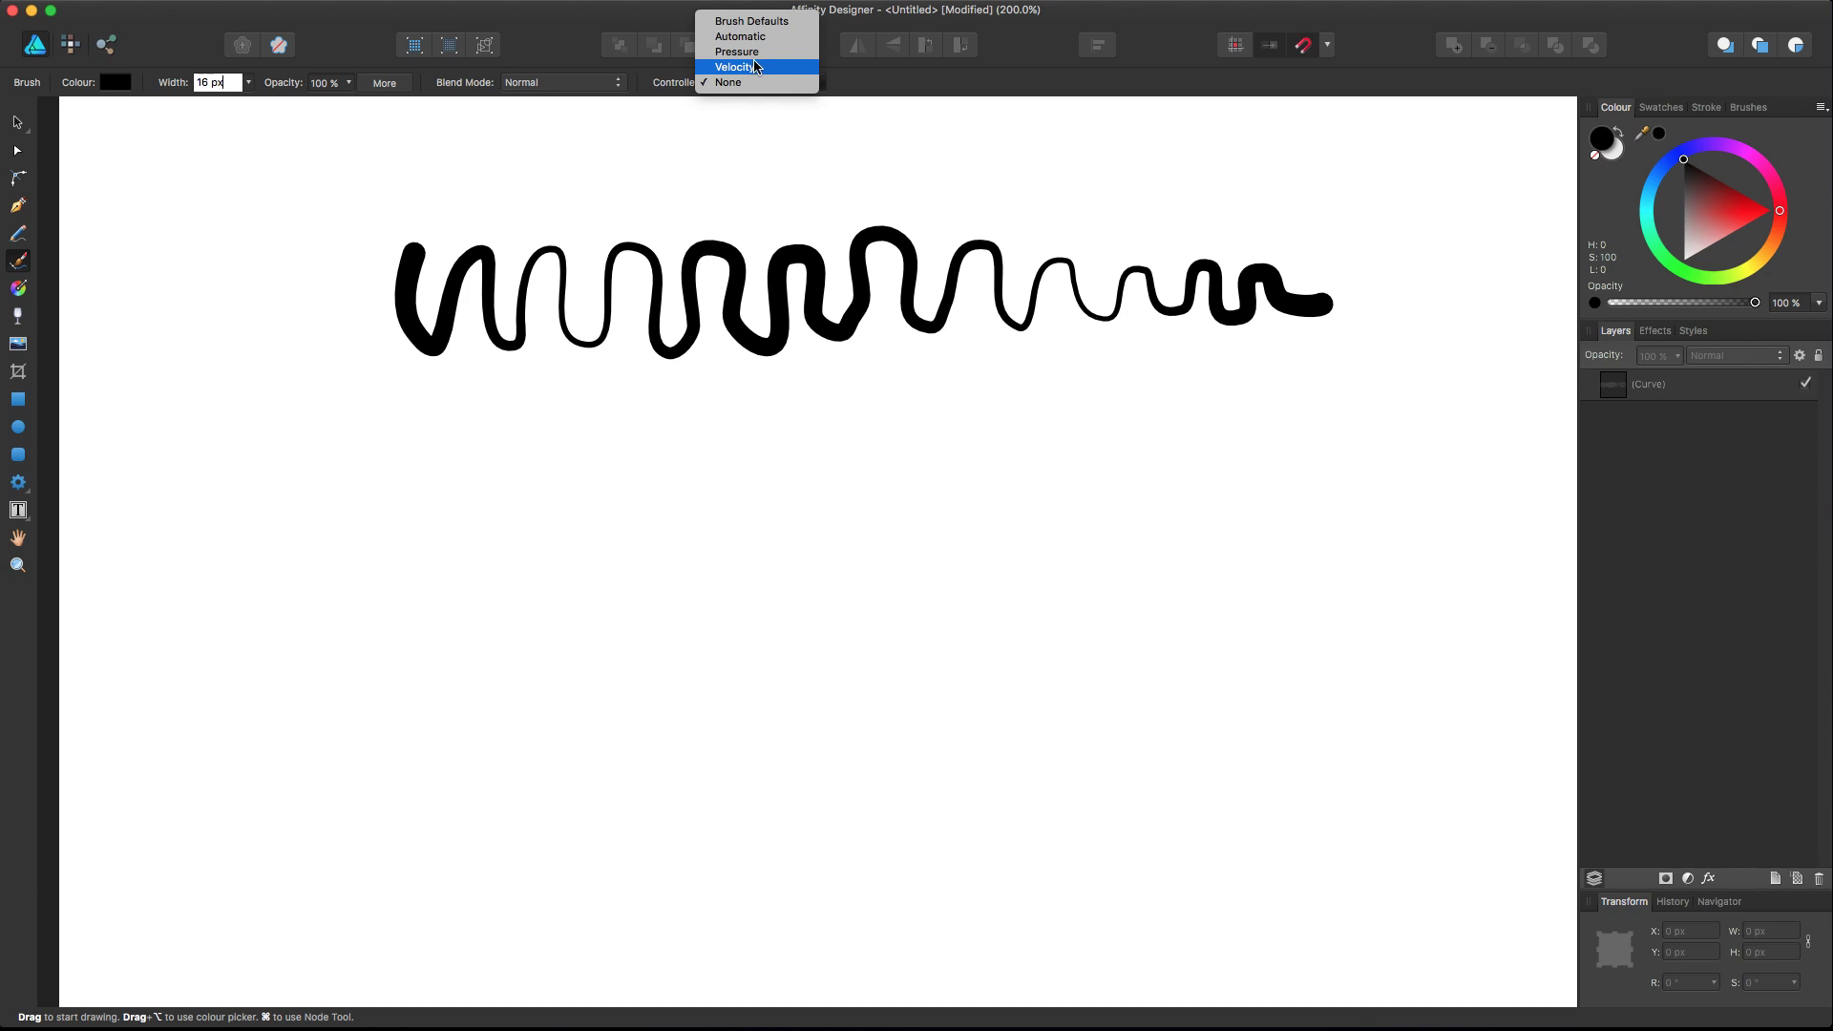
left_click(750, 51)
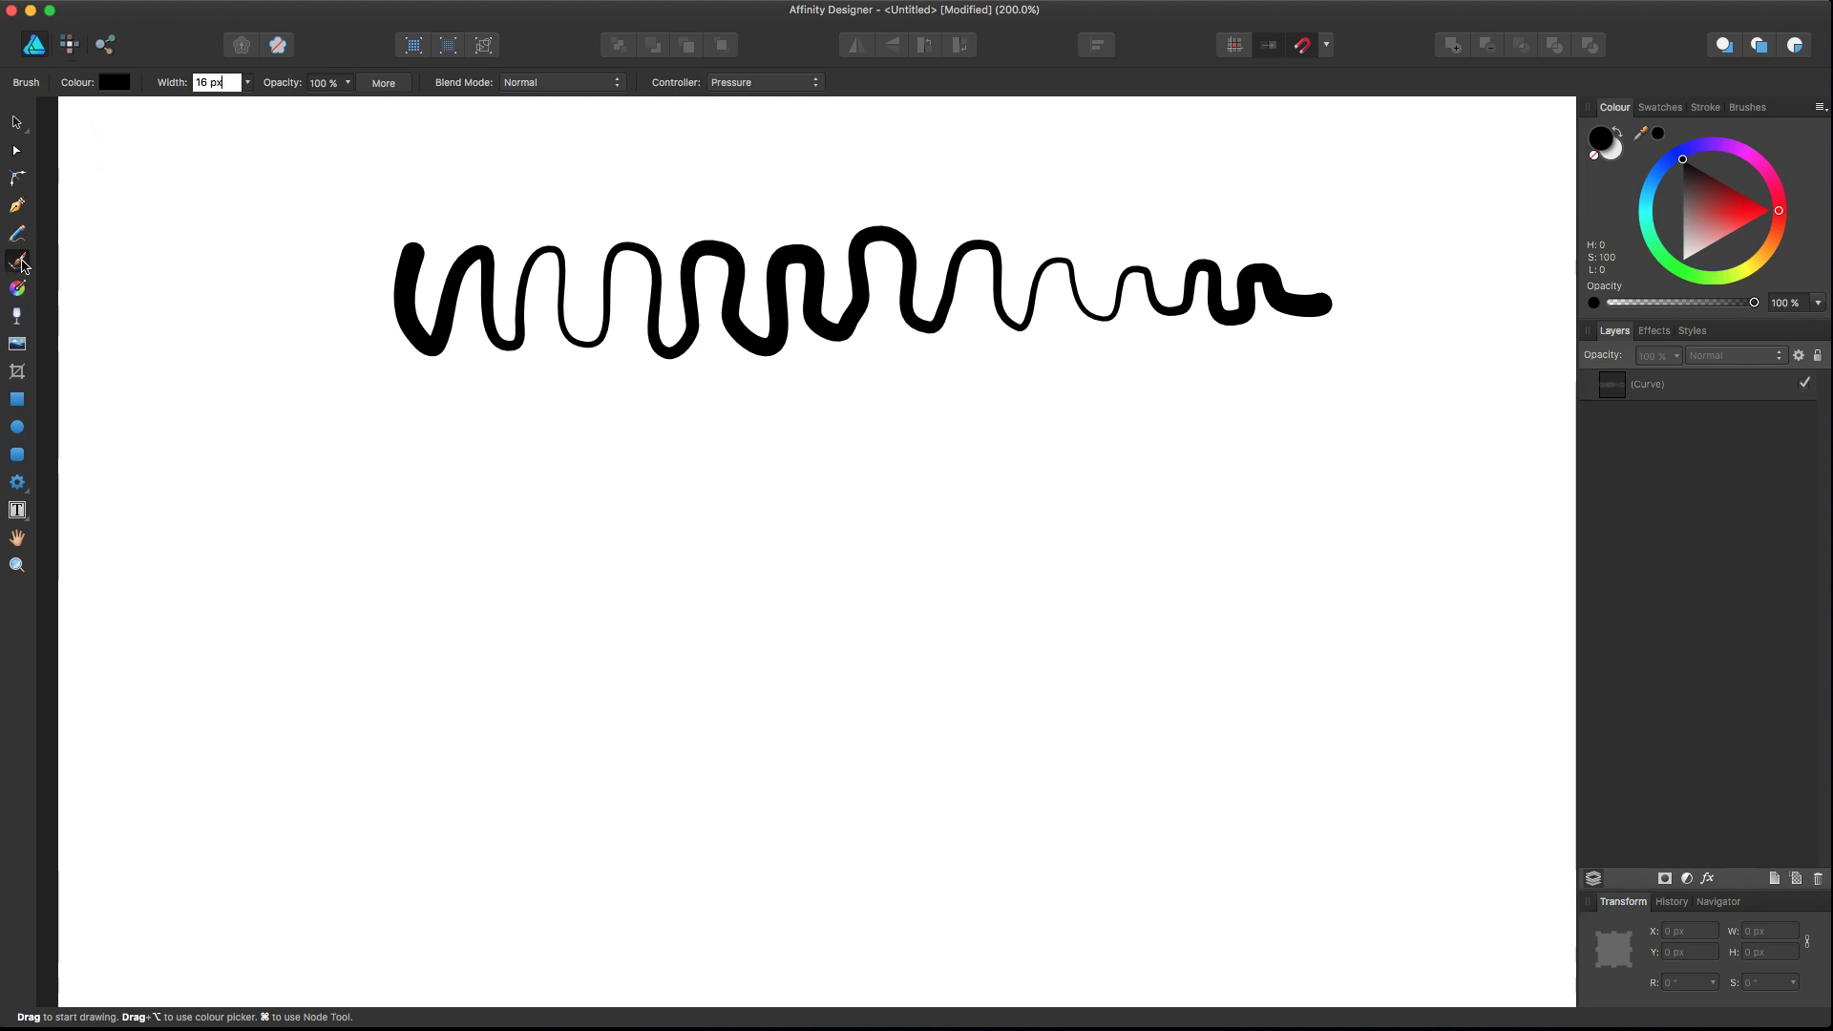
Switch to the Pixel persona and back to Draw, then reselect the brush with B.
left_click(72, 49)
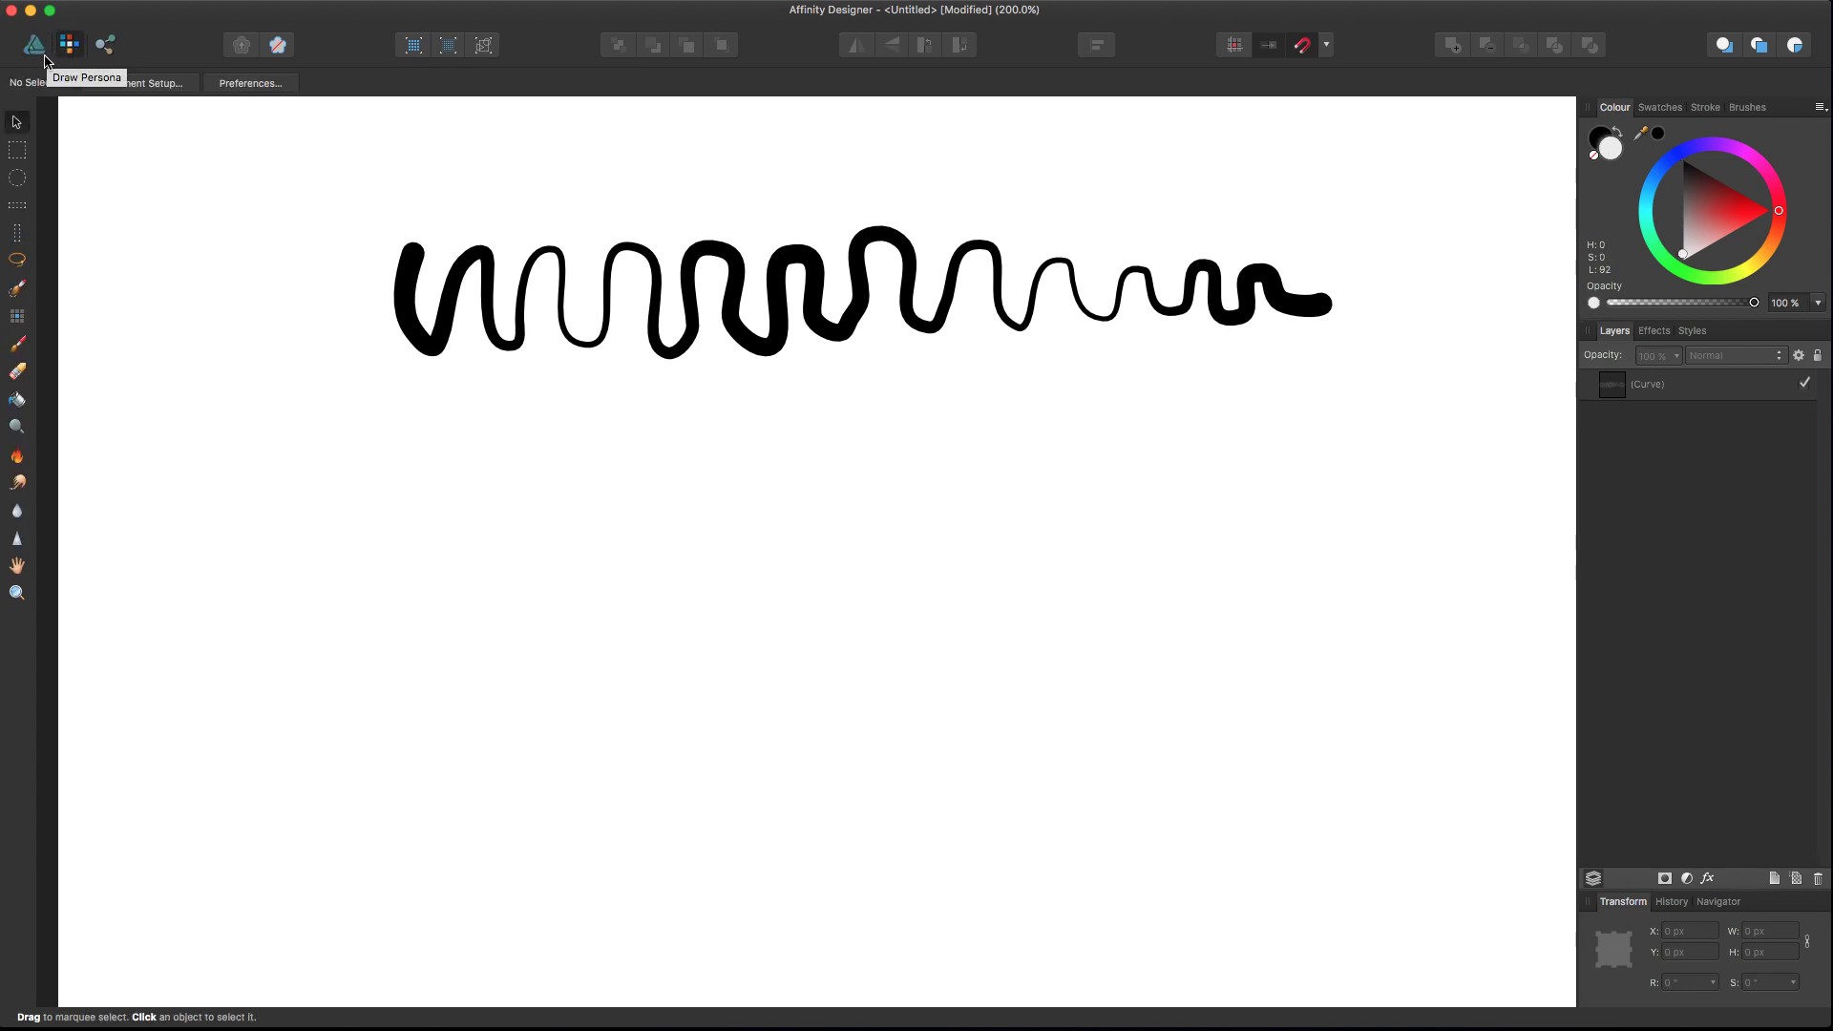
left_click(38, 51)
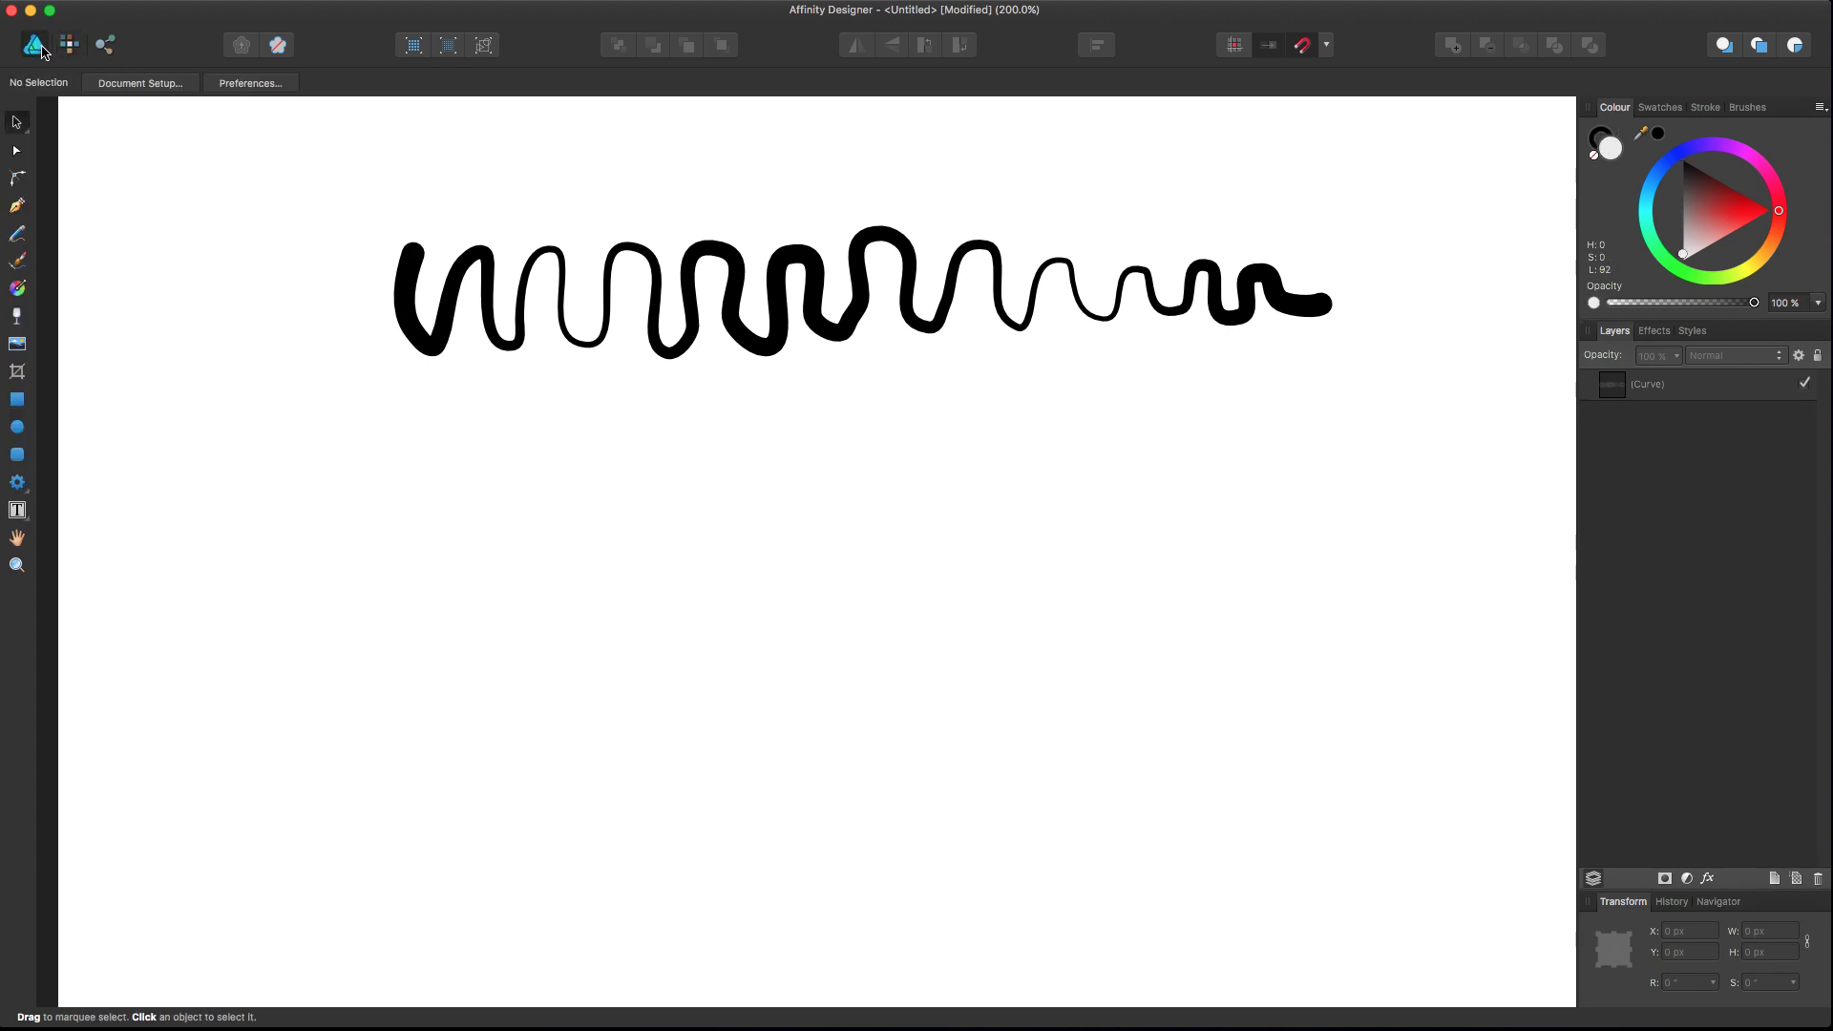
key("b")
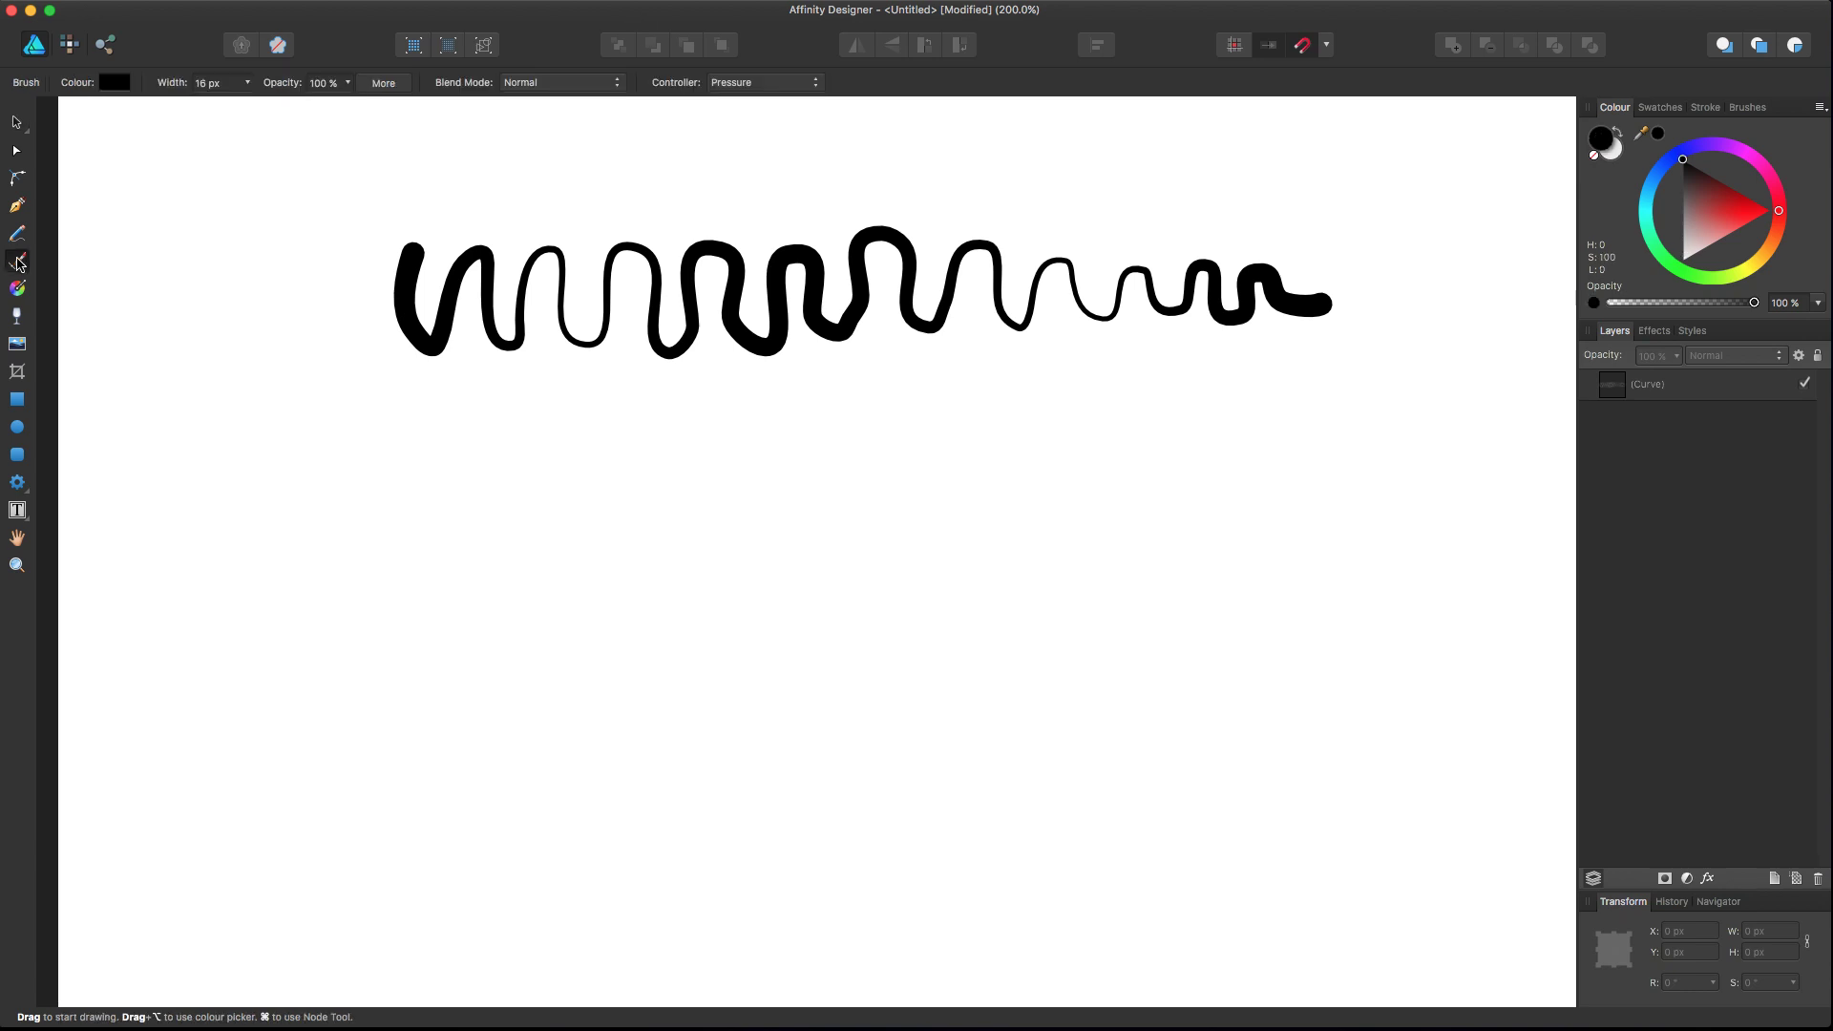
left_click(549, 86)
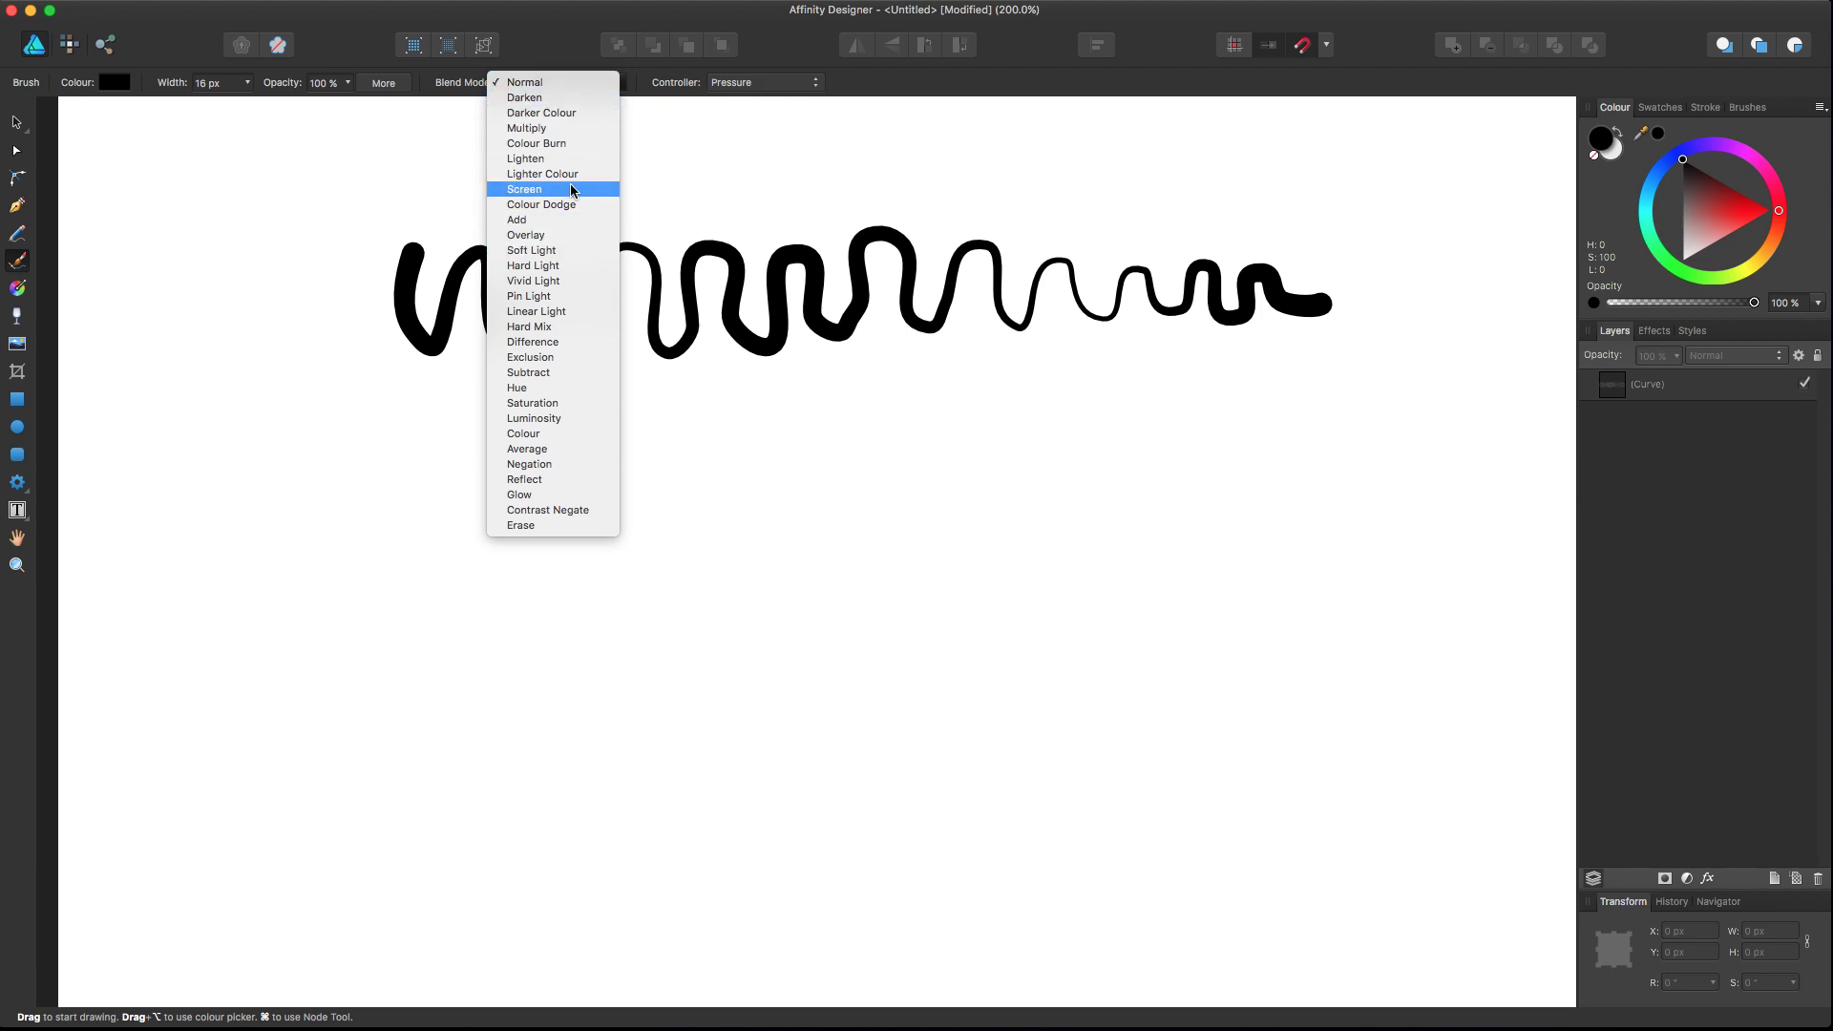
Paint red strokes over the squiggle in Normal, then a zigzag in Add blend mode.
left_click(716, 181)
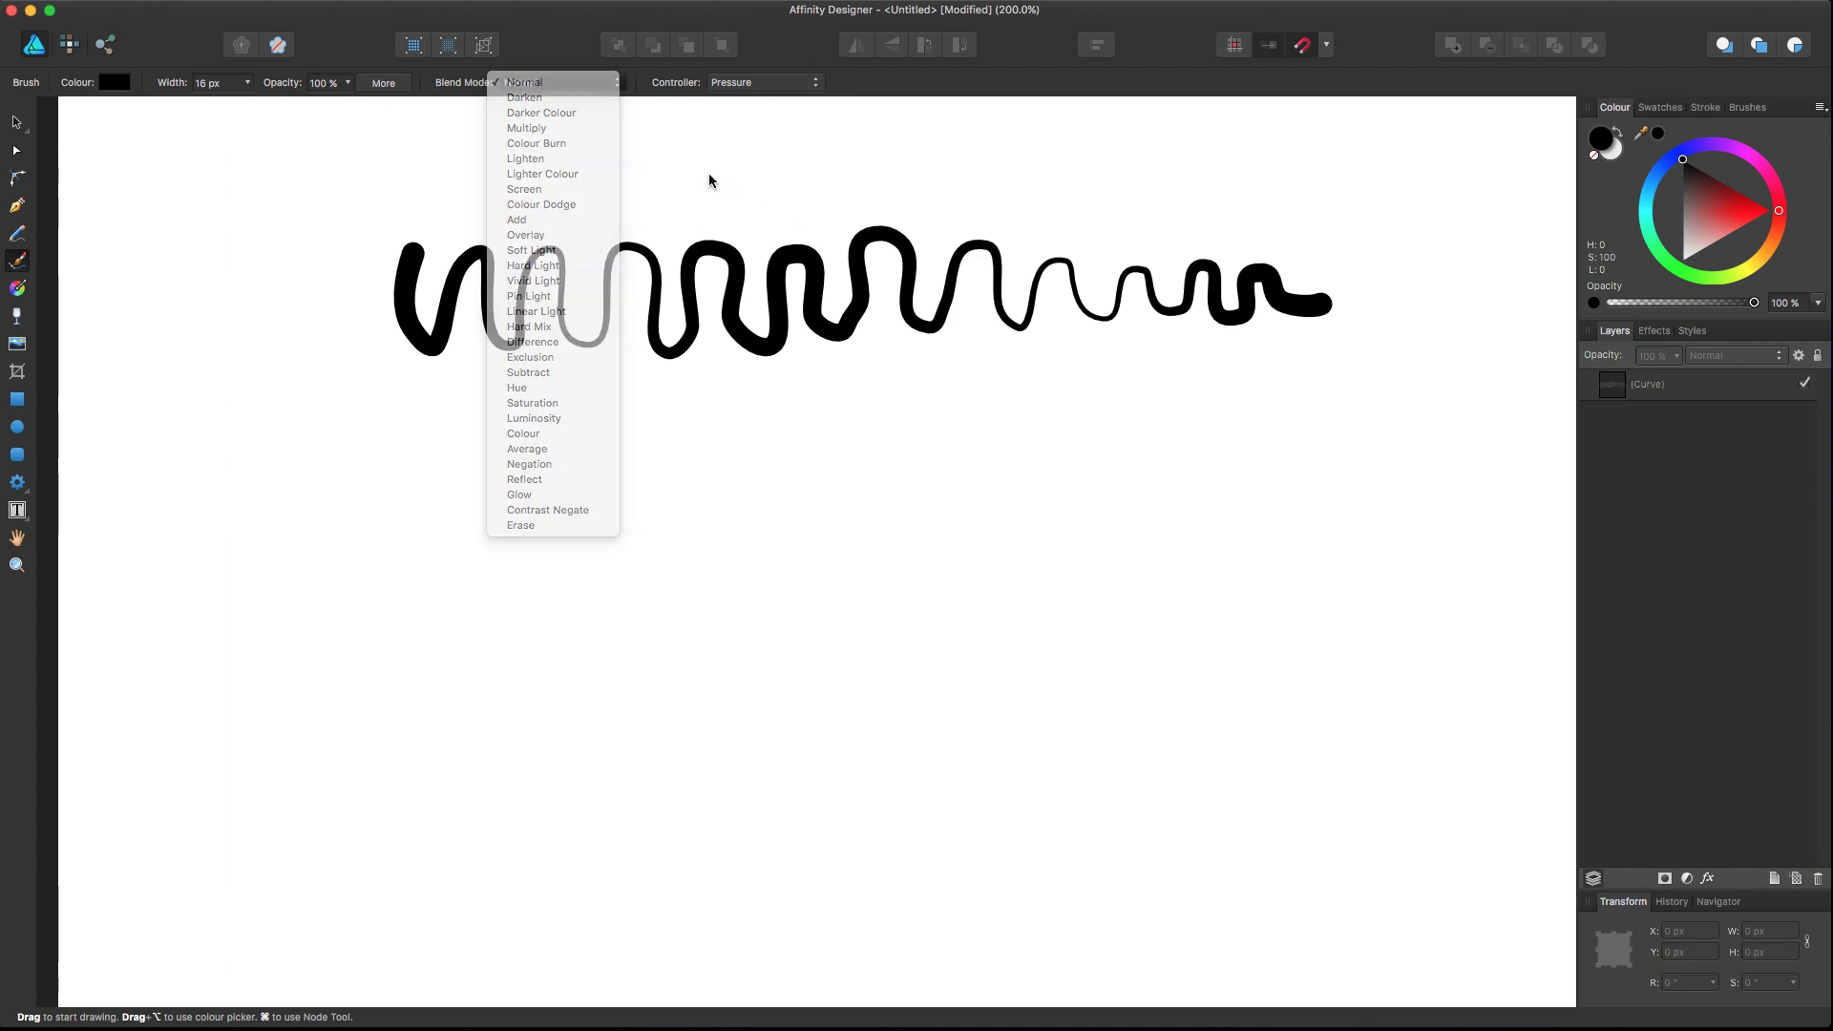
left_click_drag(1742, 222, 1755, 195)
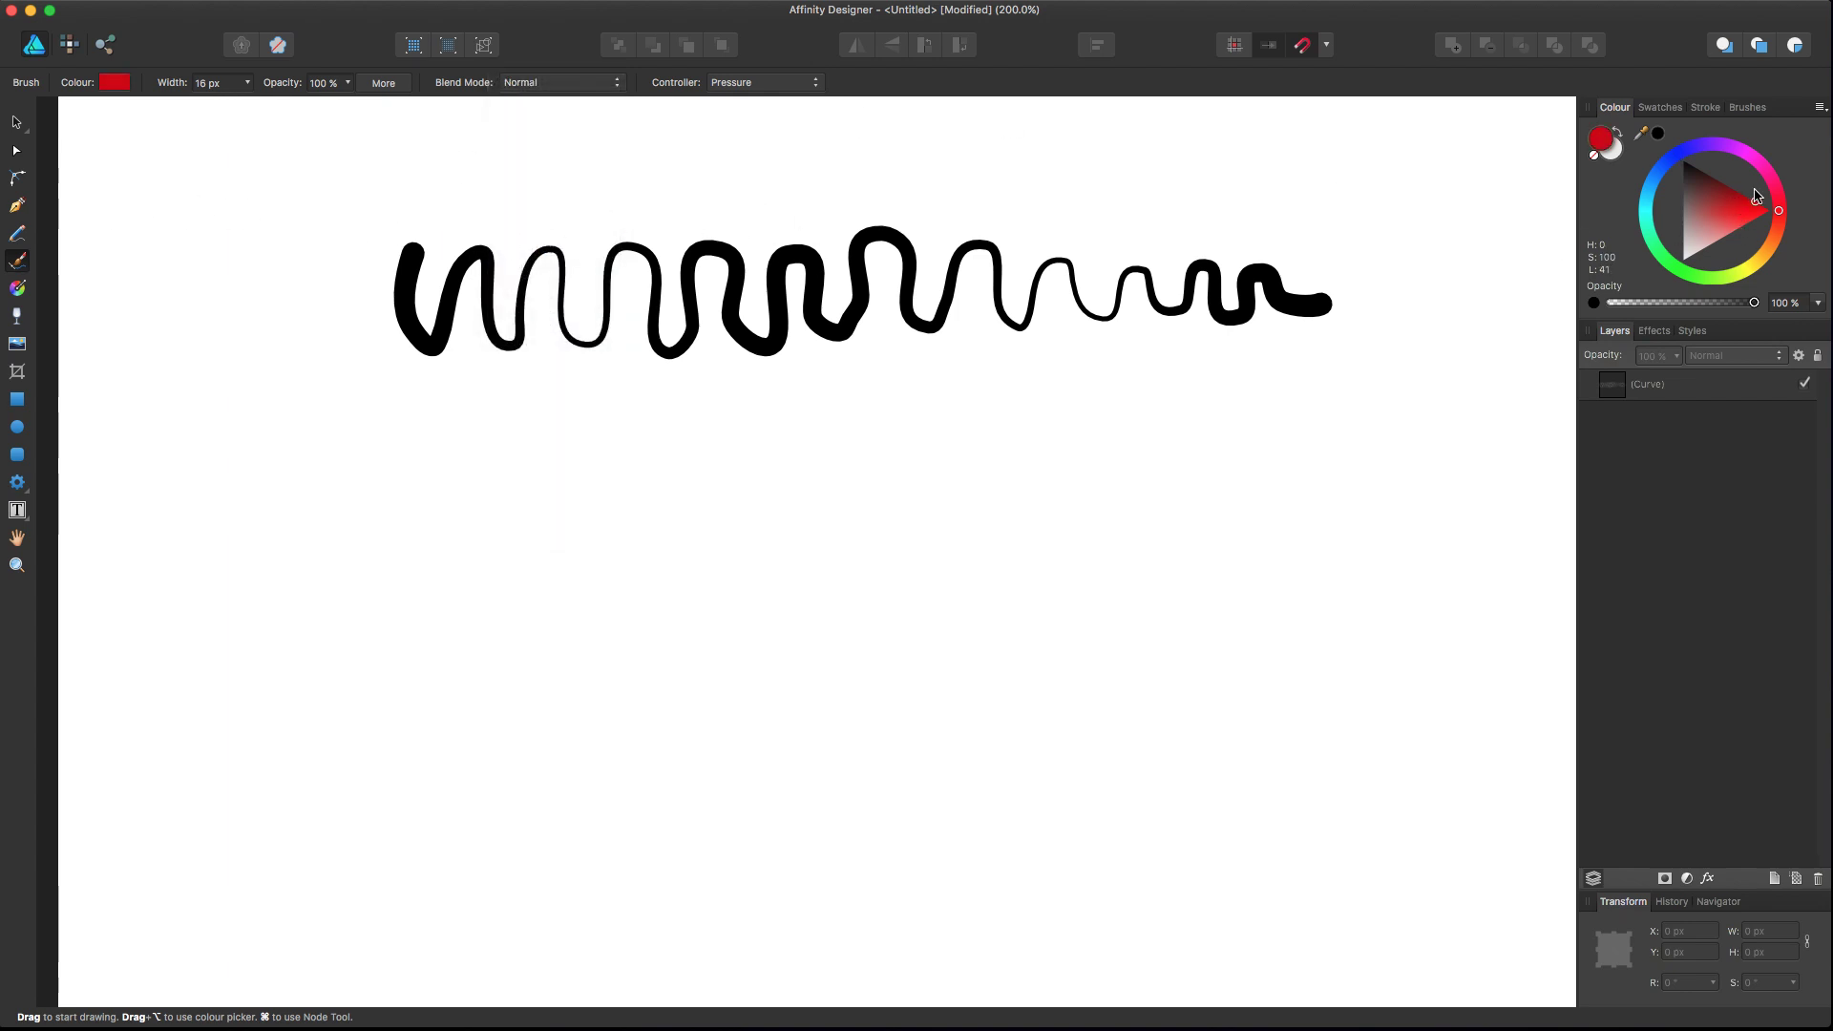
mouse_move(363, 426)
left_mouse_down()
mouse_move(512, 192)
mouse_move(1050, 343)
left_mouse_up()
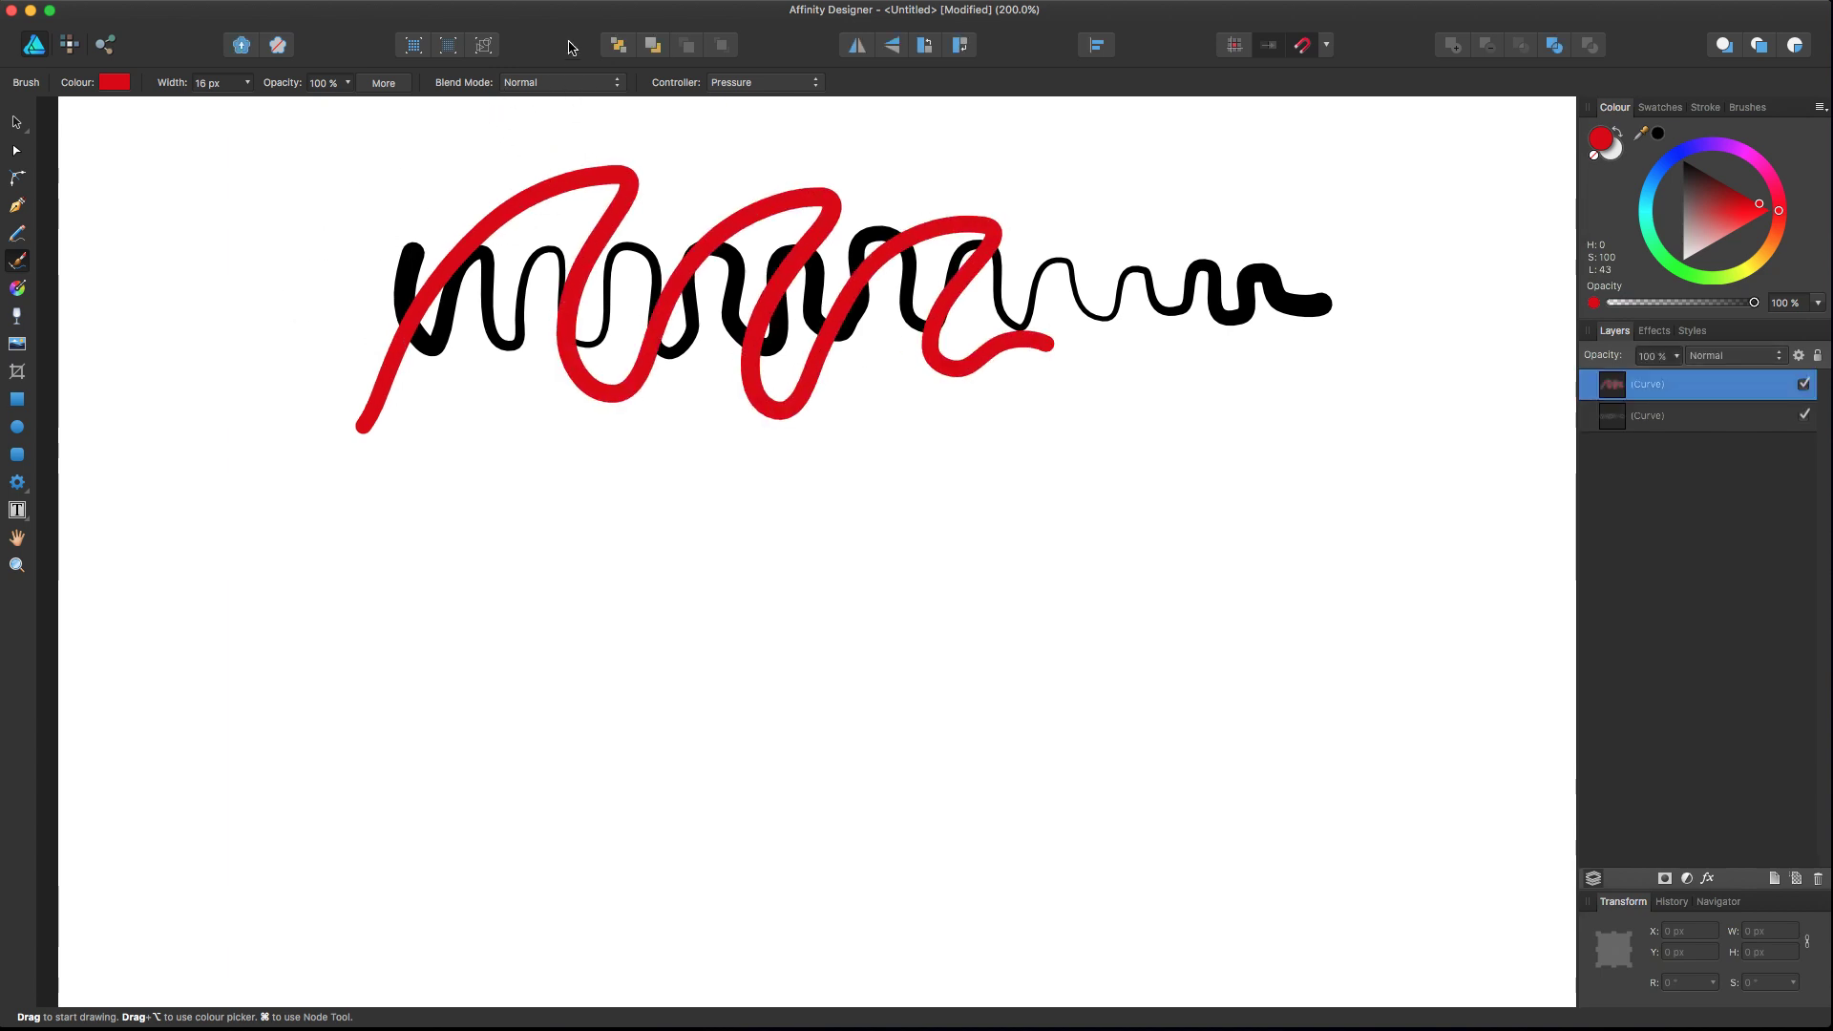
left_click(568, 89)
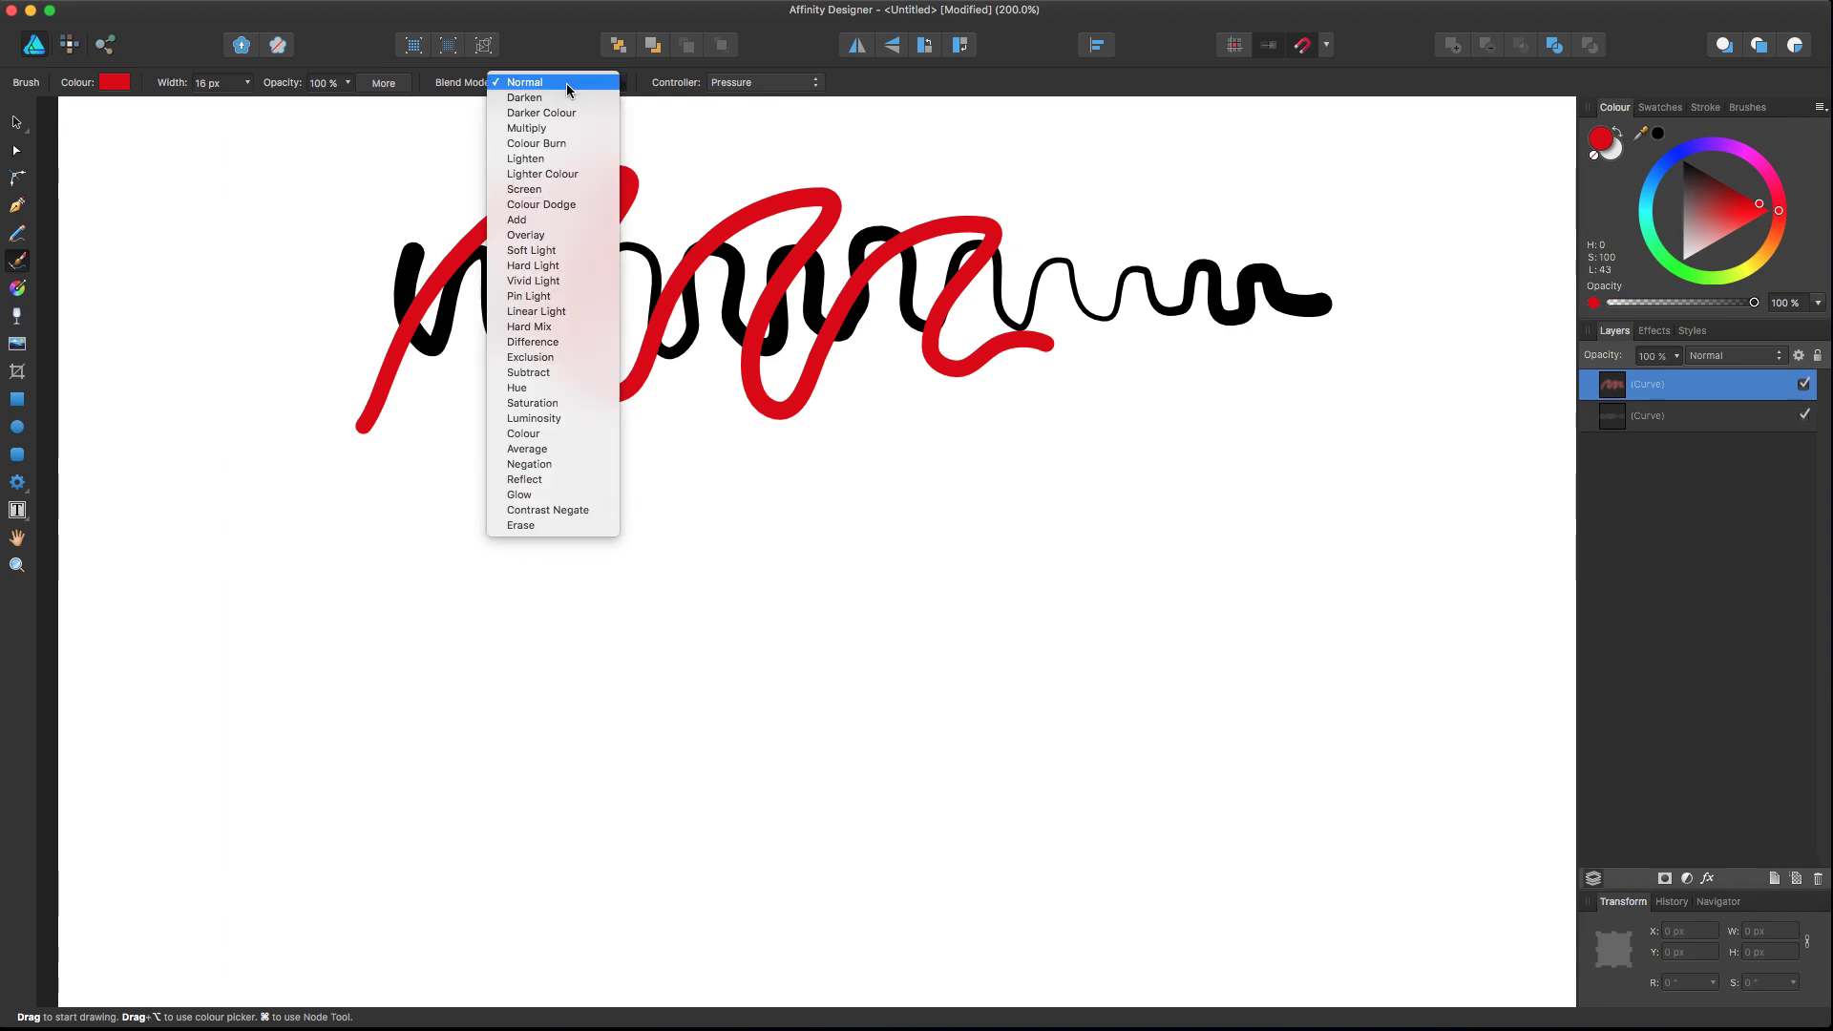
left_click(472, 417)
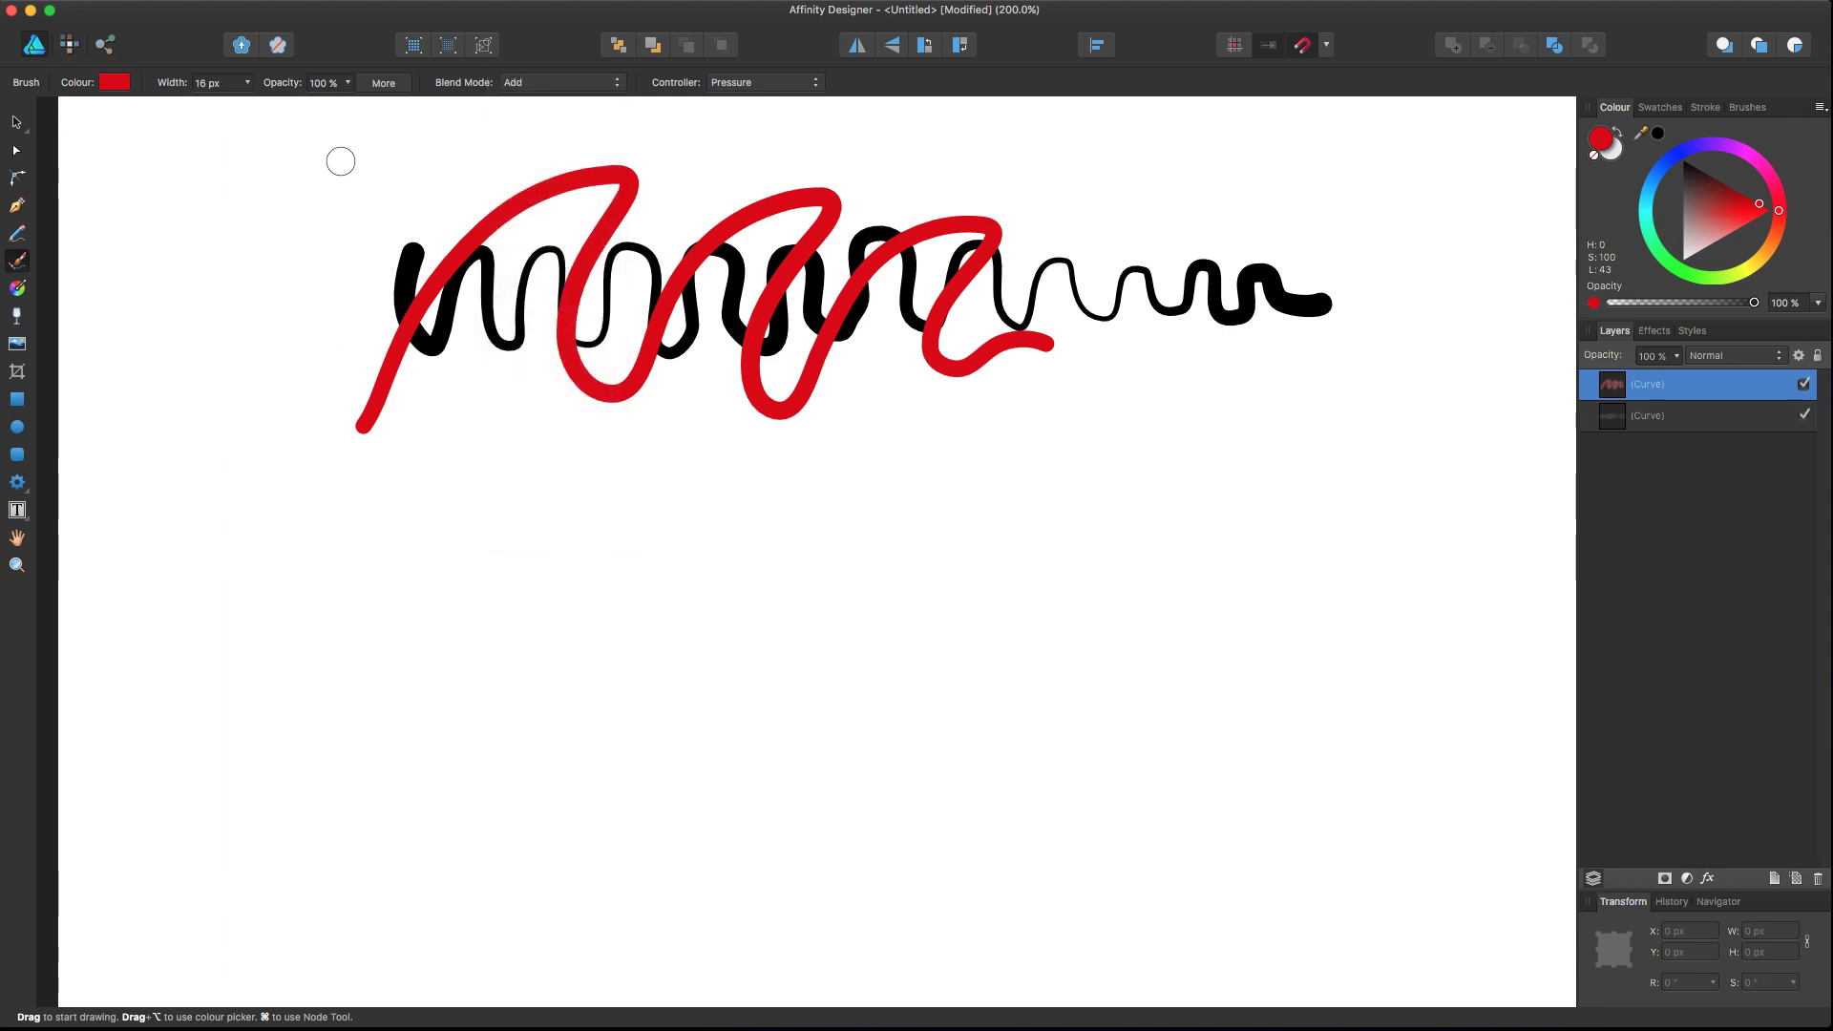
mouse_move(340, 161)
left_mouse_down()
mouse_move(412, 316)
mouse_move(466, 370)
mouse_move(422, 245)
mouse_move(490, 347)
mouse_move(465, 271)
mouse_move(500, 259)
mouse_move(507, 210)
mouse_move(559, 196)
left_mouse_up()
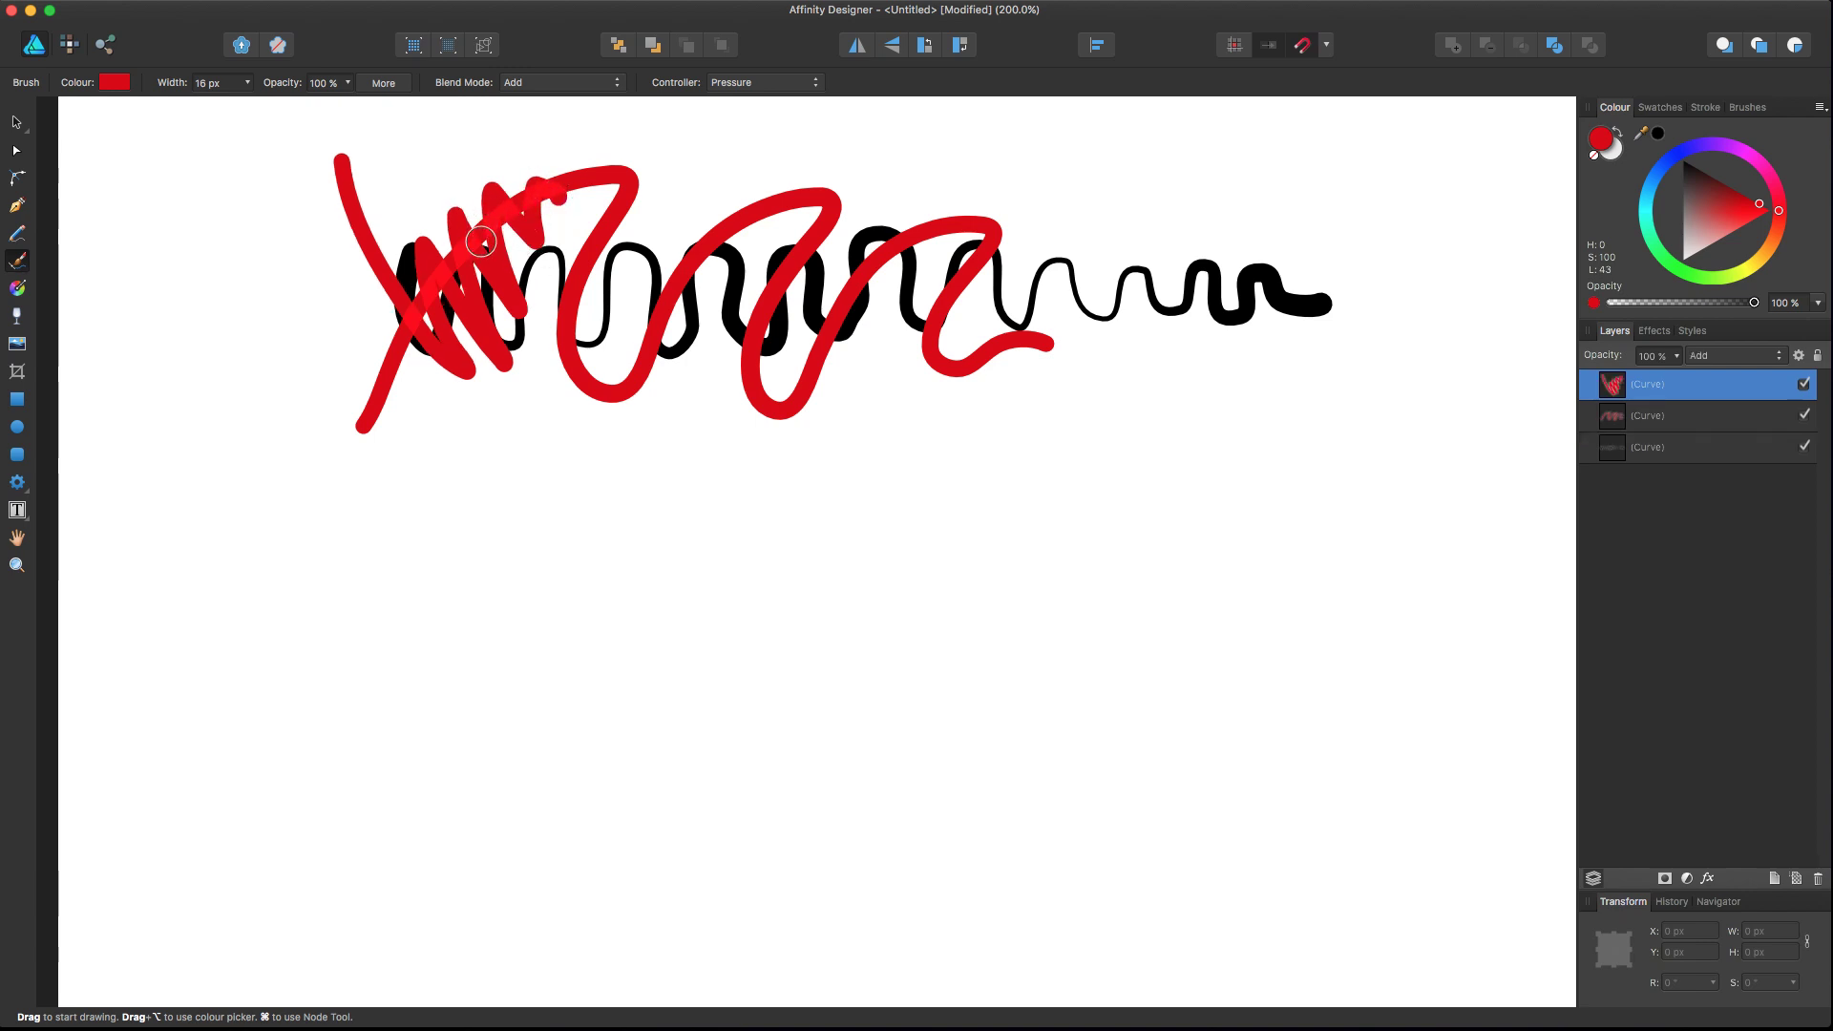
Paint a red Multiply stroke over the squiggle's middle.
left_click(563, 83)
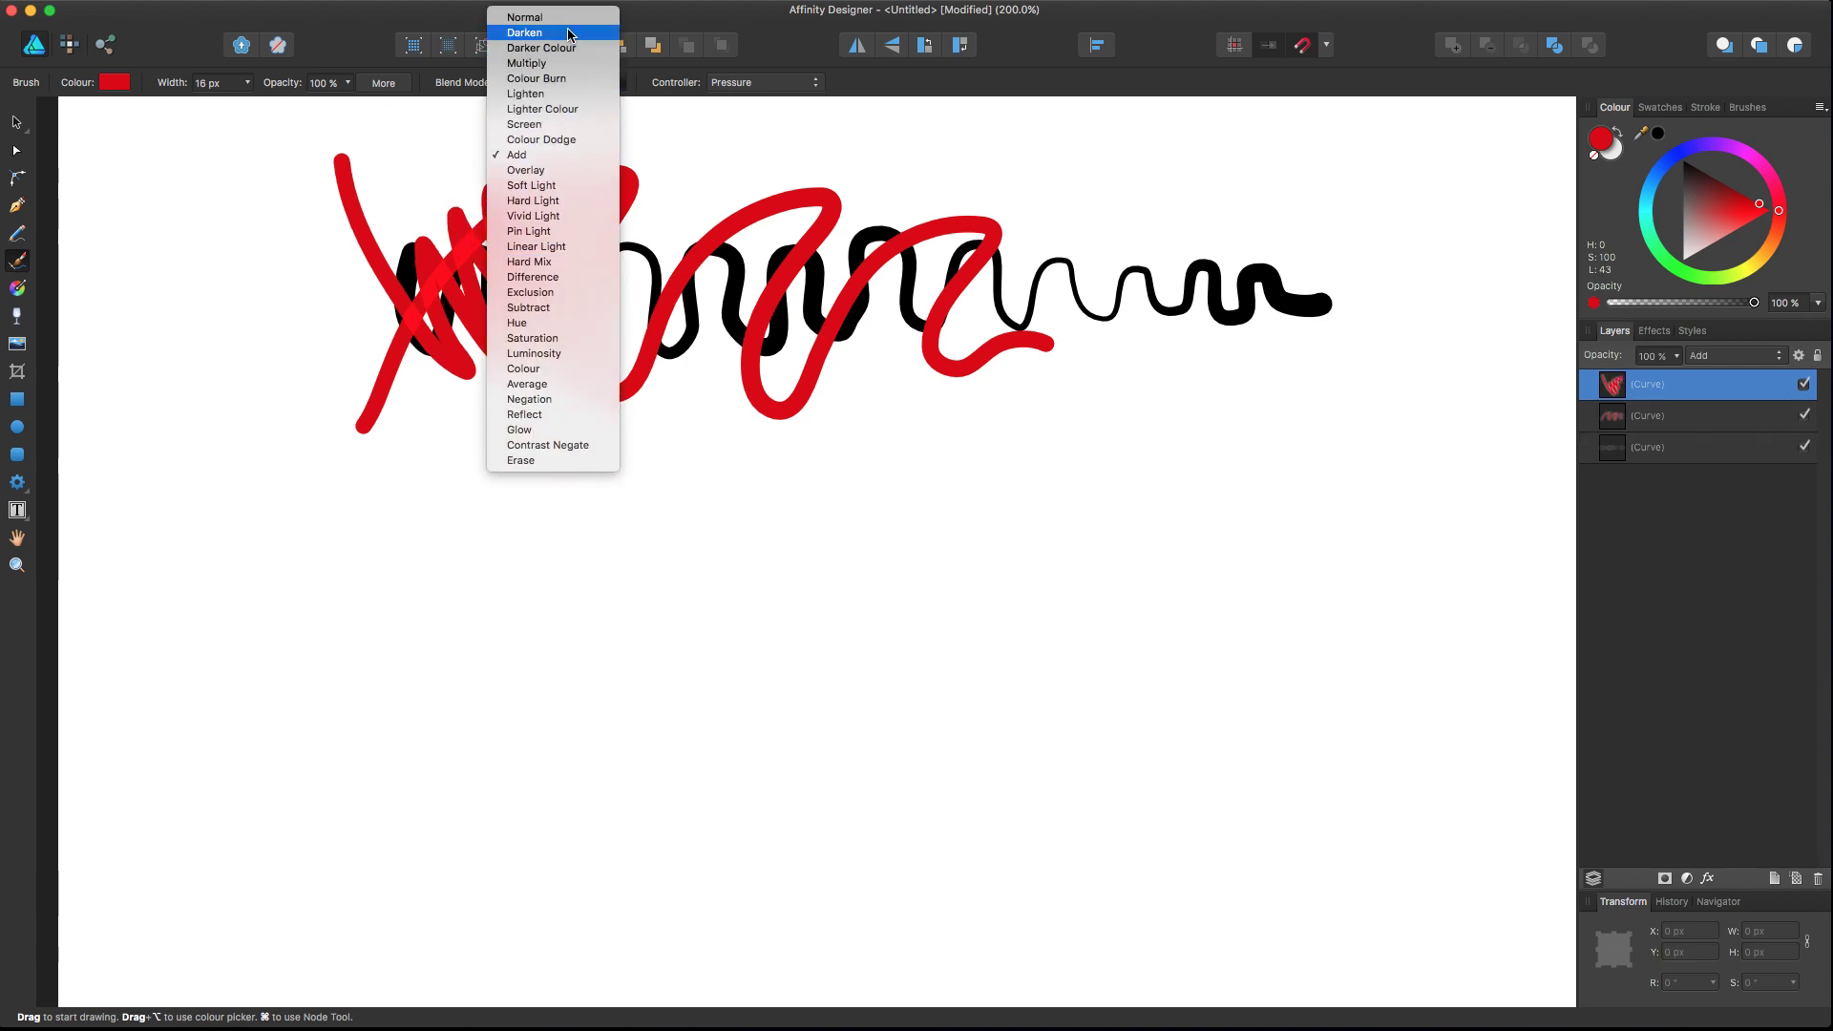
left_click(553, 78)
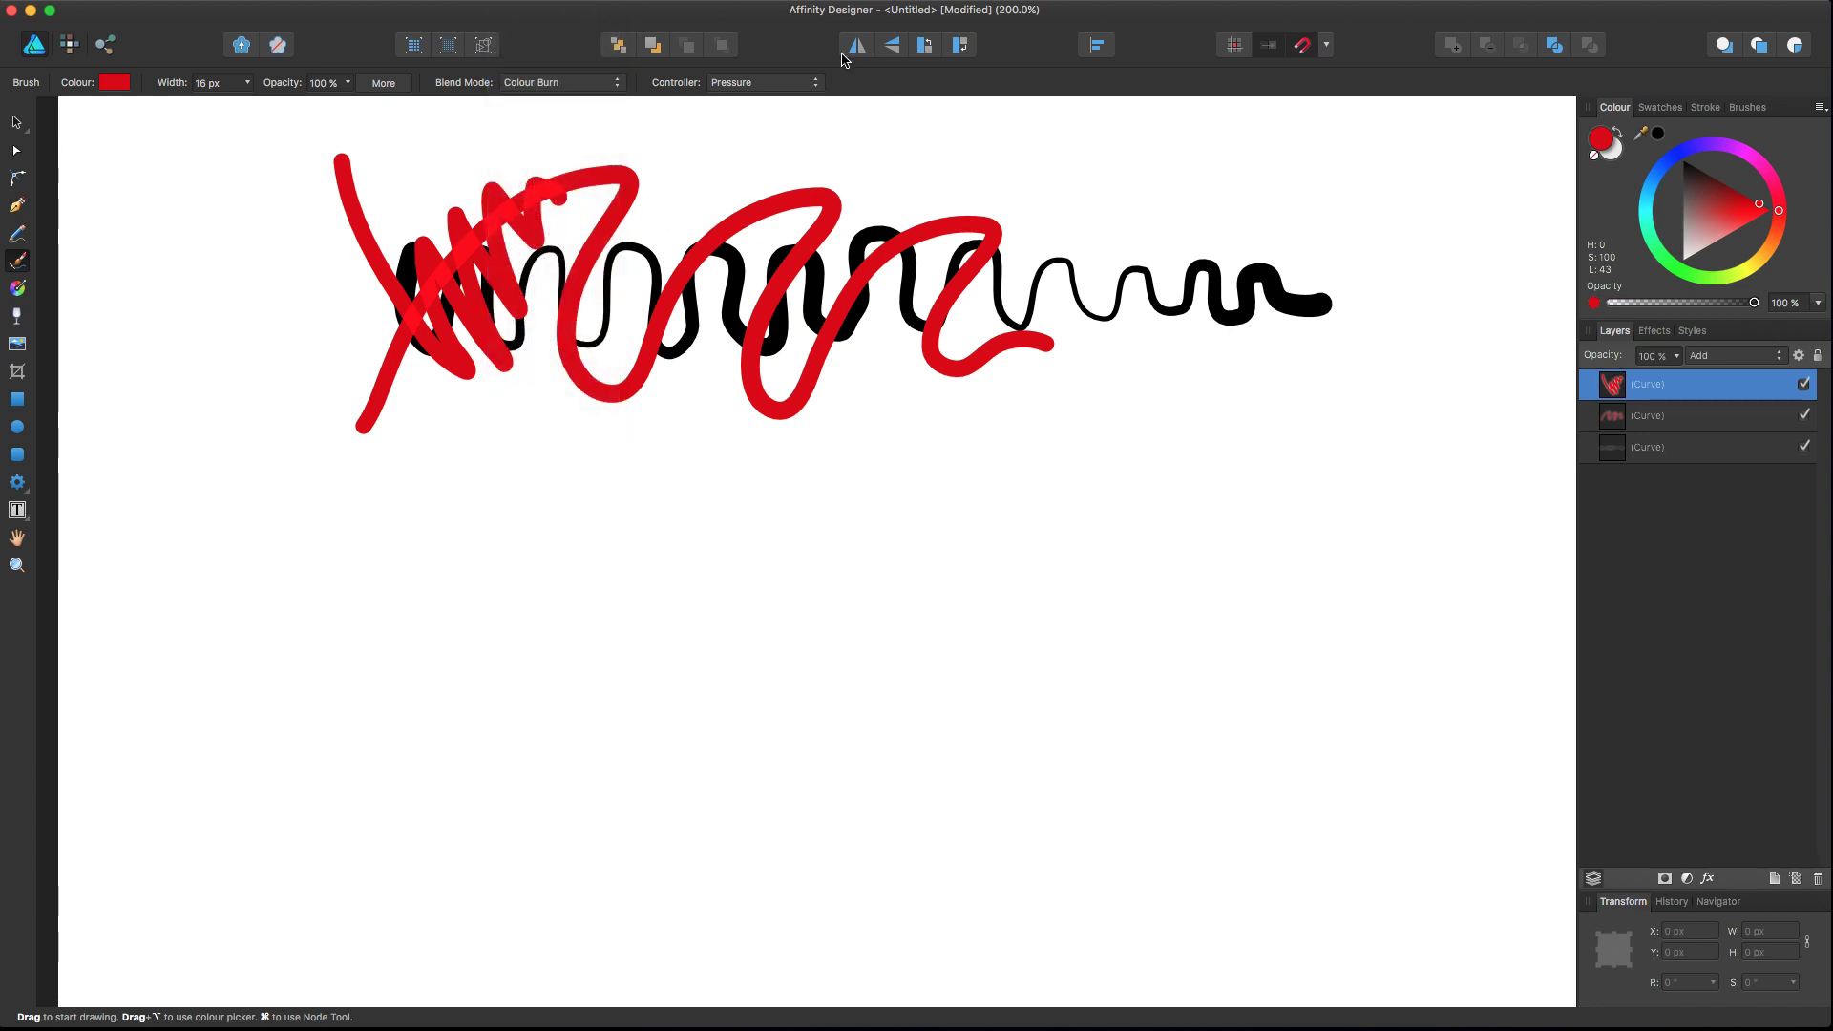
left_click(554, 83)
mouse_move(720, 163)
left_mouse_down()
mouse_move(685, 302)
mouse_move(751, 210)
mouse_move(727, 350)
mouse_move(815, 204)
mouse_move(806, 284)
mouse_move(854, 184)
mouse_move(848, 283)
mouse_move(884, 241)
mouse_move(928, 240)
mouse_move(939, 351)
mouse_move(985, 213)
mouse_move(973, 296)
mouse_move(1050, 355)
left_mouse_up()
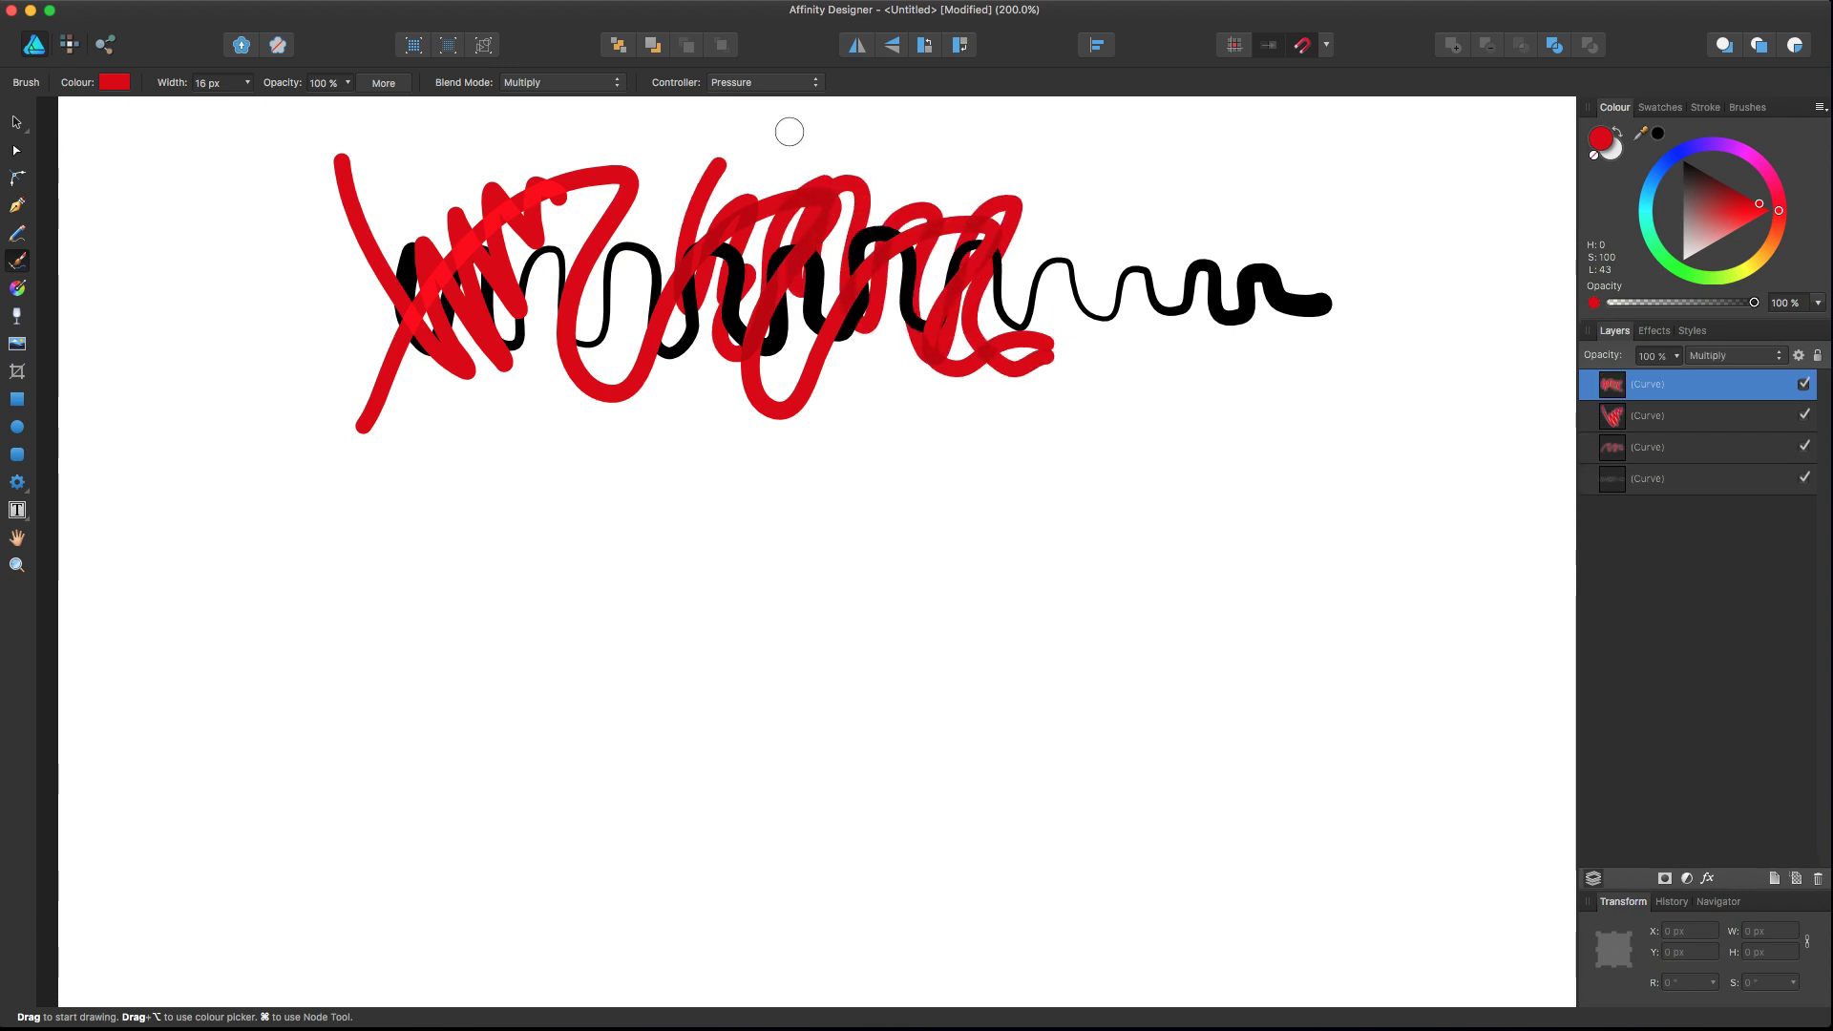
Lower the brush opacity to 49% and paint a pale red stroke.
left_click(347, 82)
left_click_drag(352, 107, 265, 109)
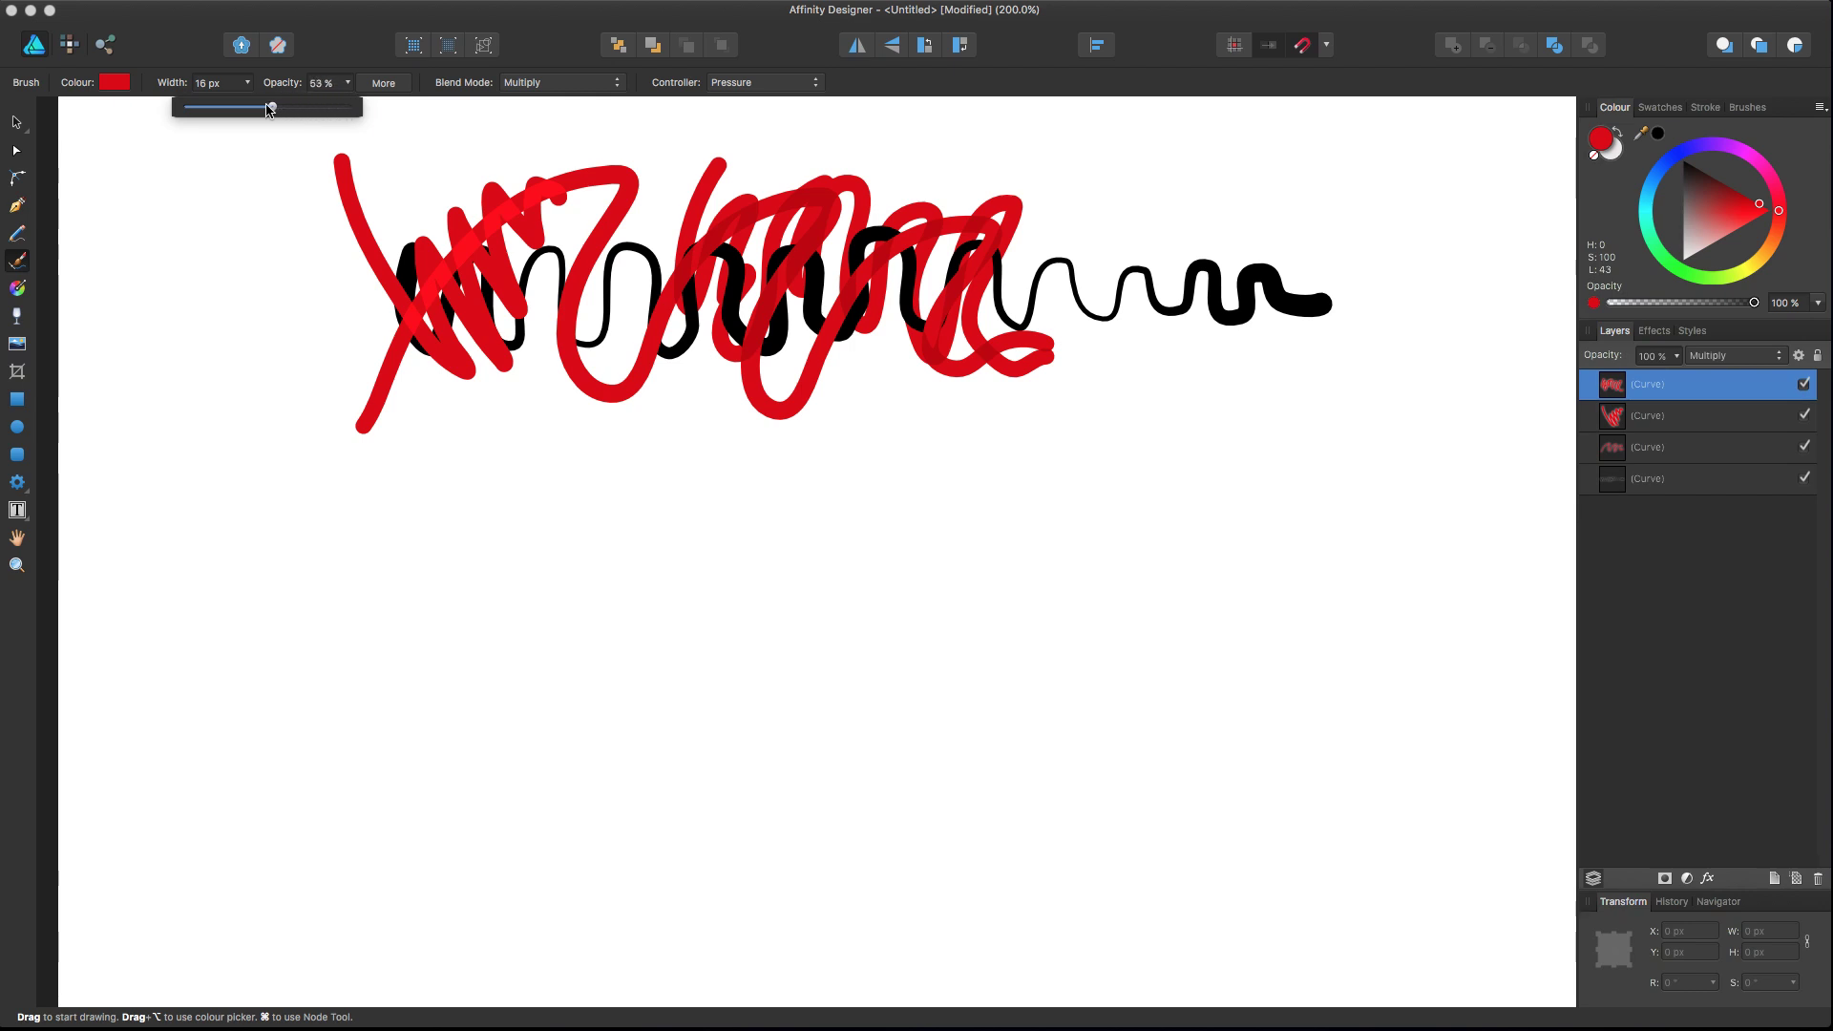
mouse_move(472, 148)
left_mouse_down()
mouse_move(409, 381)
mouse_move(525, 161)
mouse_move(515, 246)
mouse_move(619, 289)
mouse_move(766, 200)
mouse_move(759, 390)
mouse_move(980, 173)
mouse_move(920, 385)
mouse_move(1131, 215)
mouse_move(1099, 303)
mouse_move(1164, 279)
mouse_move(1233, 312)
mouse_move(1212, 295)
mouse_move(1251, 346)
left_mouse_up()
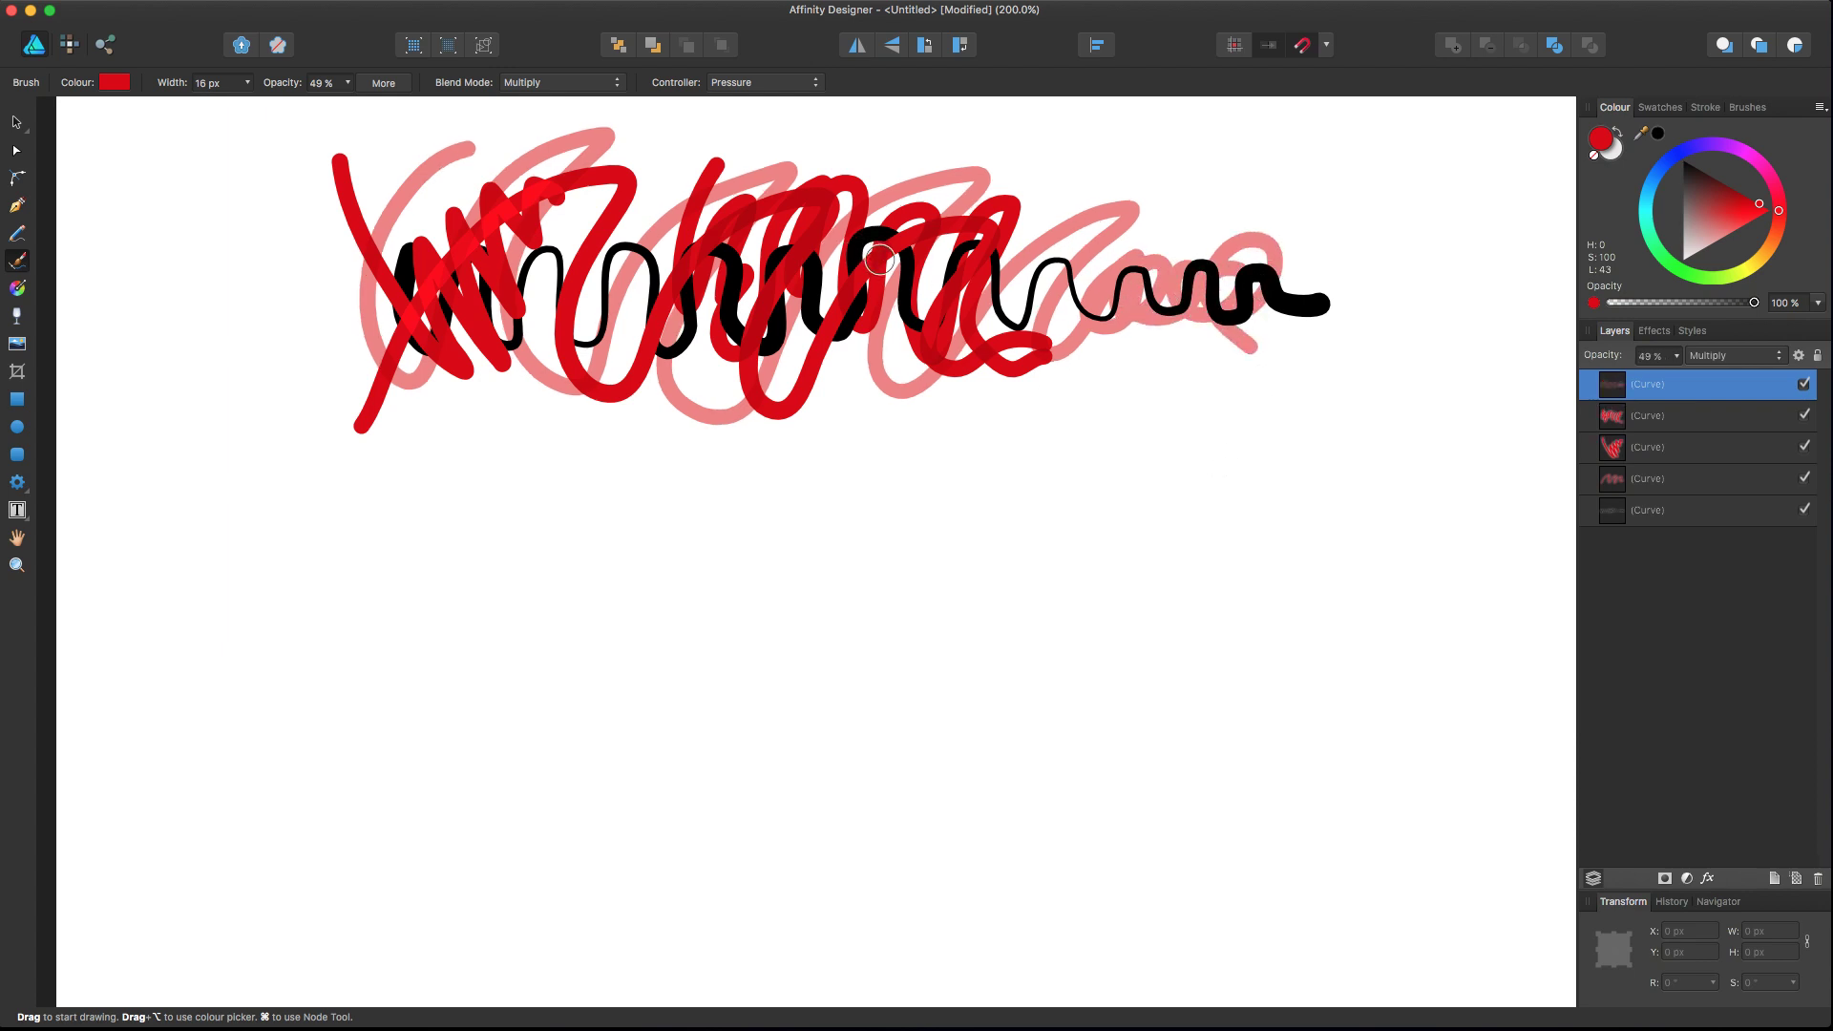
key("v")
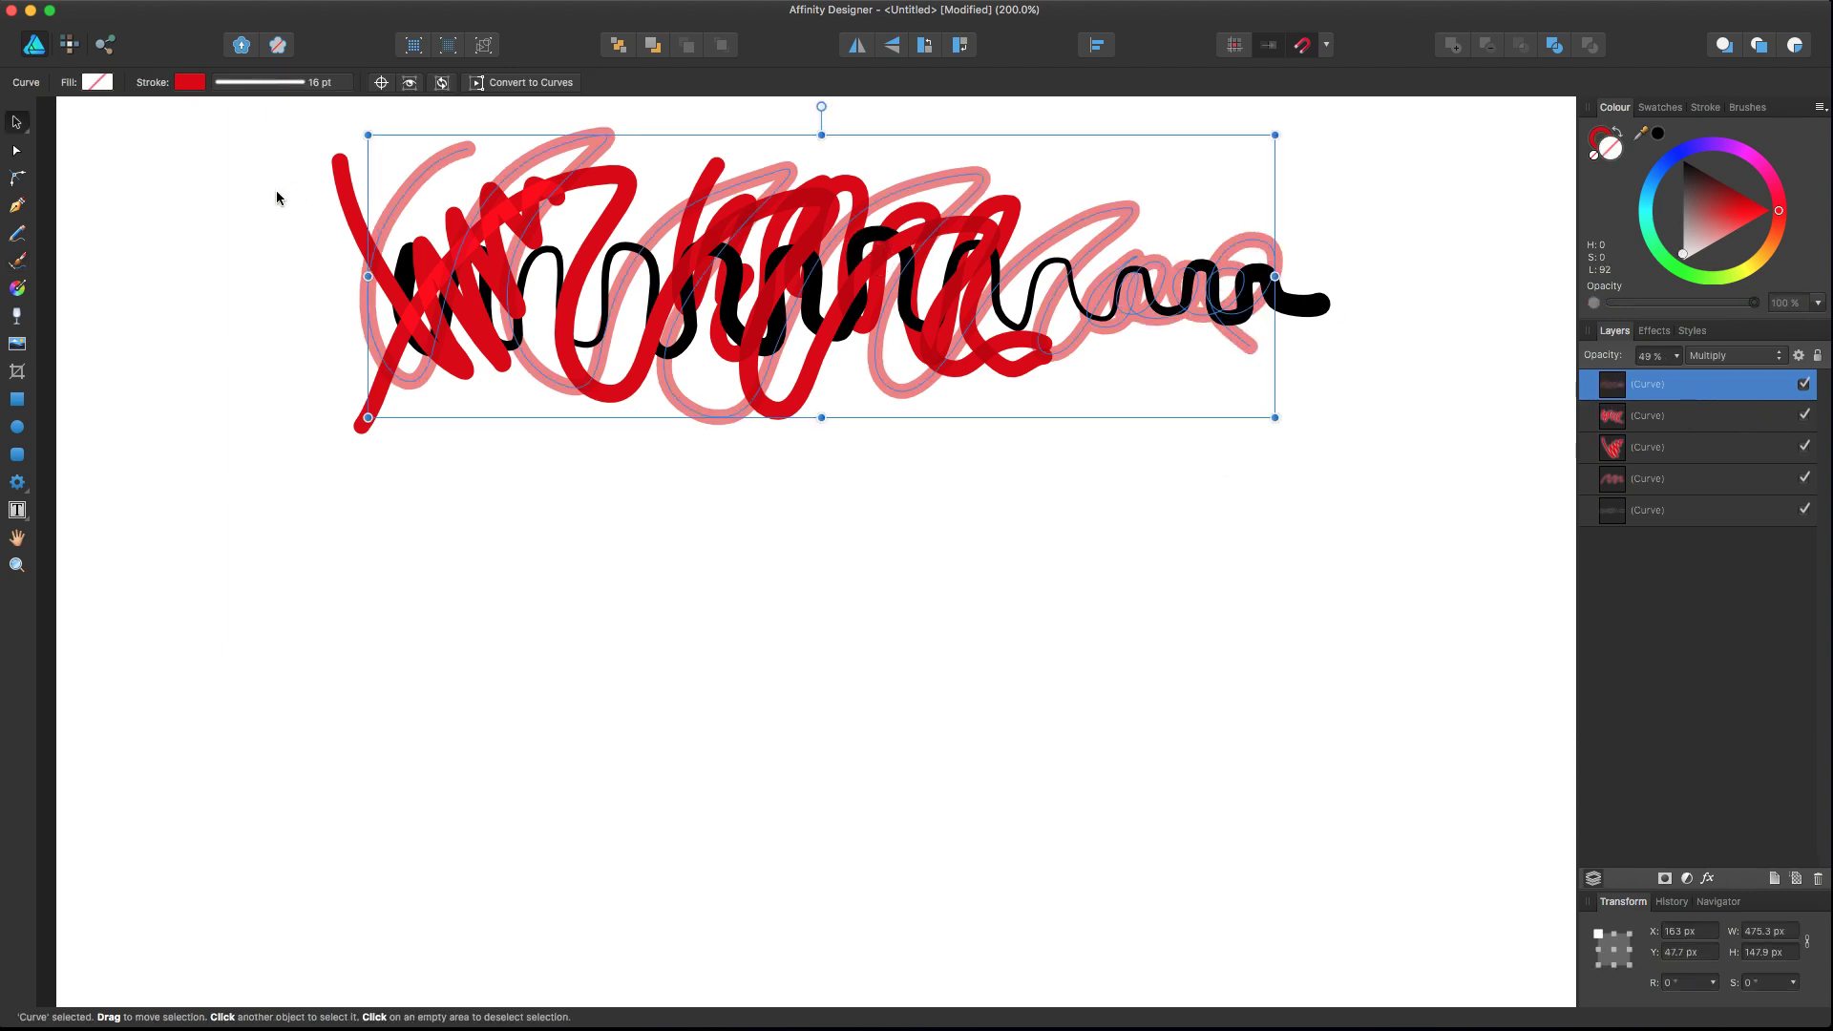
Select the top pale red curve and check its blend mode, leaving it unchanged.
left_click(110, 285)
key("b")
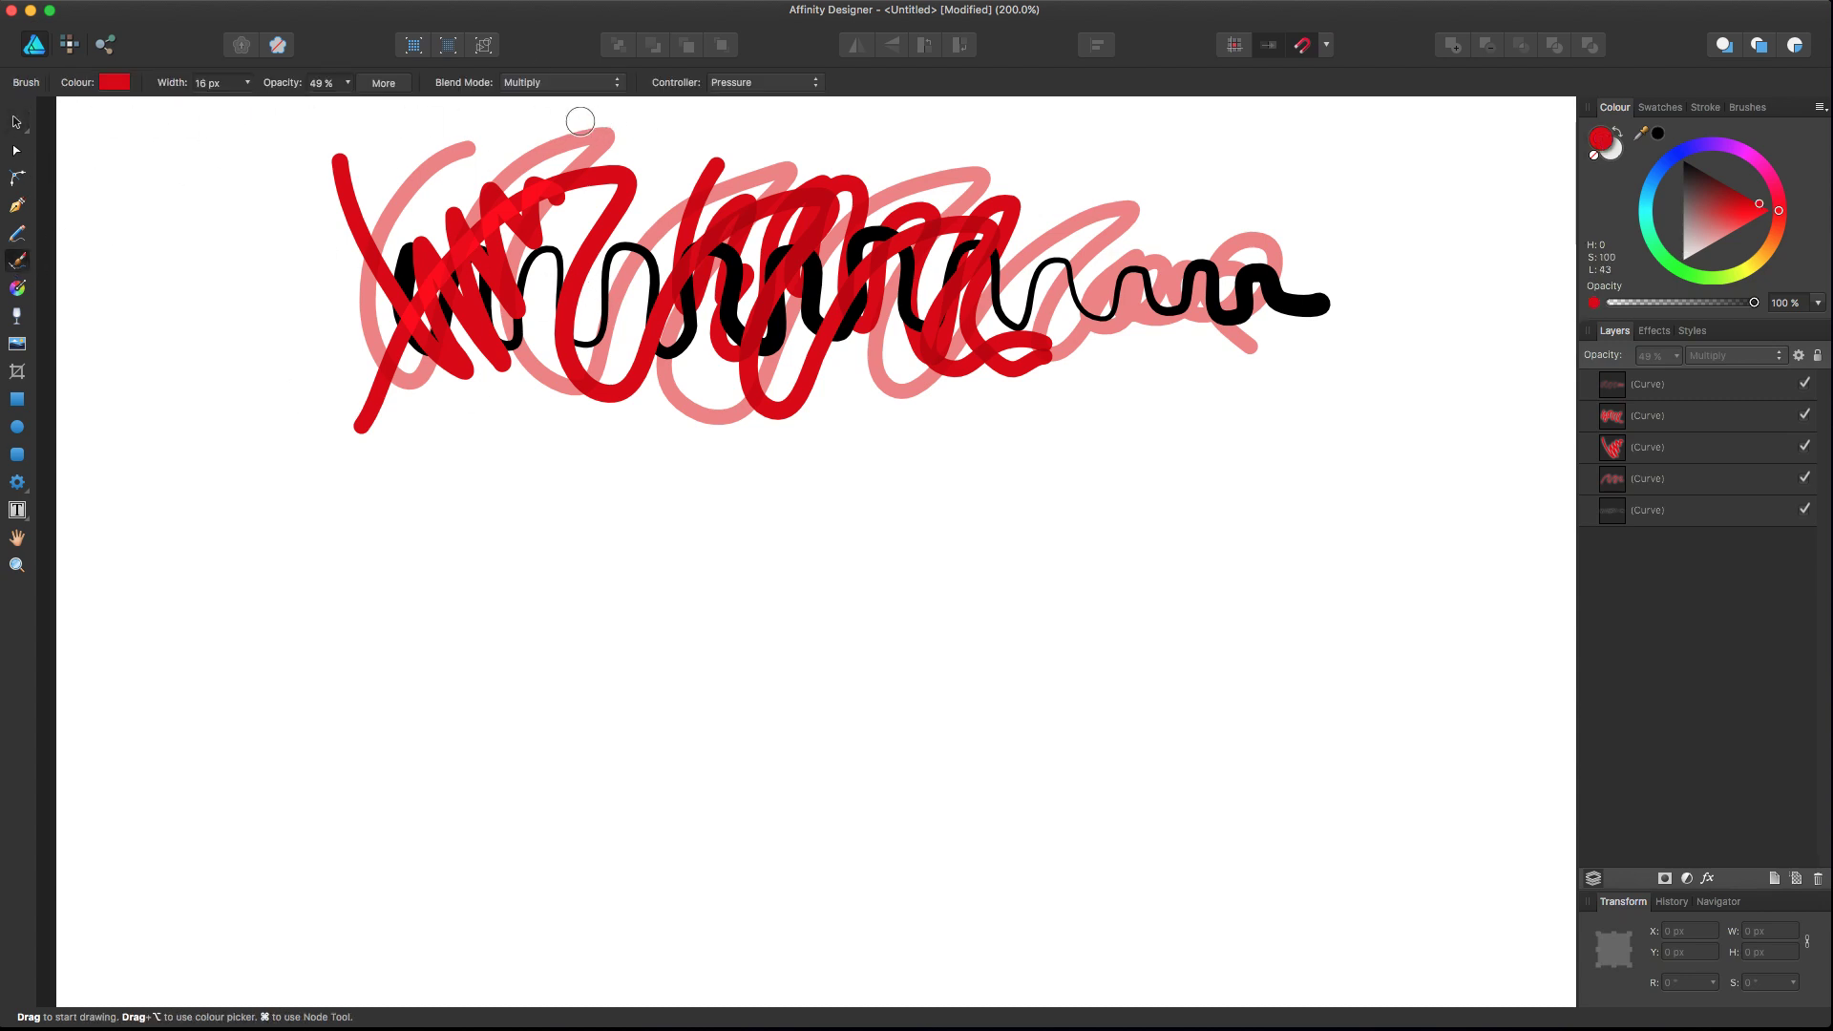
left_click(16, 122)
left_click(426, 184)
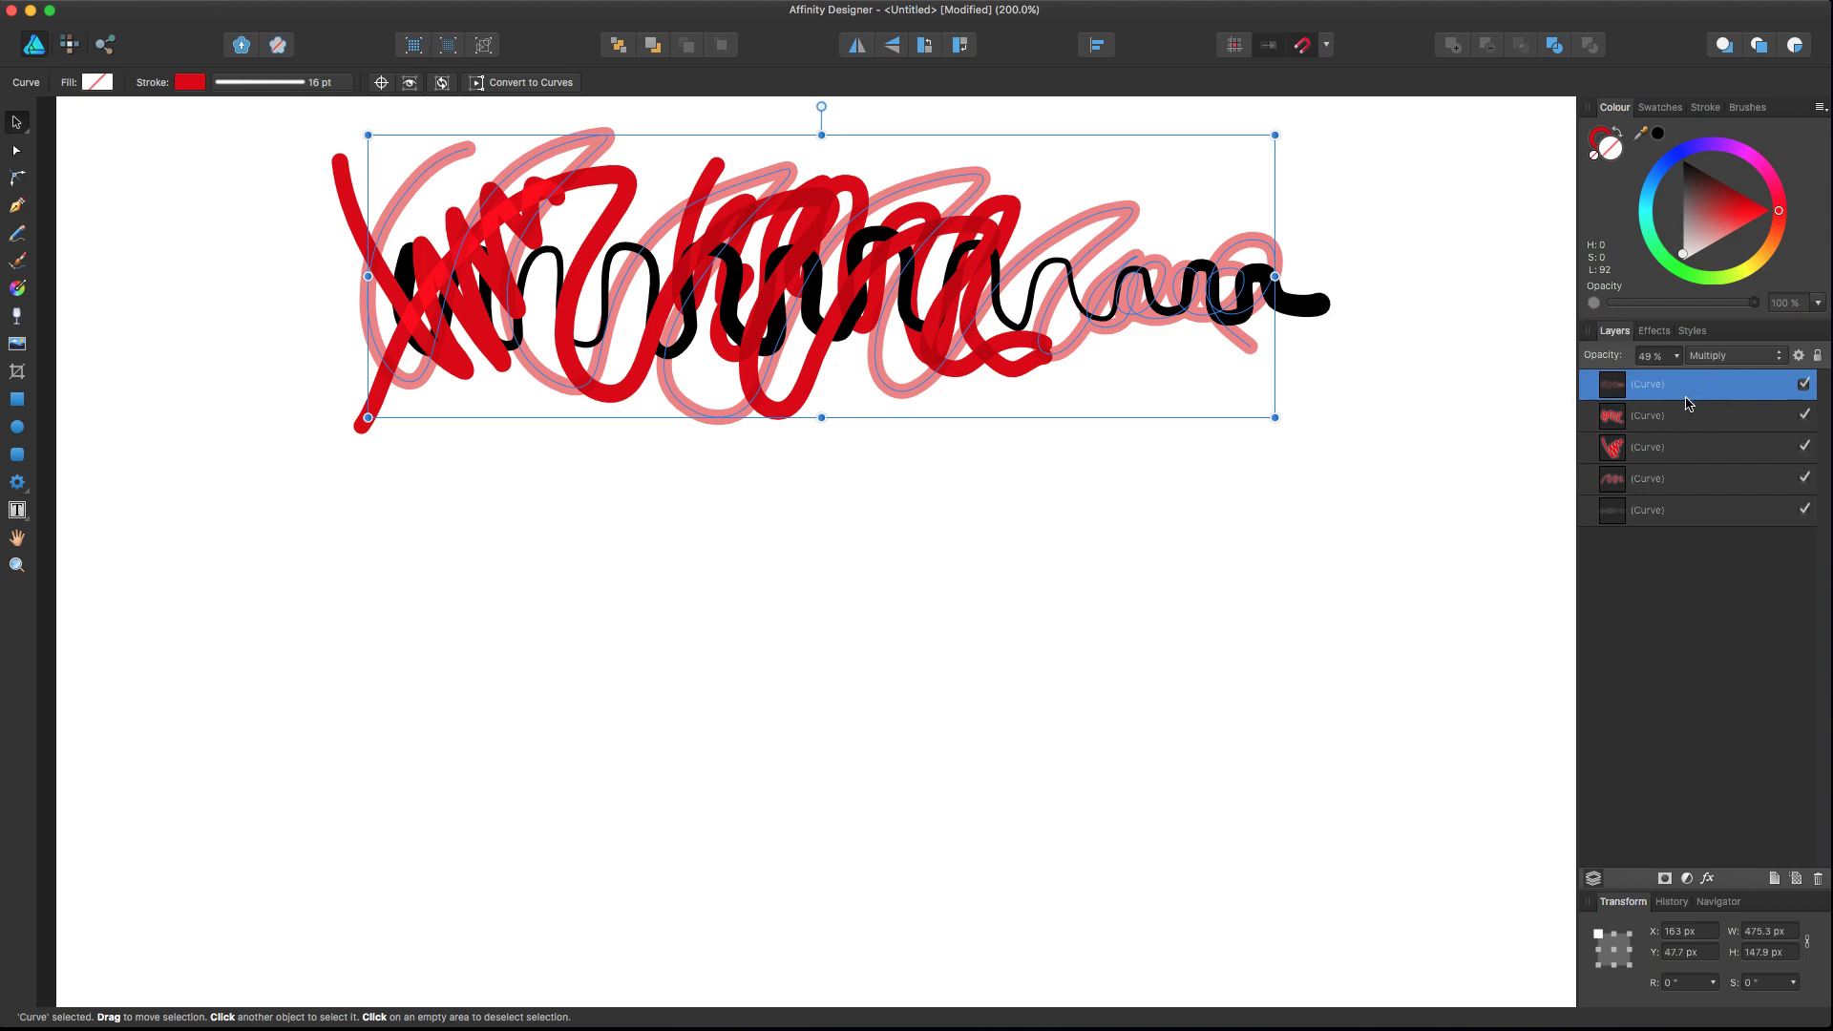
left_click(1719, 355)
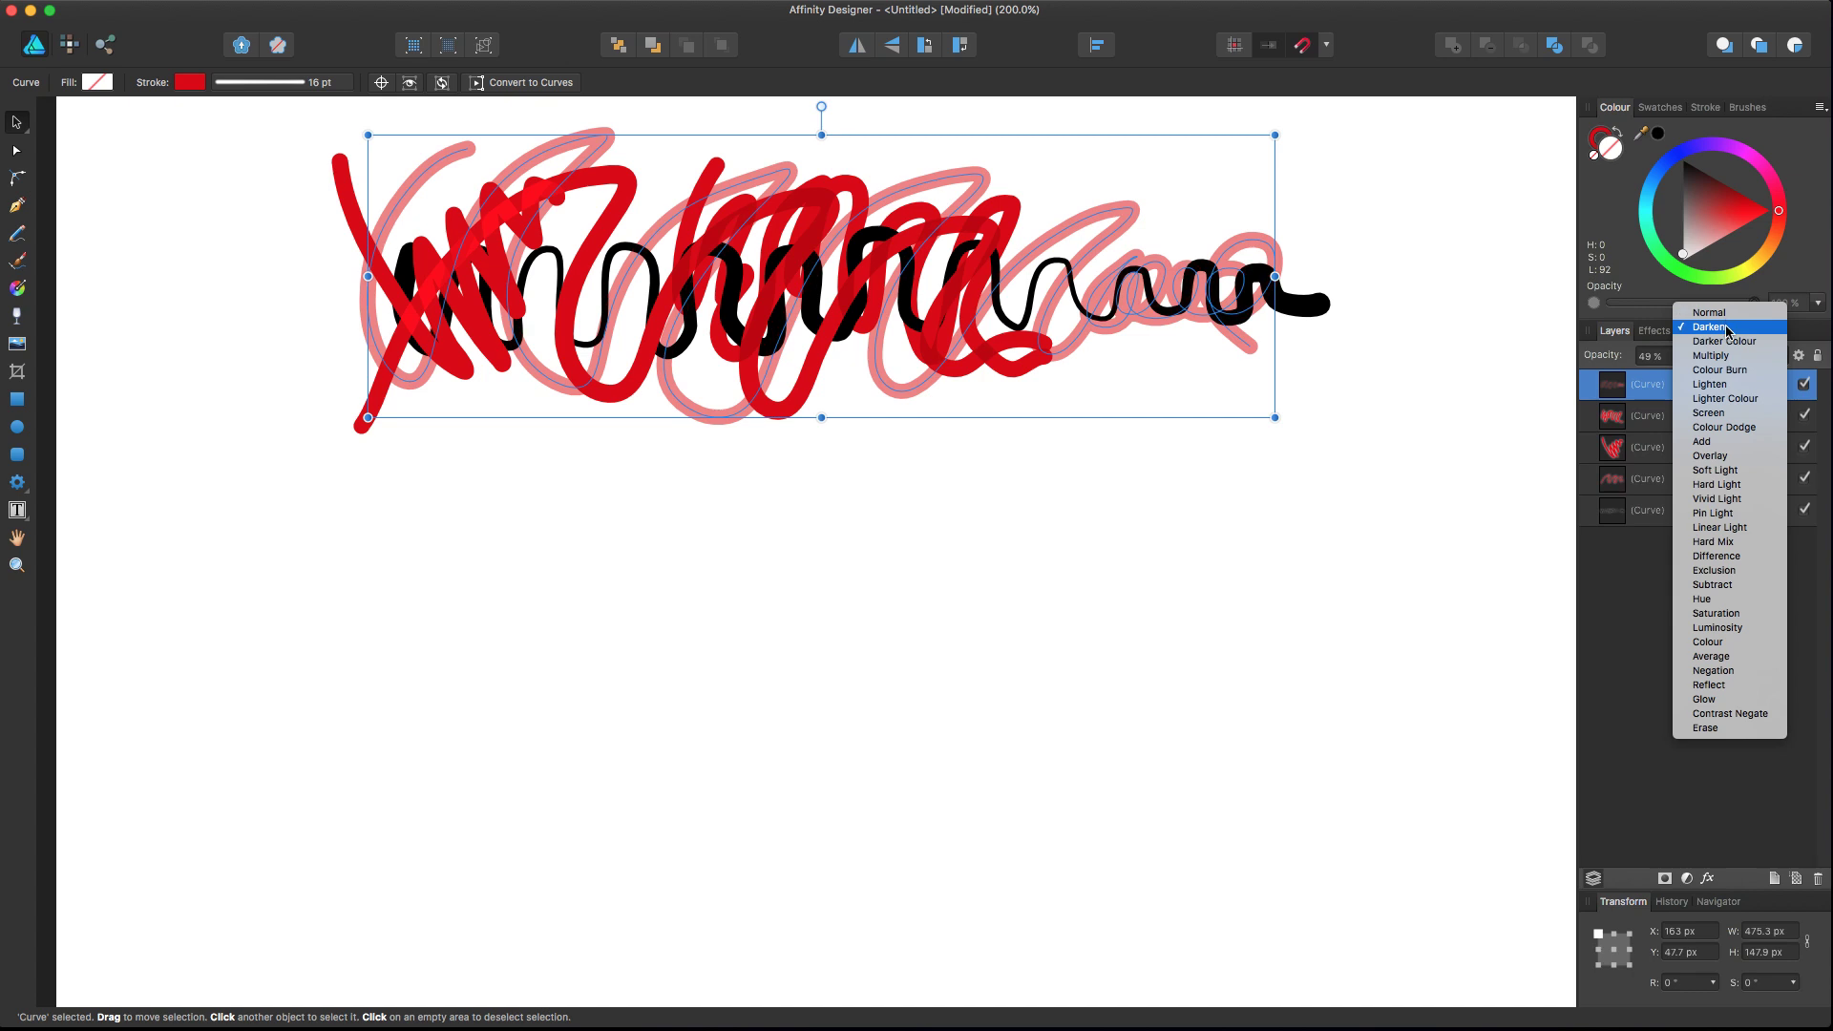
left_click(1652, 396)
Set the left red zigzag curve to Darken, then select all five curves.
left_click(1706, 419)
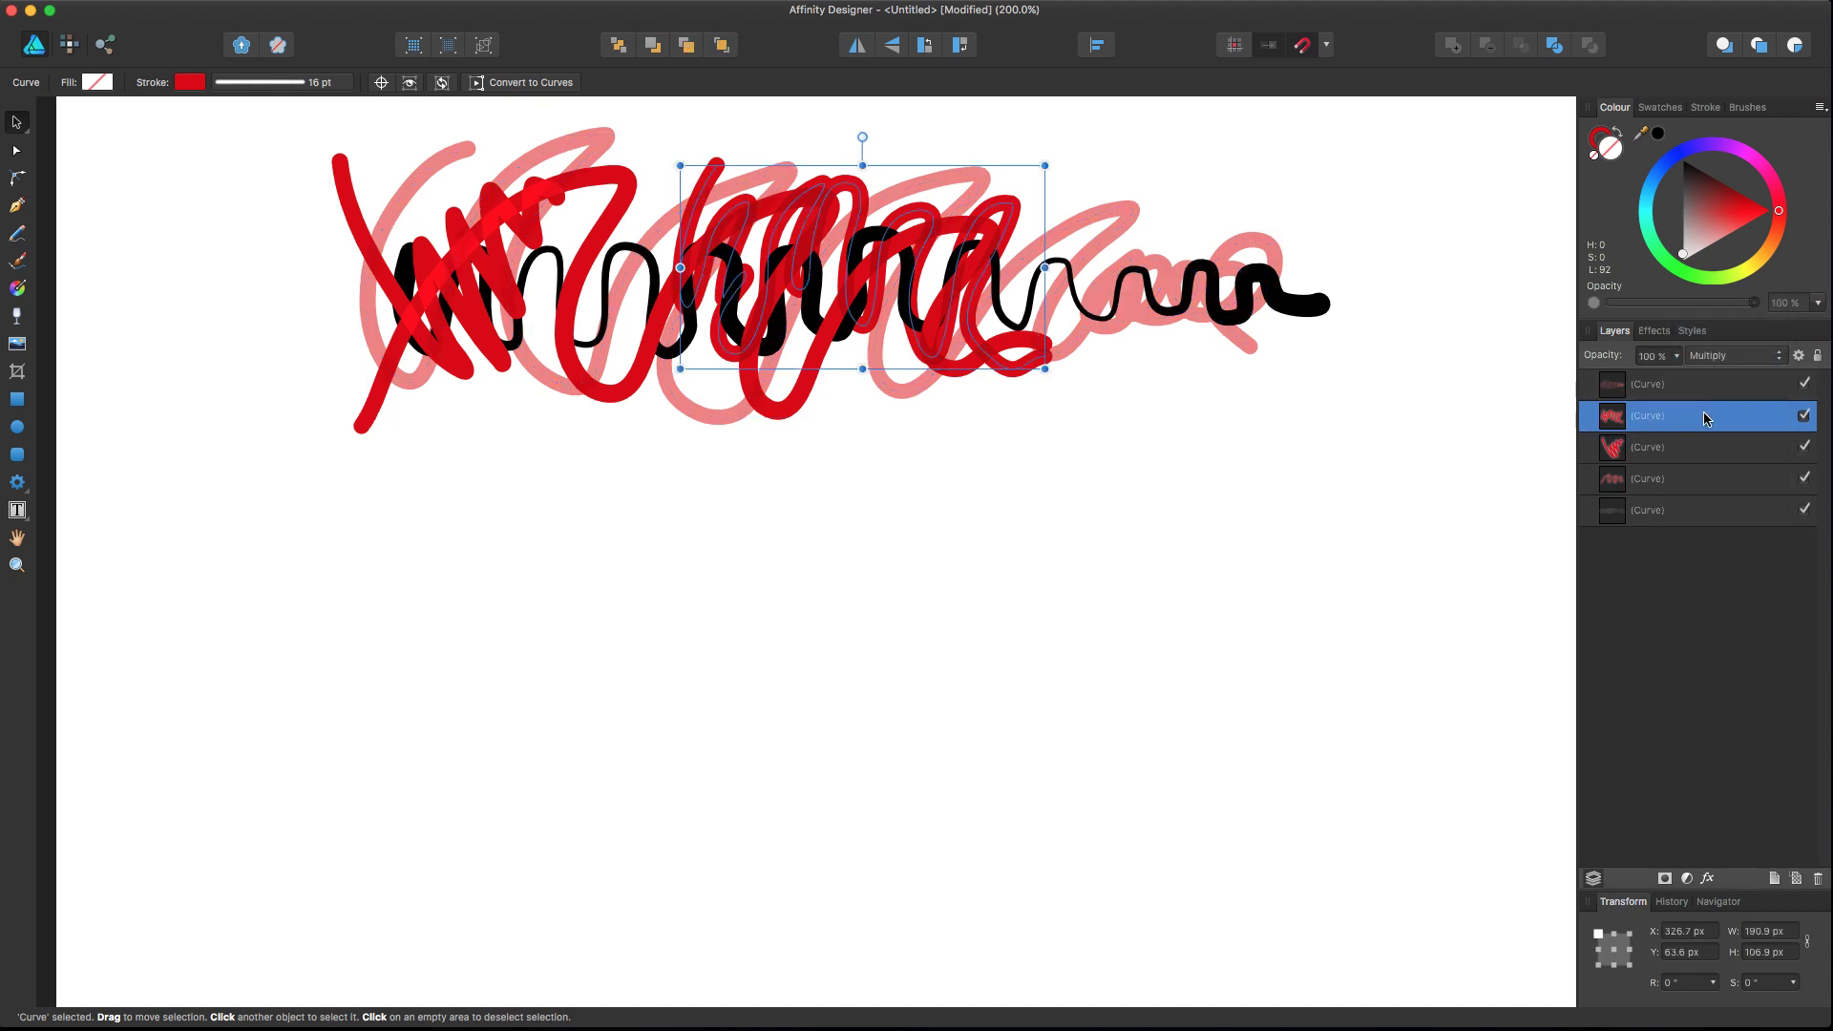
left_click(1687, 457)
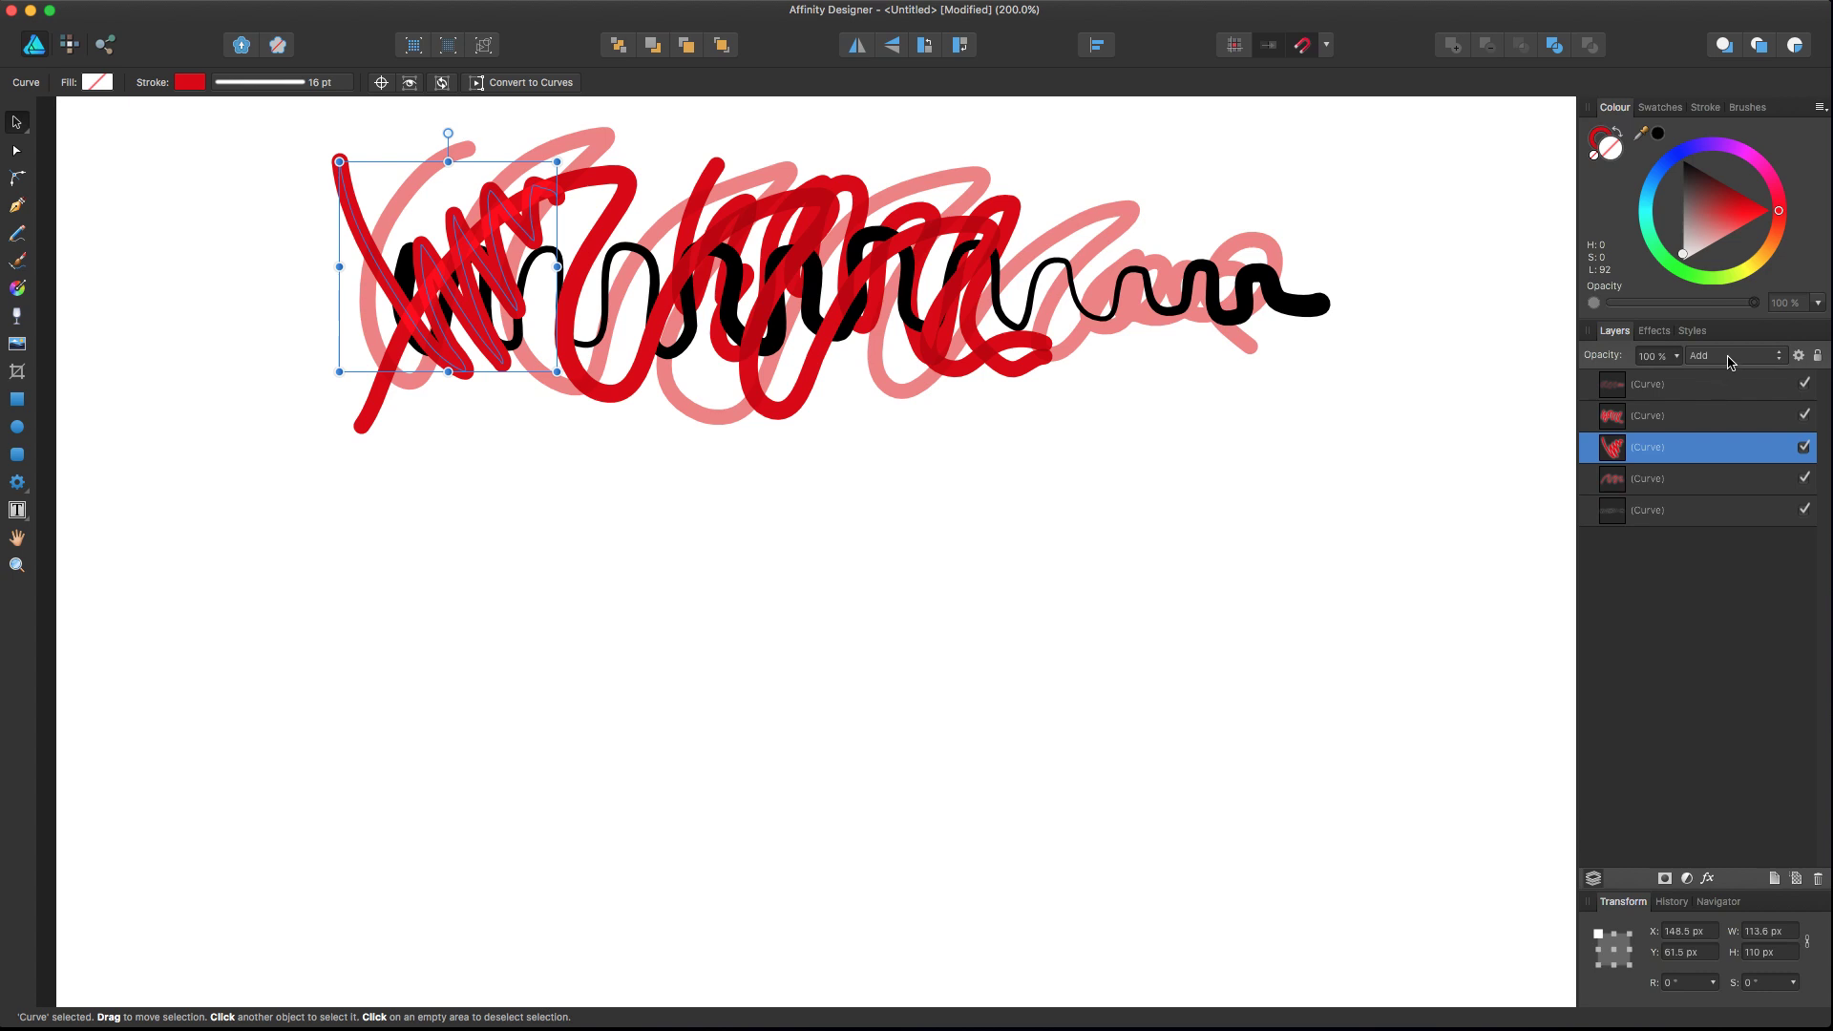
left_click(1730, 363)
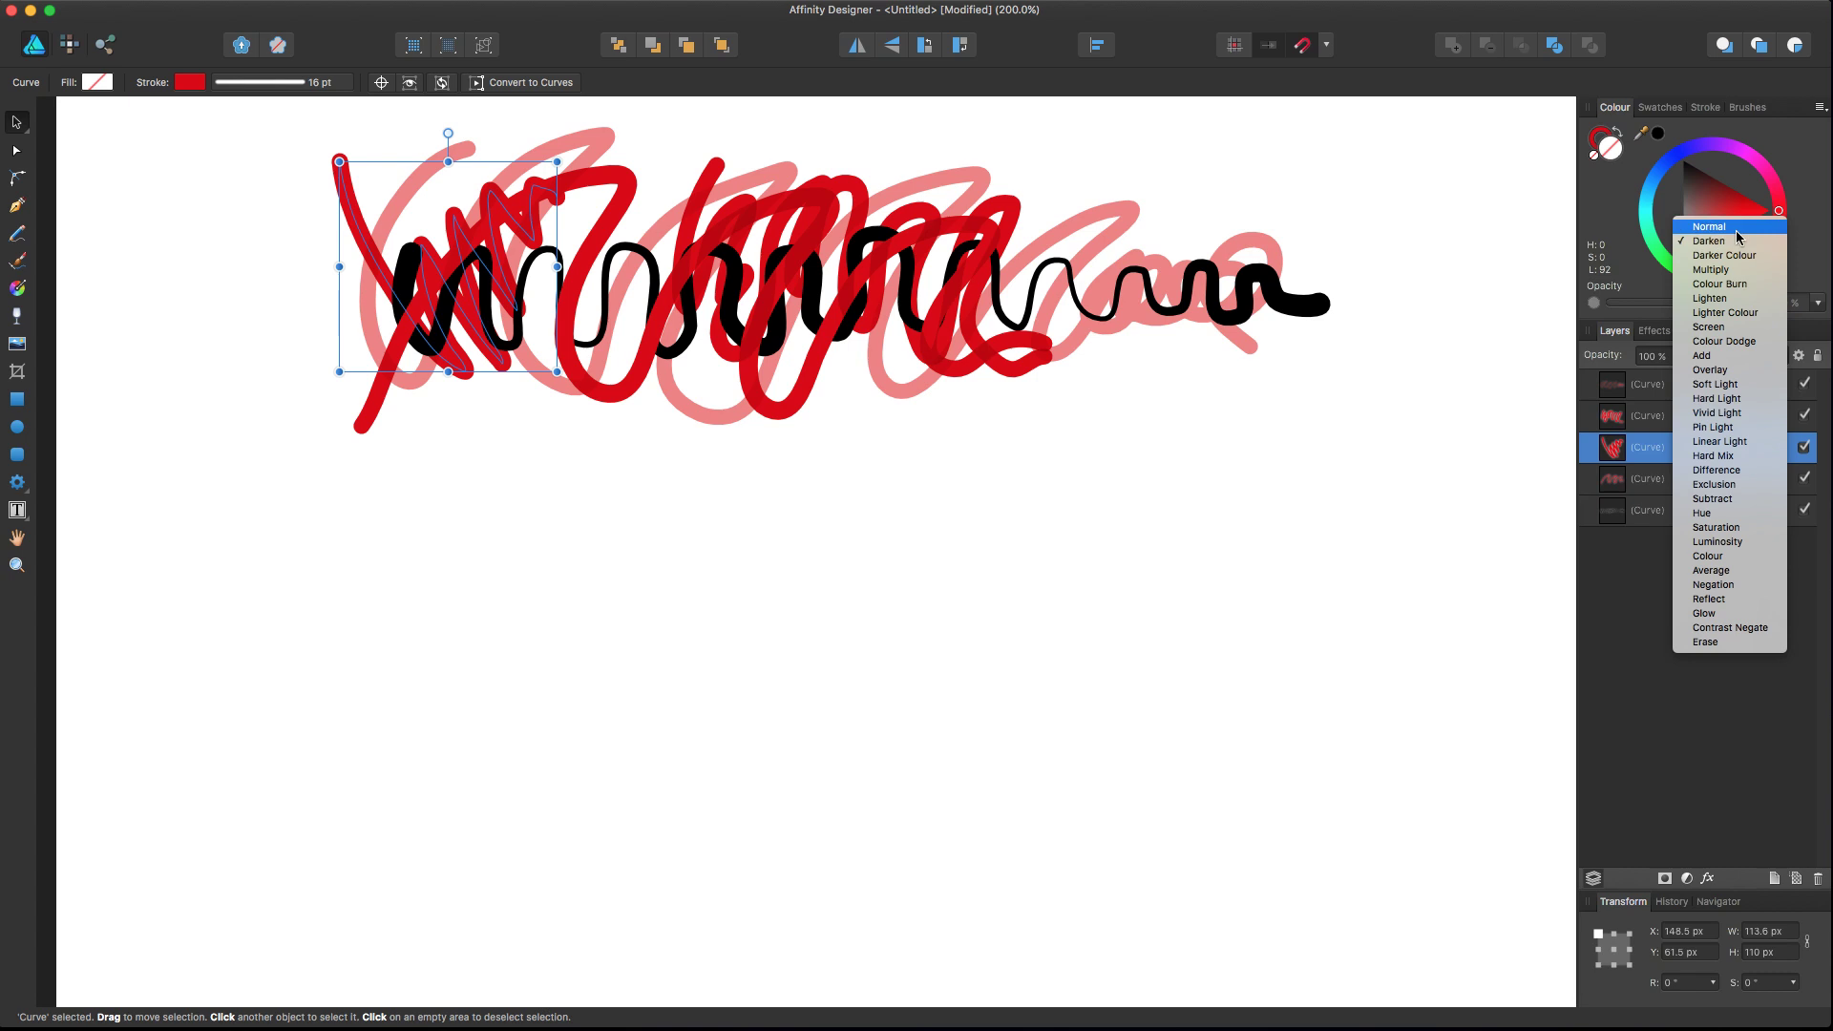
left_click(1709, 241)
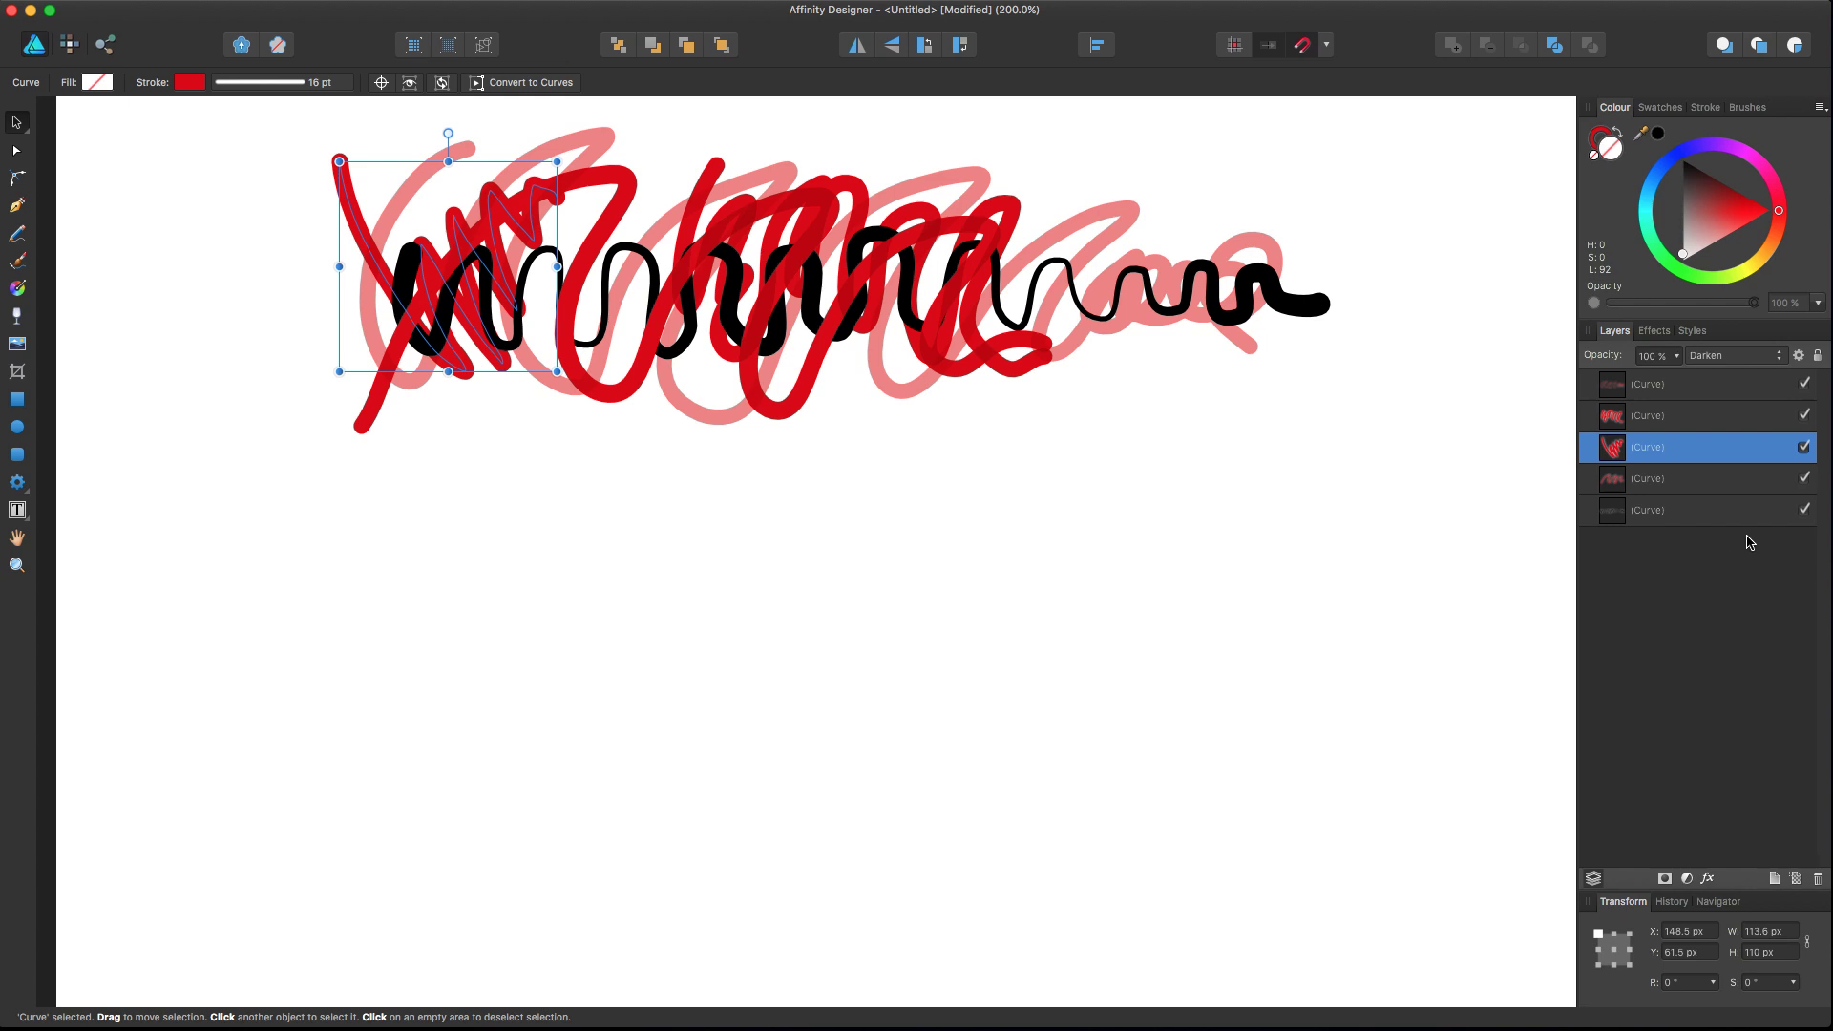
left_click_drag(1449, 532, 235, 129)
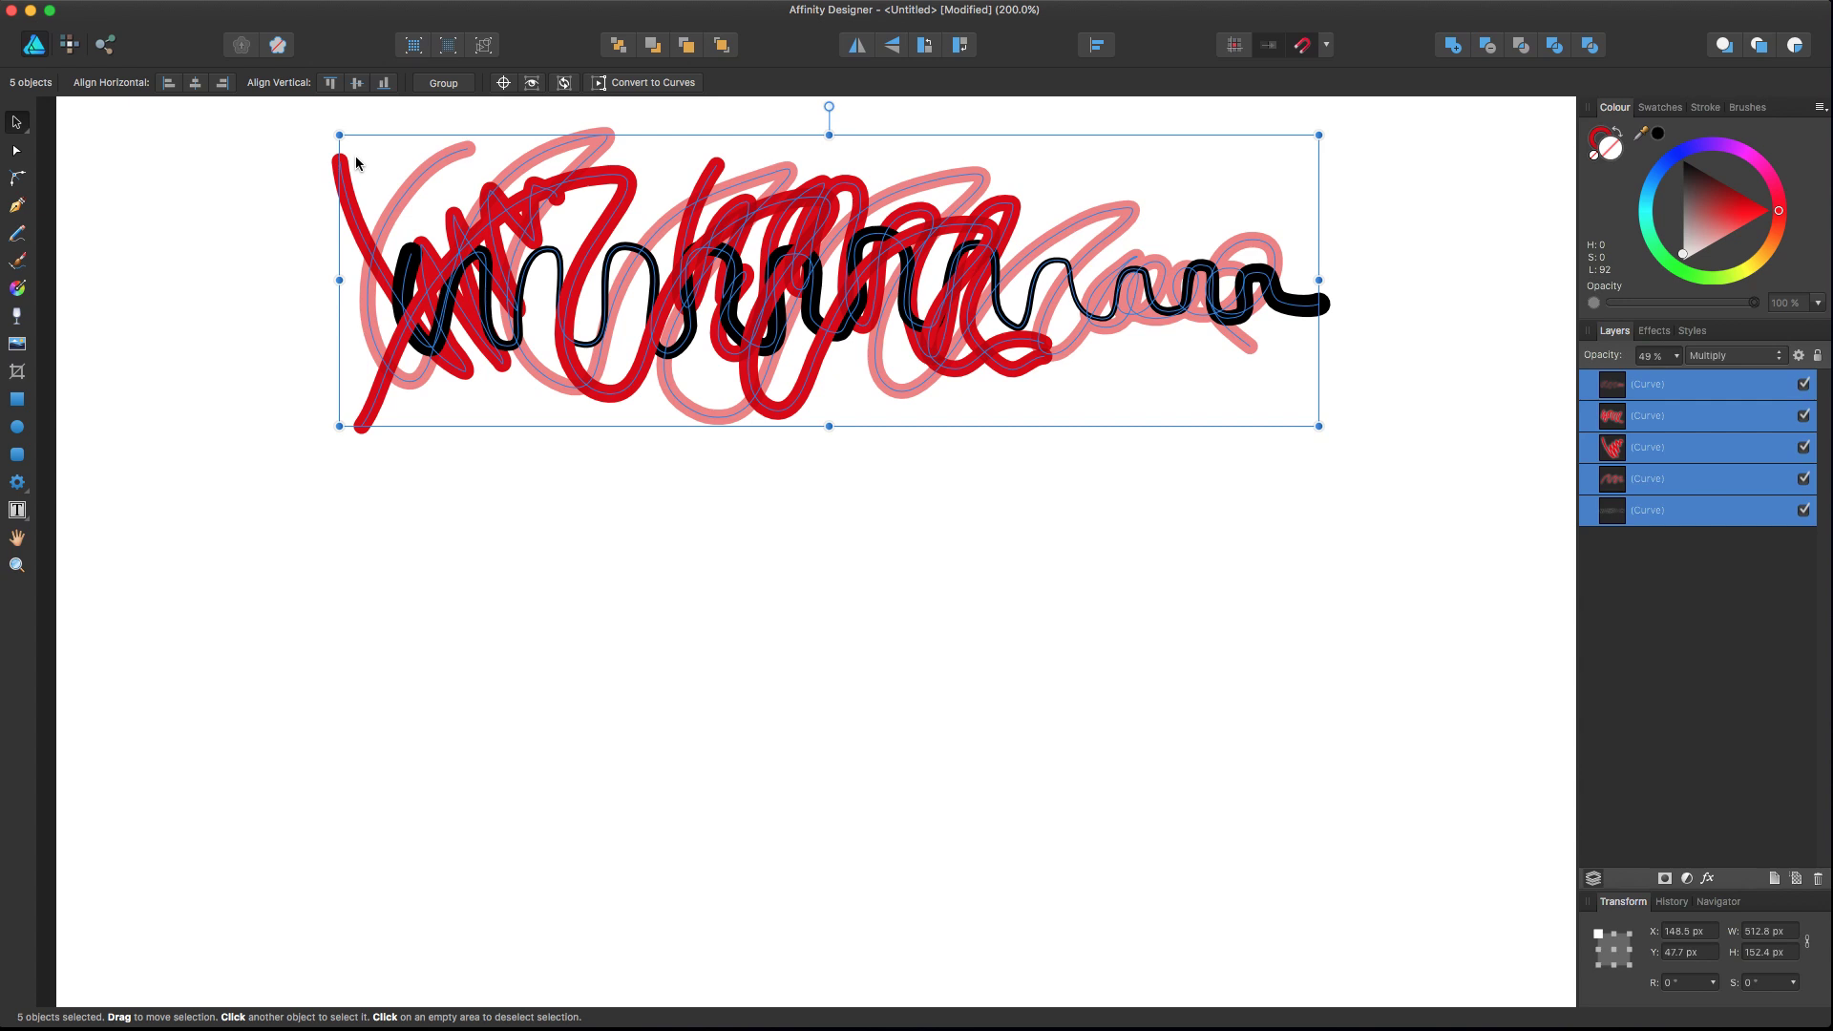
Delete all five selected curves and pick the Pencil Tool.
key("Delete")
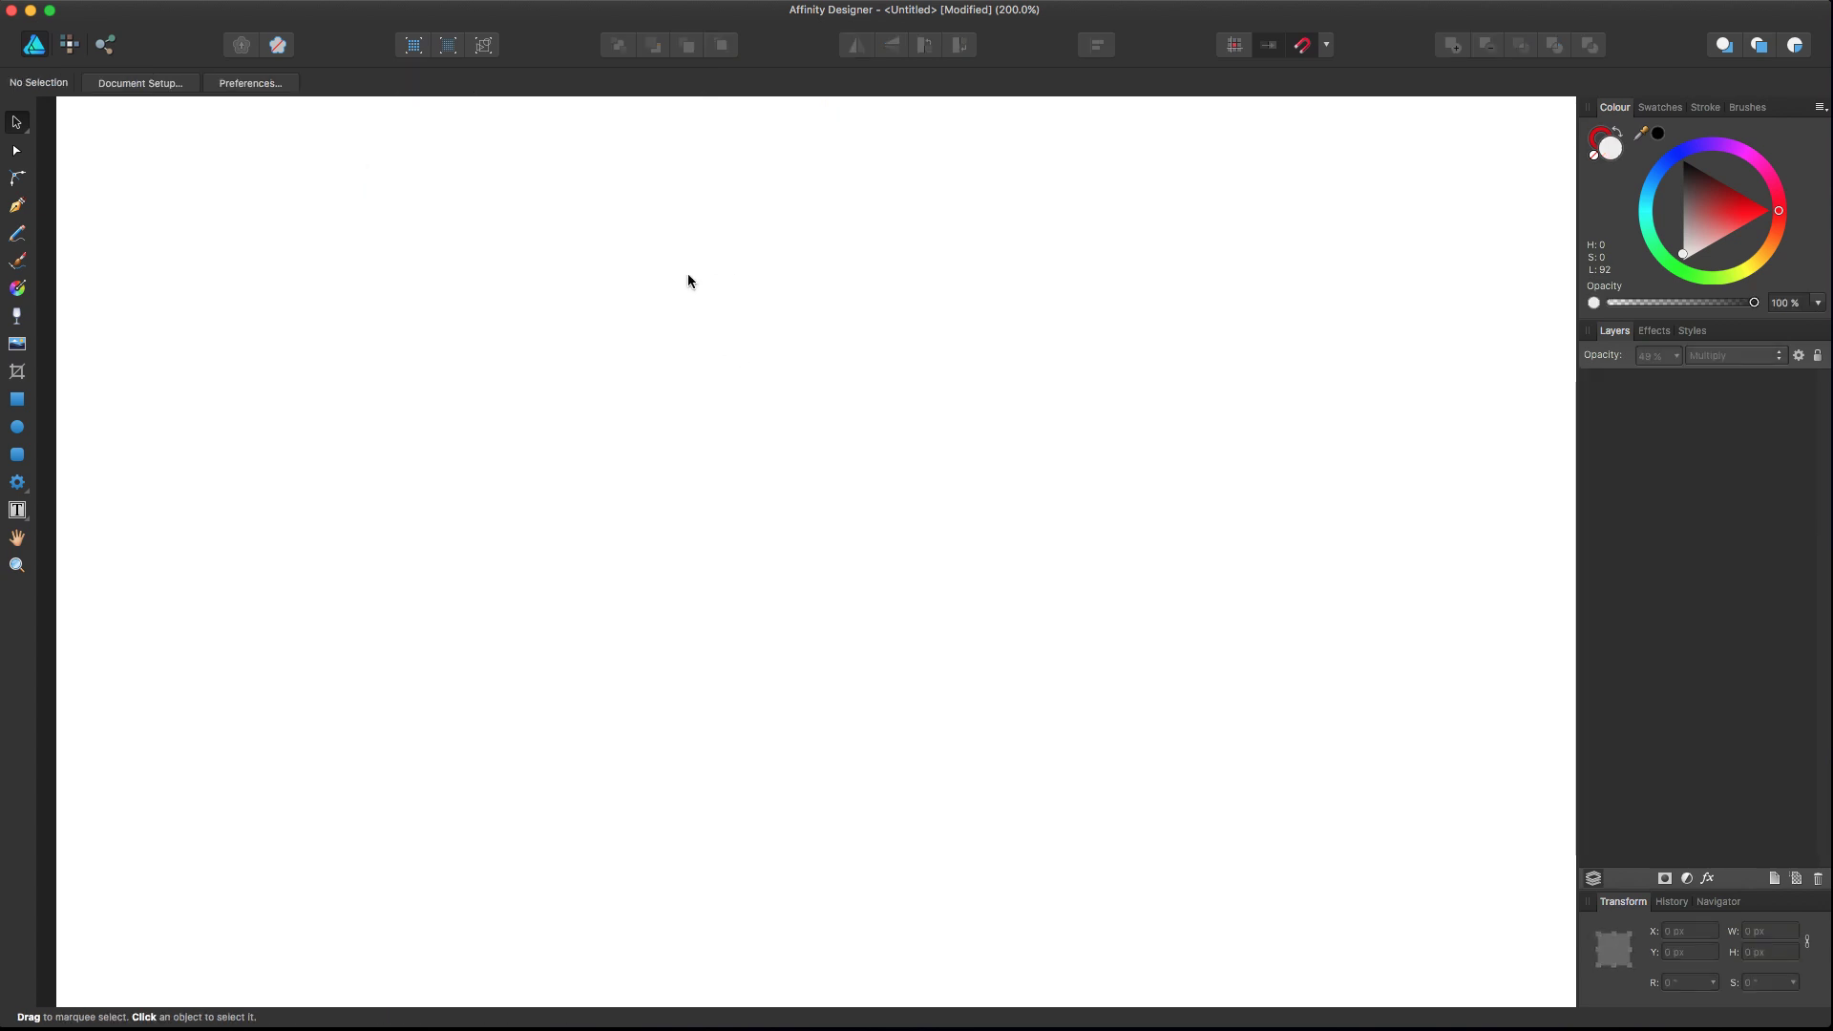
scroll(802, 259, "up", 2)
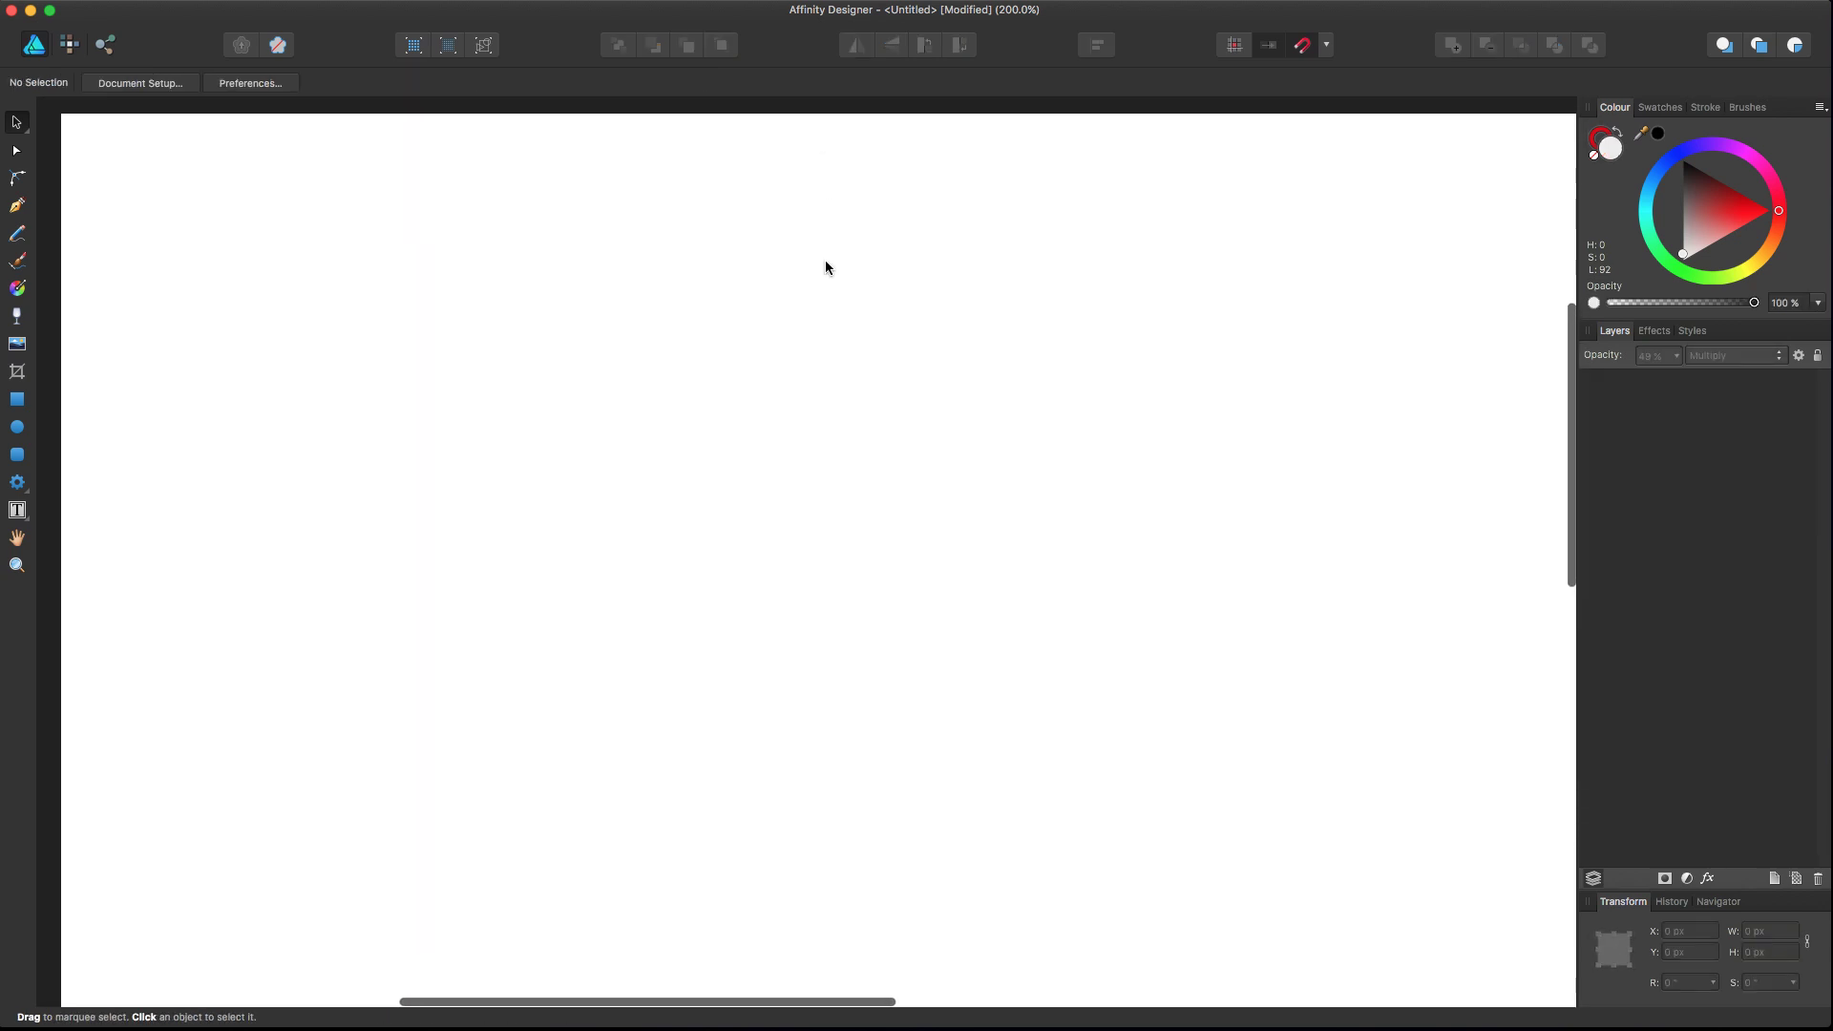
left_click(19, 237)
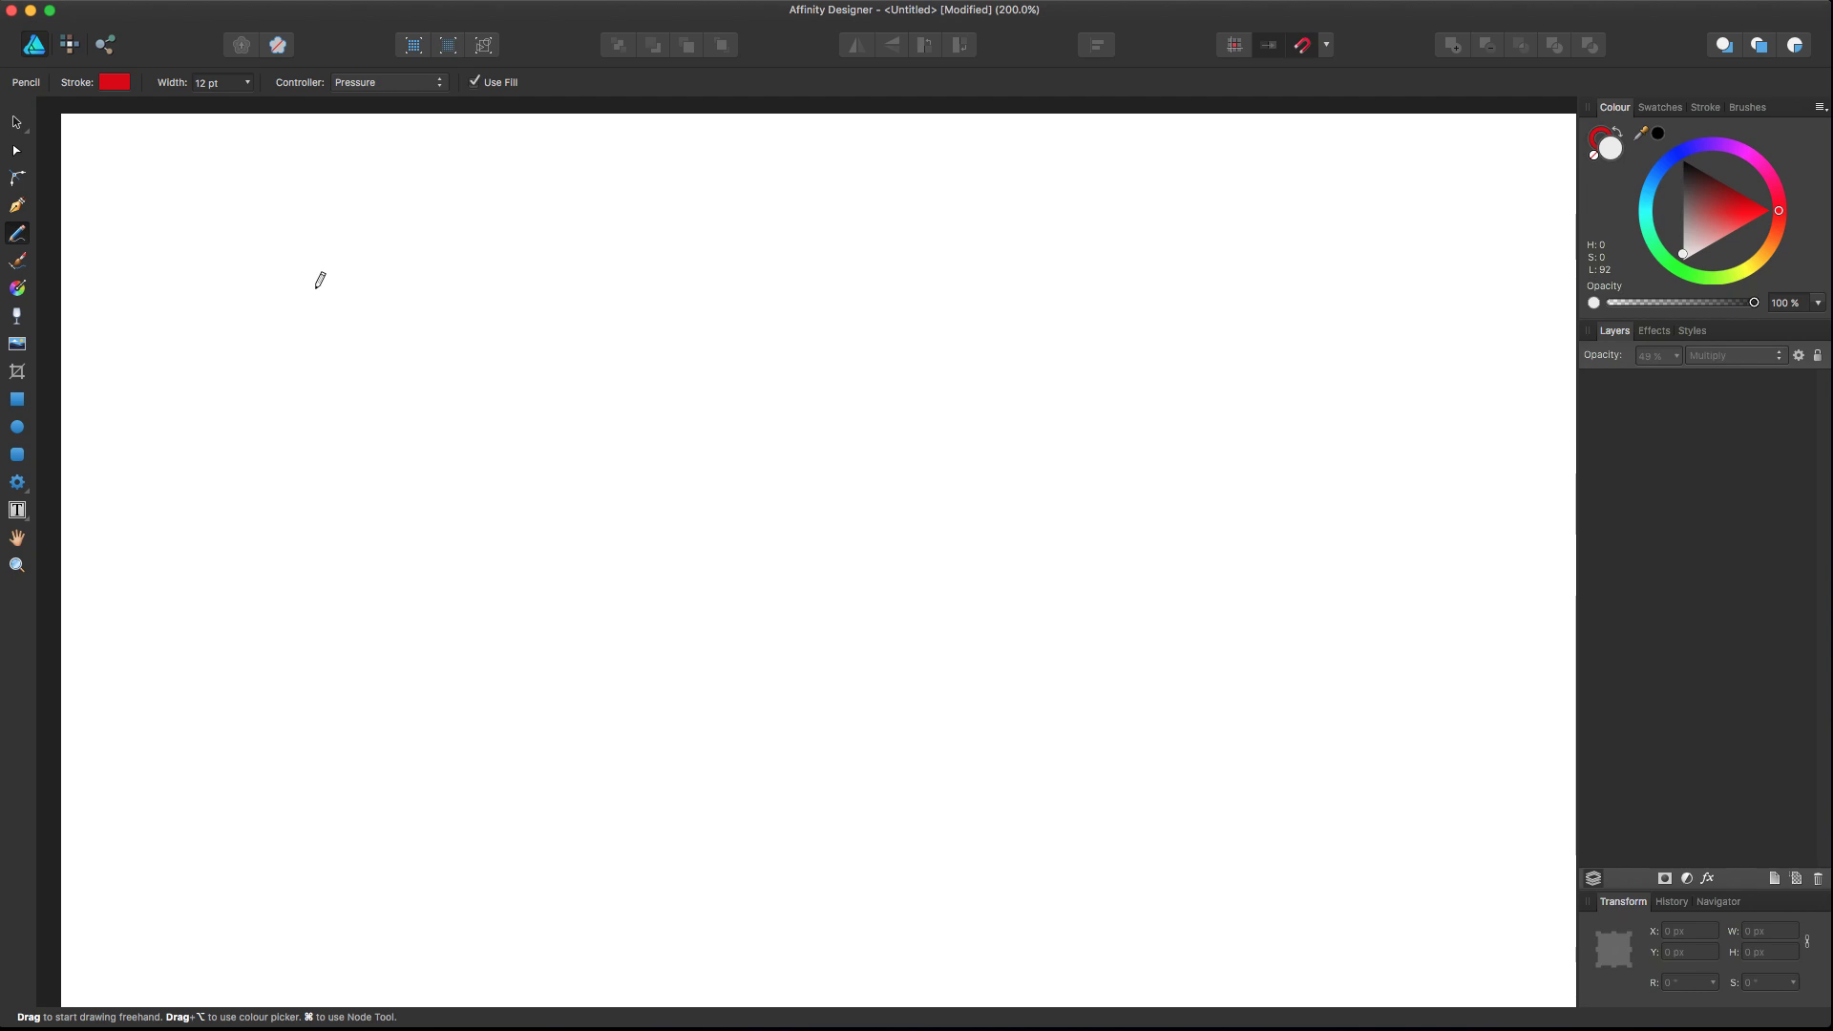
Draw a closed hook-shaped pencil curve at top left and swap colours for a red fill.
mouse_move(414, 203)
left_mouse_down()
mouse_move(330, 277)
mouse_move(477, 298)
mouse_move(356, 438)
mouse_move(514, 434)
mouse_move(573, 275)
mouse_move(454, 230)
left_mouse_up()
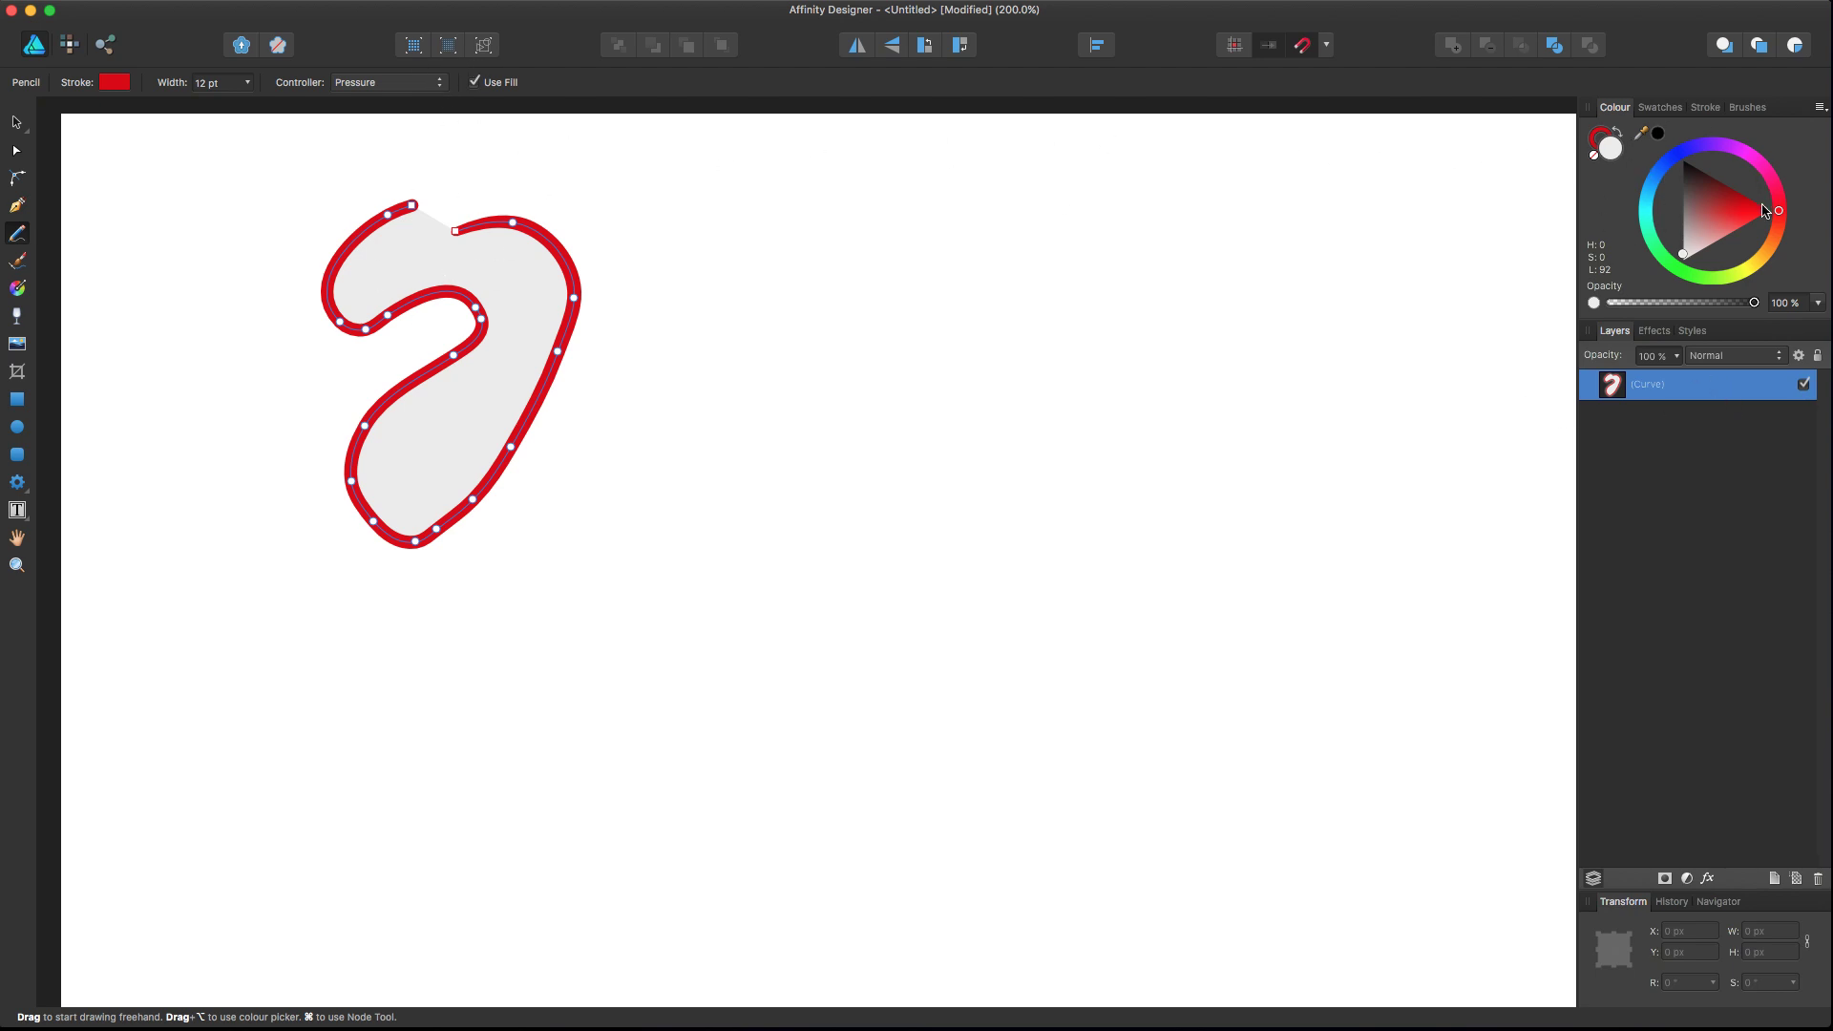
left_click(1618, 134)
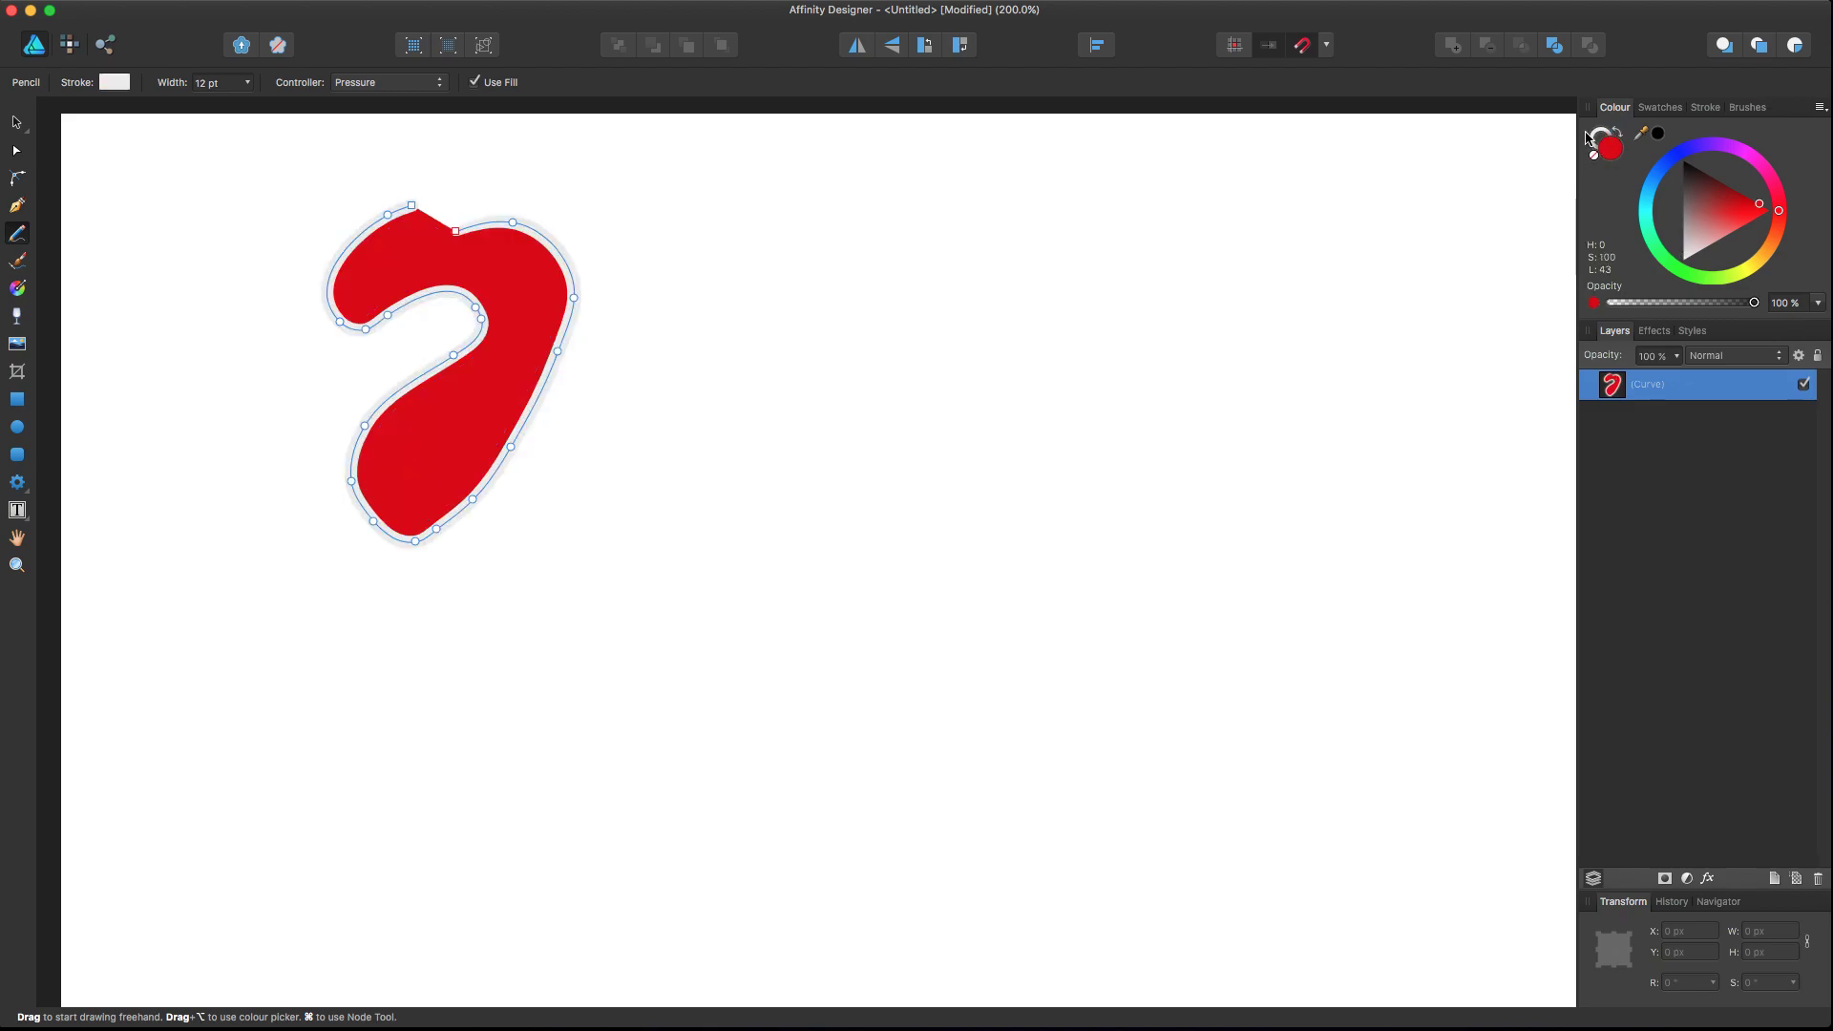